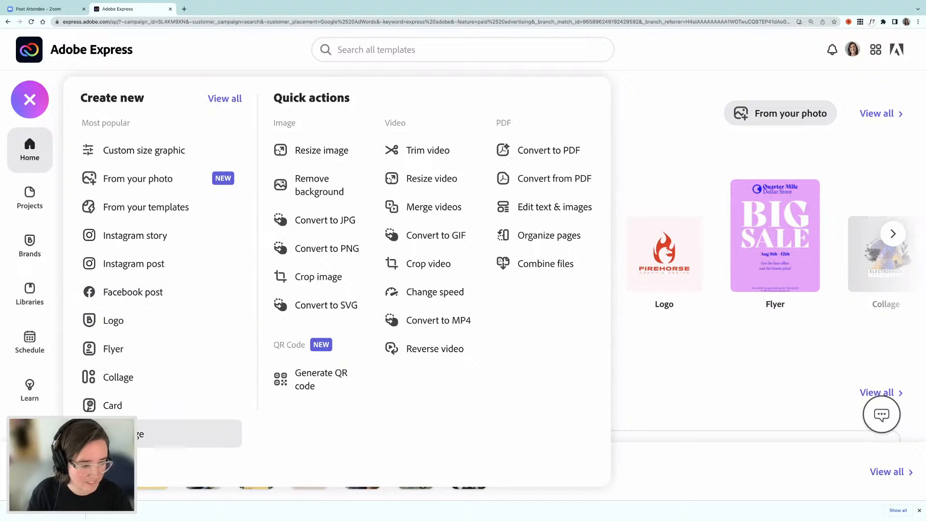
Step: Create a new blank web page project and look over its empty layout
left_click(120, 433)
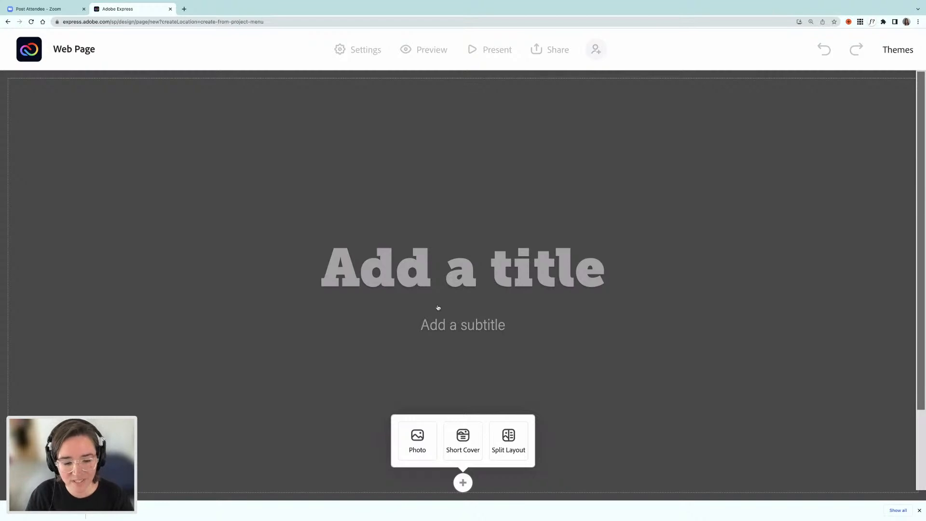
scroll(437, 307, "down", 2)
scroll(454, 299, "up", 2)
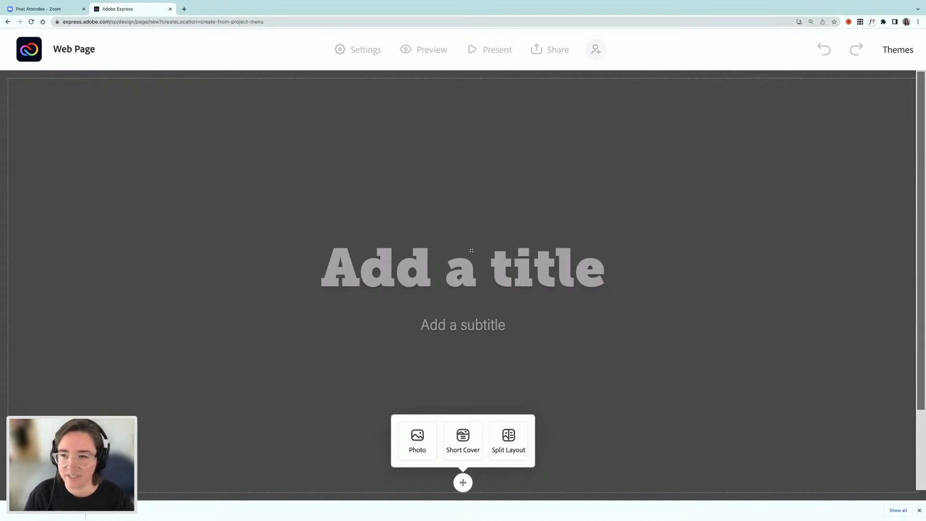
Step: Apply the Medium brand theme to the web page
left_click(895, 52)
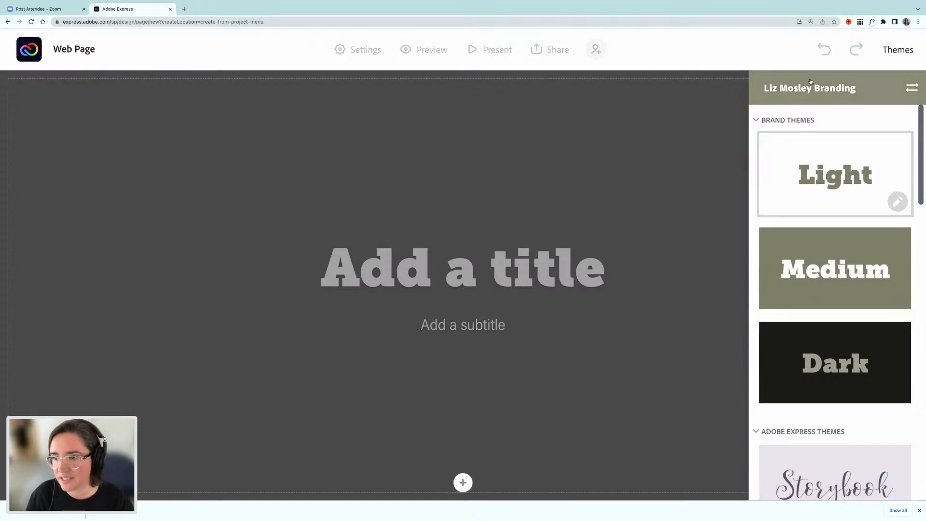
left_click(913, 88)
left_click(670, 60)
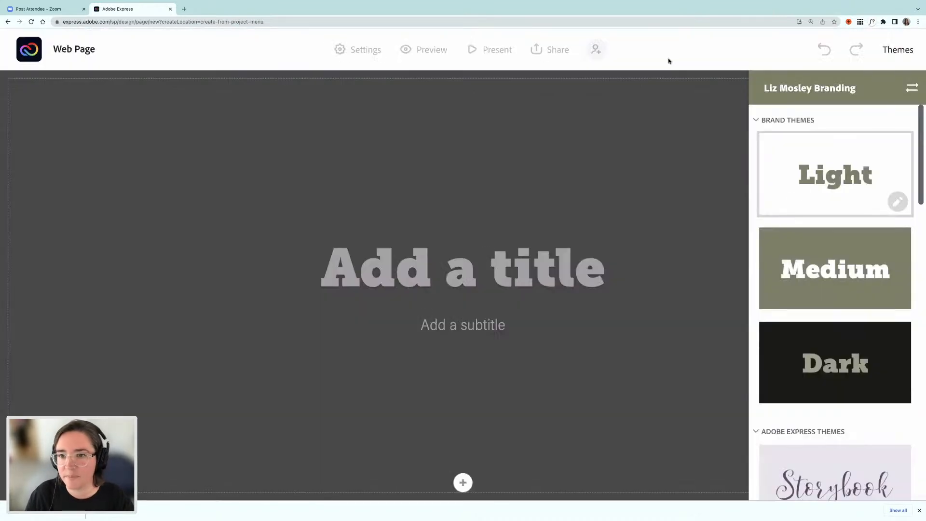
scroll(823, 211, "down", 1)
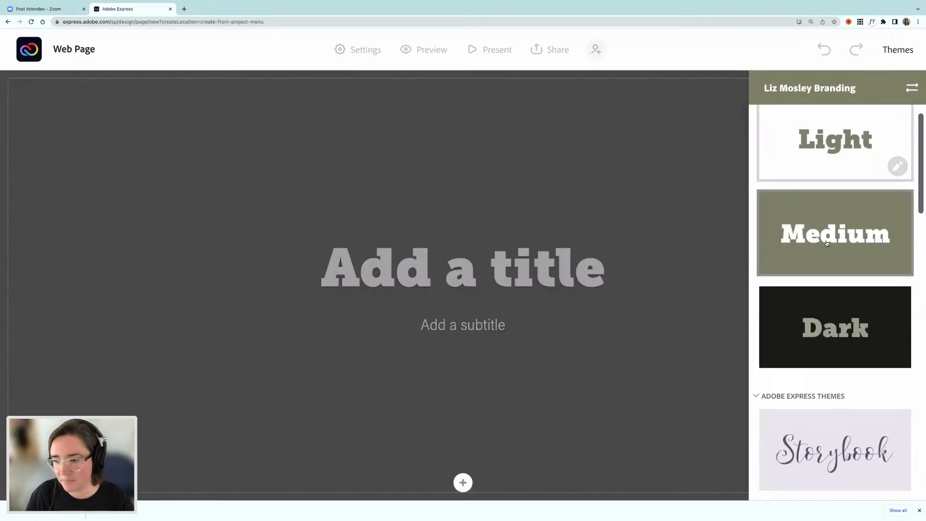
scroll(826, 241, "down", 1)
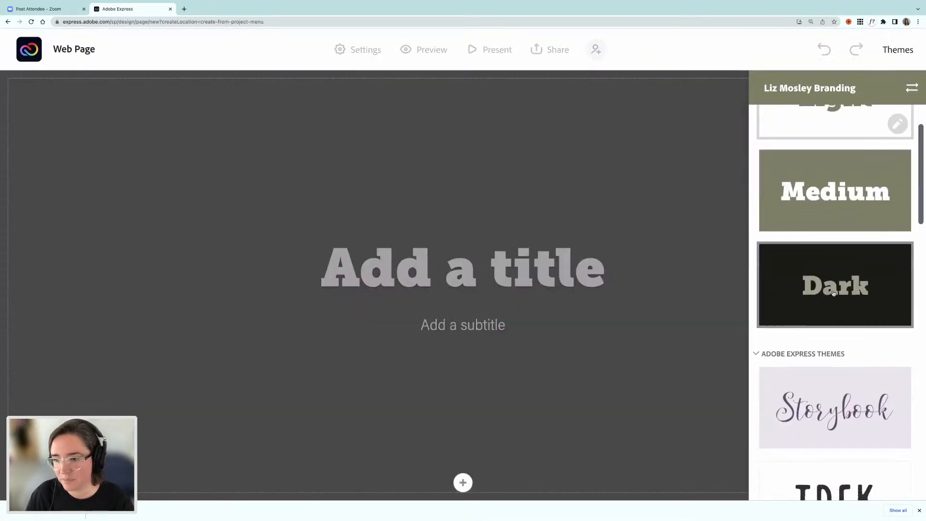
left_click(827, 214)
left_click(651, 263)
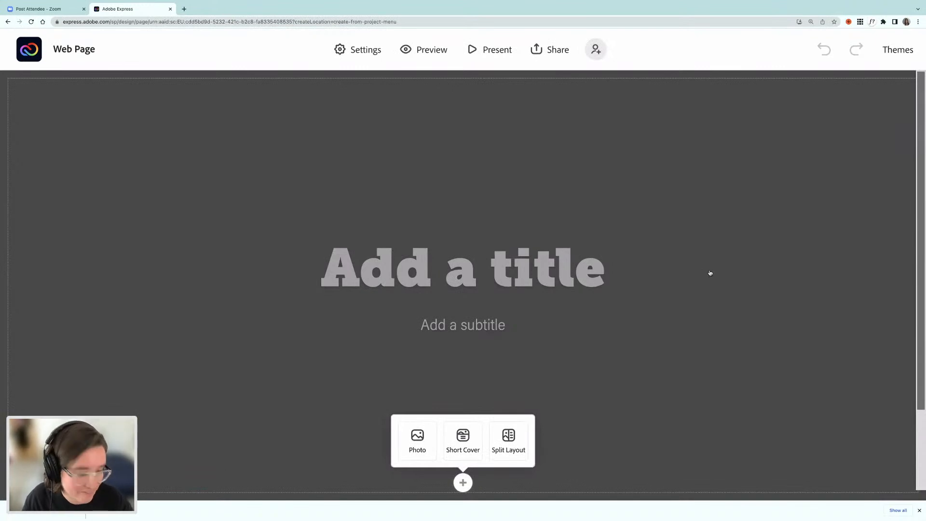
Step: Browse the built-in Adobe Express themes from Storybook to Luca, keeping the current brand theme
left_click(893, 51)
scroll(786, 278, "down", 2)
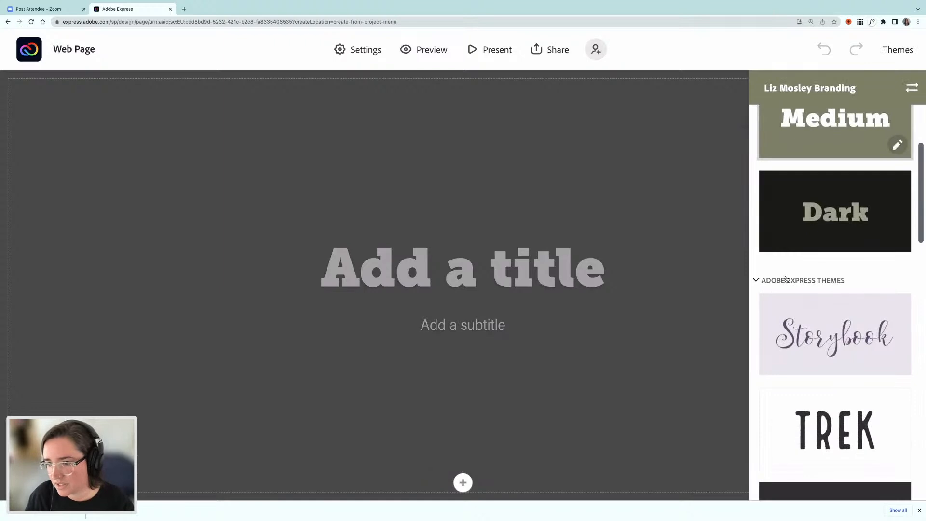
scroll(786, 278, "down", 1)
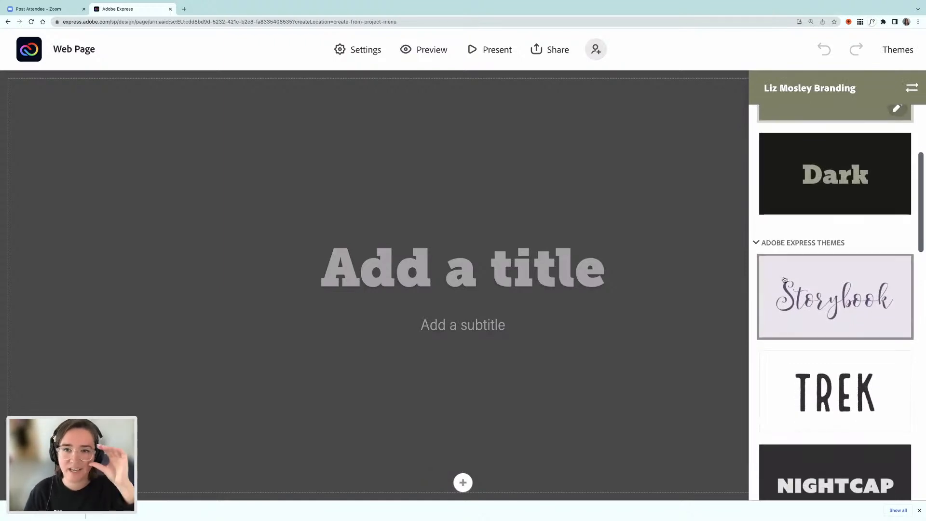
scroll(785, 279, "down", 2)
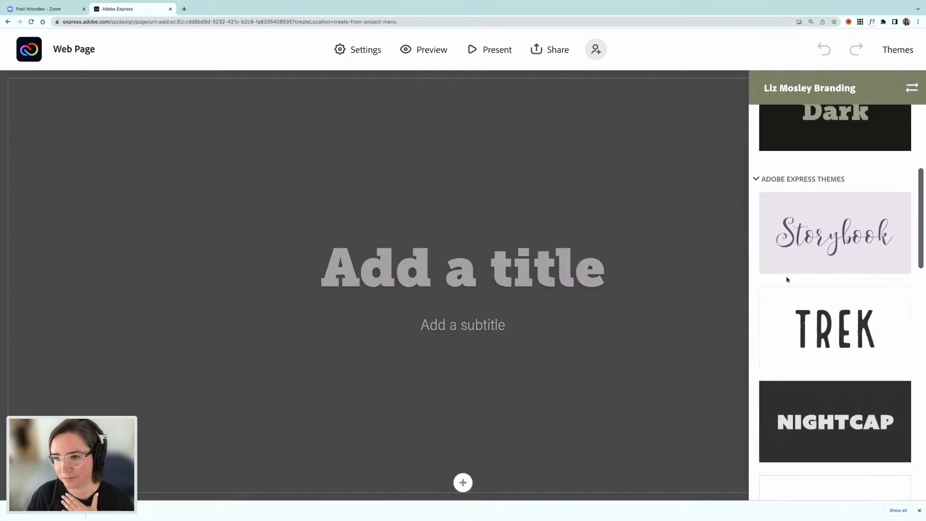
scroll(786, 280, "down", 1)
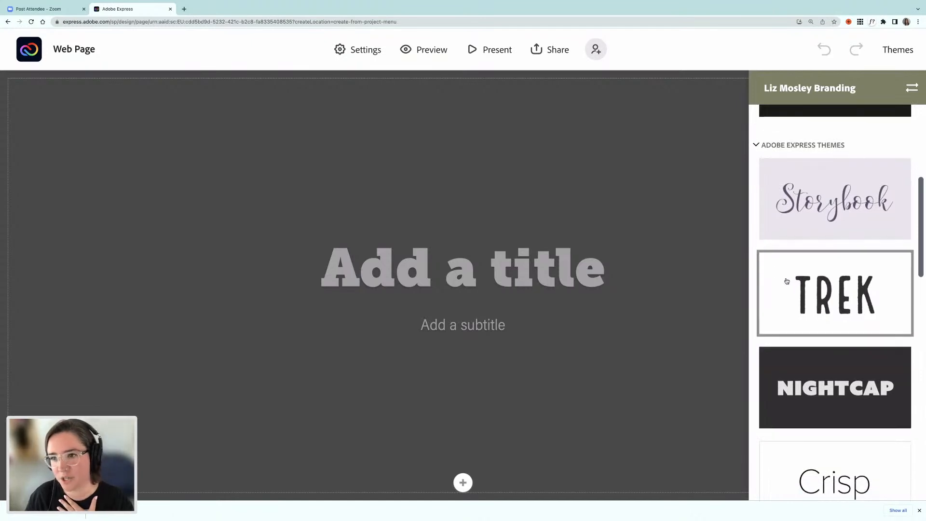
scroll(785, 281, "down", 5)
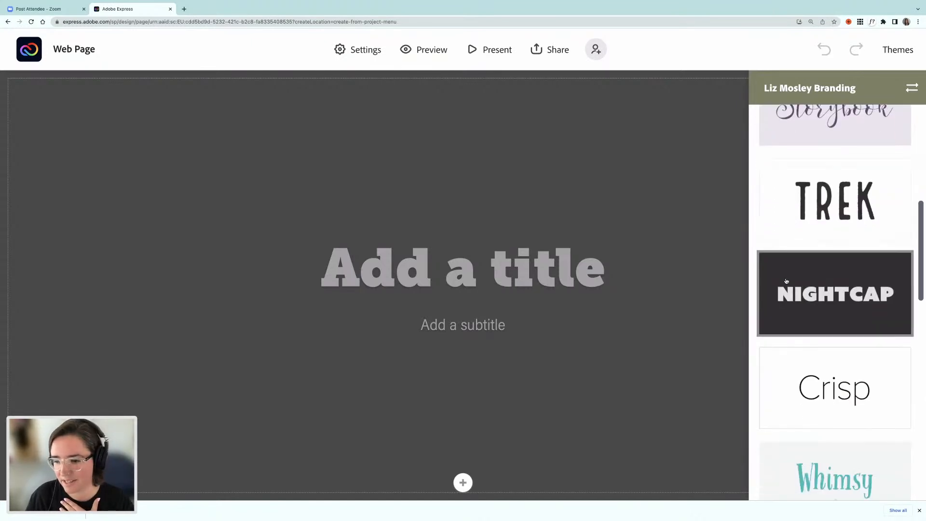
scroll(785, 281, "down", 3)
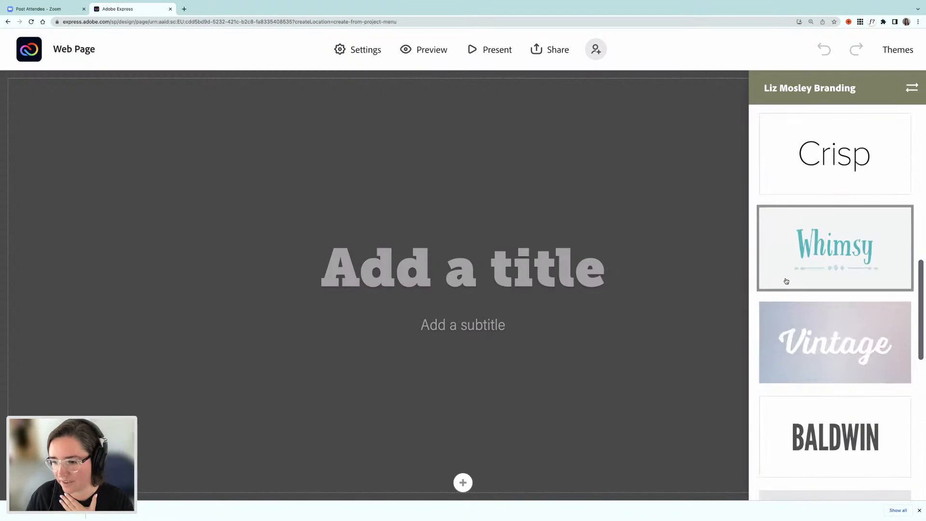
scroll(785, 280, "down", 3)
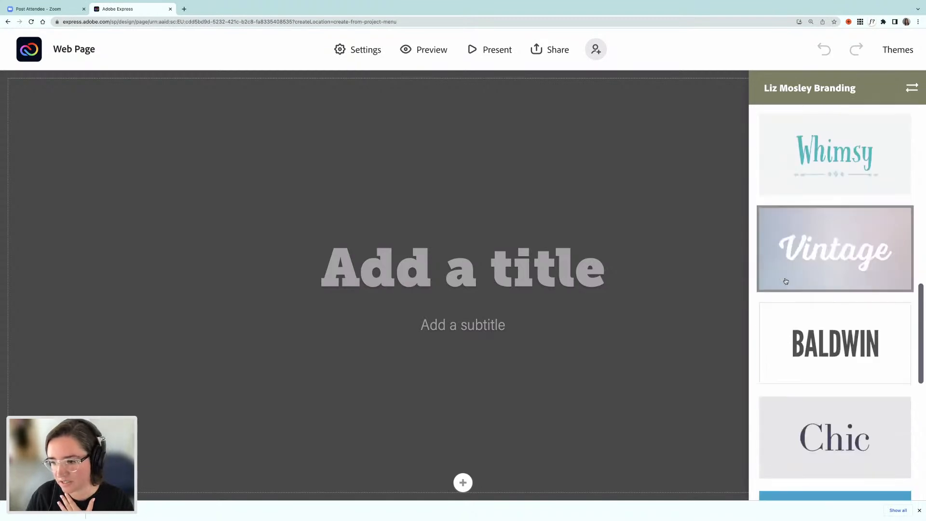
scroll(786, 281, "down", 5)
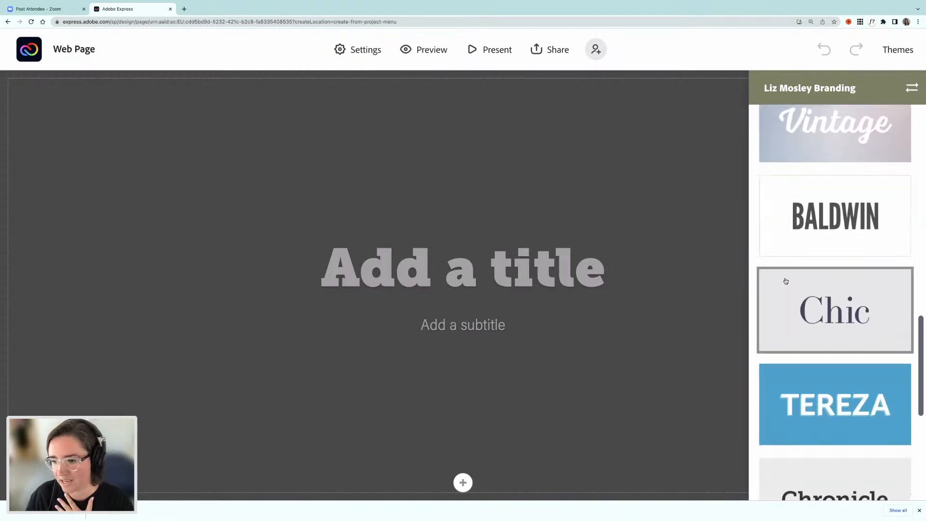
scroll(785, 280, "down", 5)
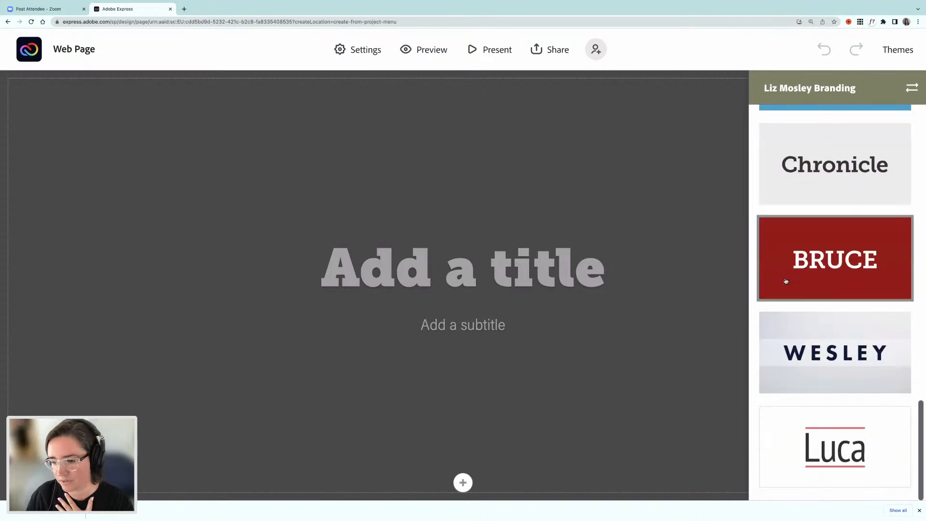
scroll(786, 280, "up", 20)
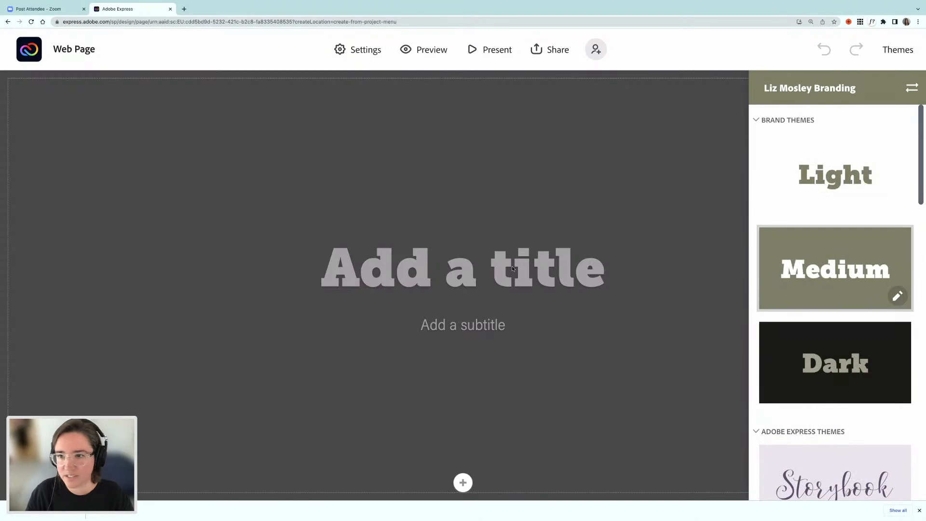
left_click(904, 54)
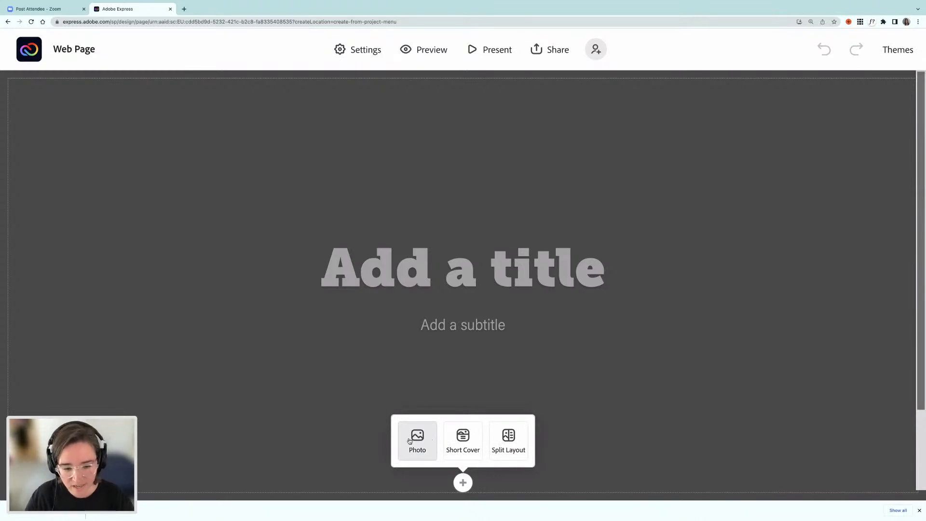
Step: Change the page header to a short cover and enter the designer's full name as its title
left_click(463, 438)
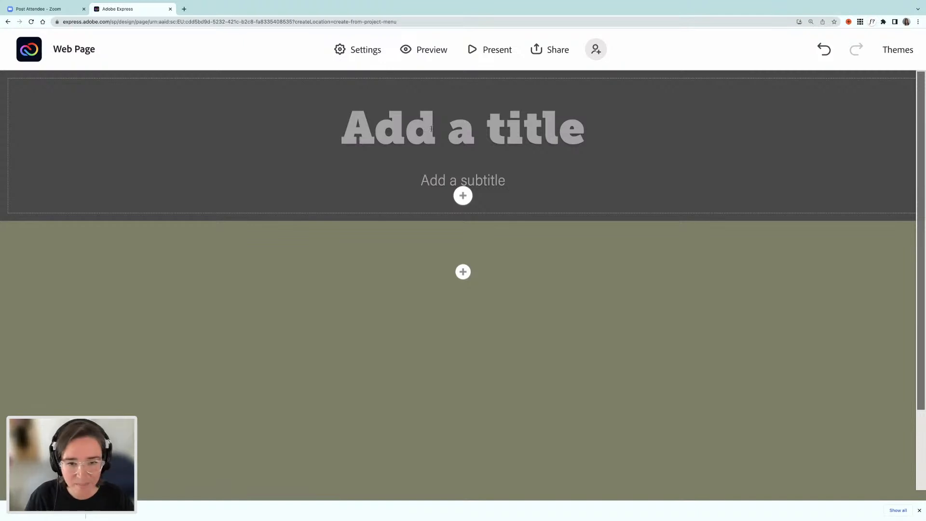
left_click(441, 131)
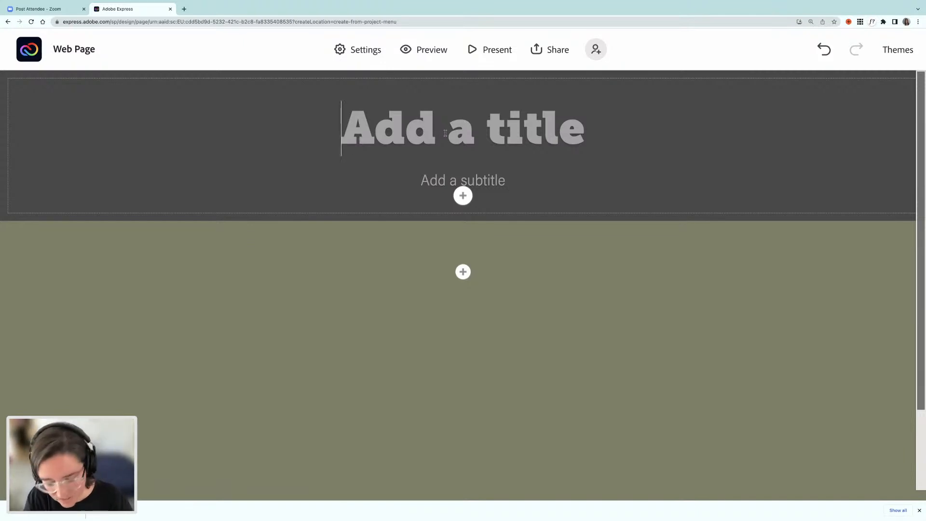
type("Liz Mosley")
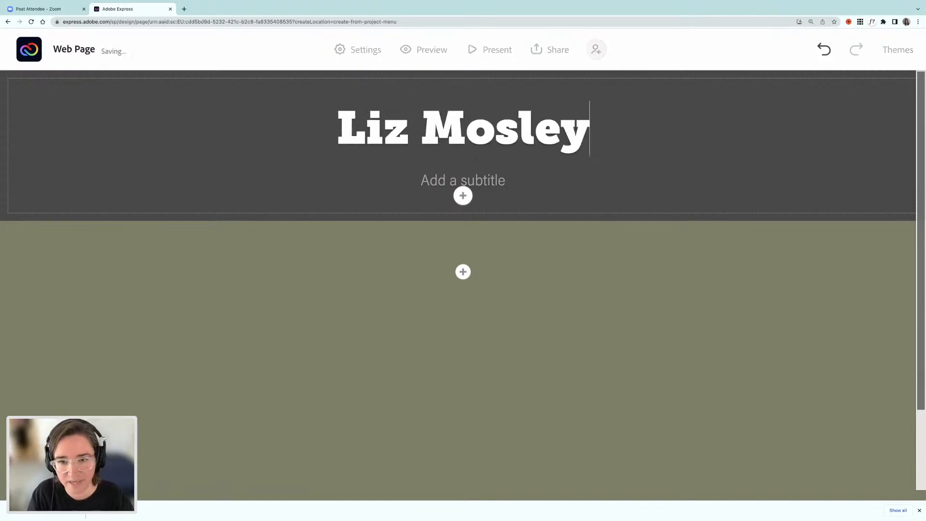
Step: Enter "Branding Designer" as the subtitle of the page header
left_click(437, 180)
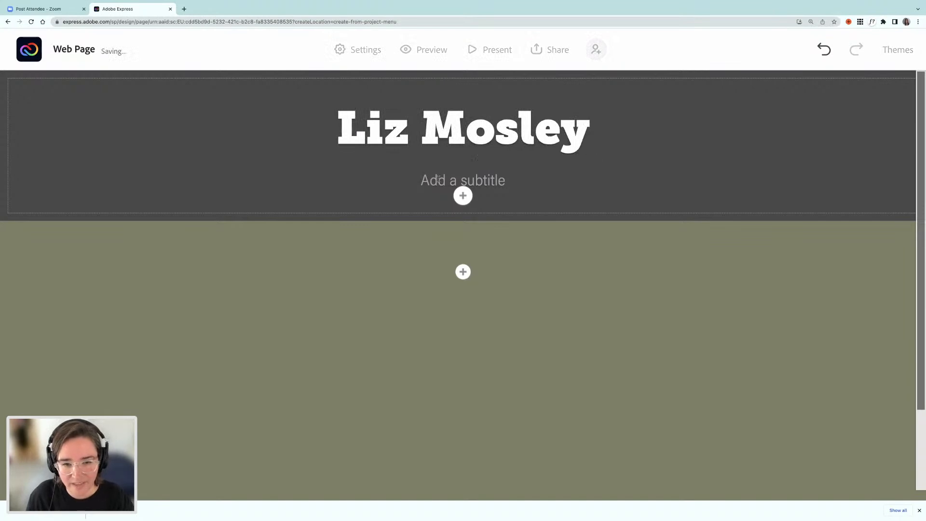
type("Branding ")
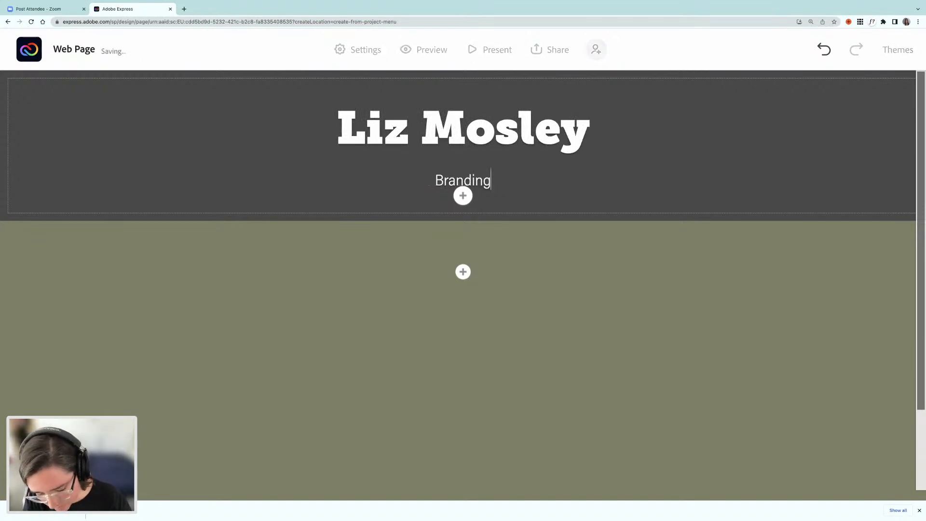
type("Designer")
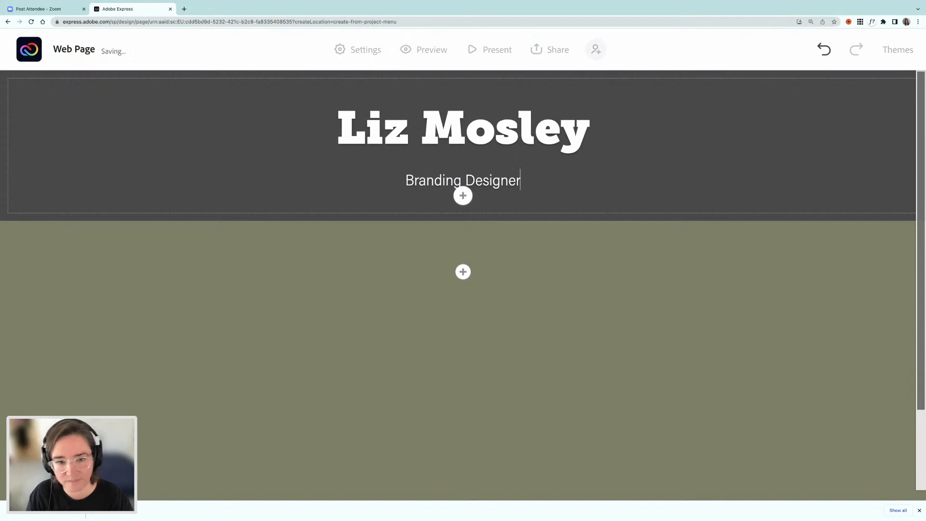
Step: Search the stock photos for "leaves" and place the dark green foliage photo as the header background
left_click(454, 194)
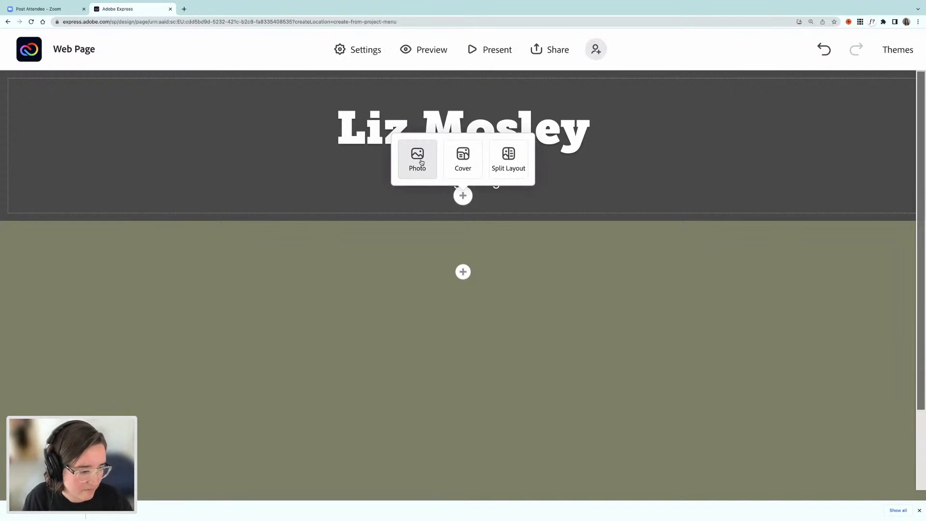
left_click(421, 162)
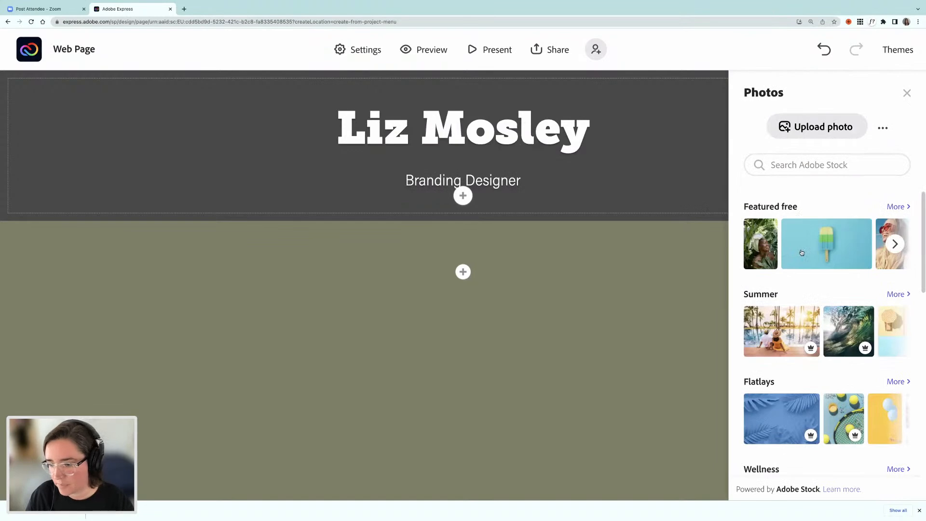
scroll(800, 253, "down", 5)
scroll(802, 253, "down", 5)
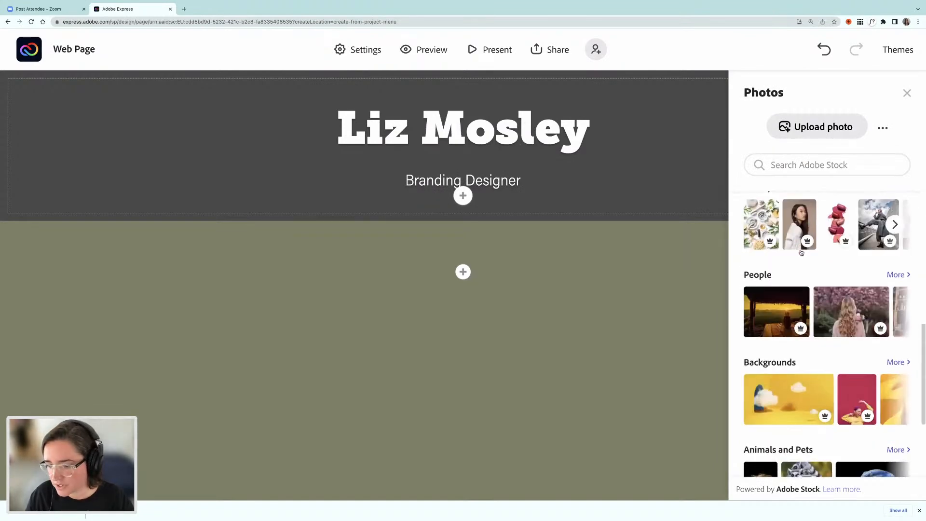
scroll(801, 253, "up", 10)
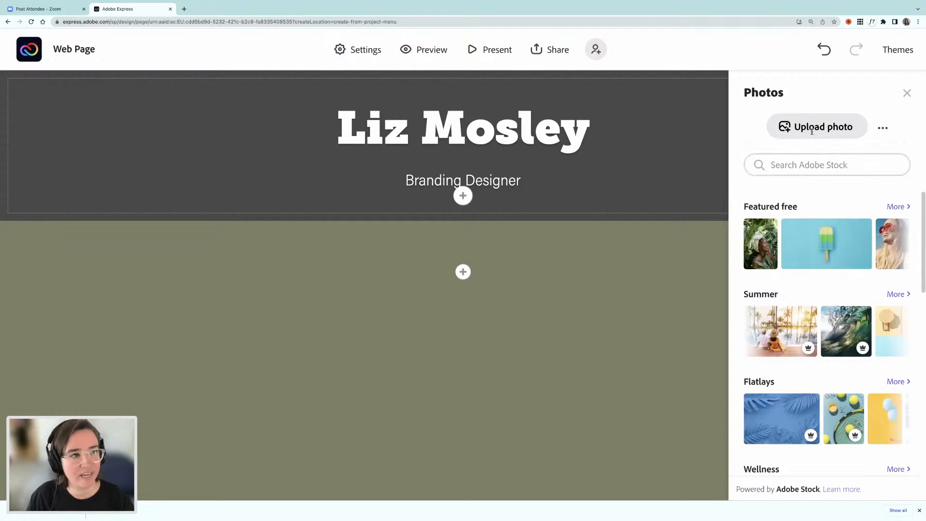
left_click(781, 165)
type("leaves")
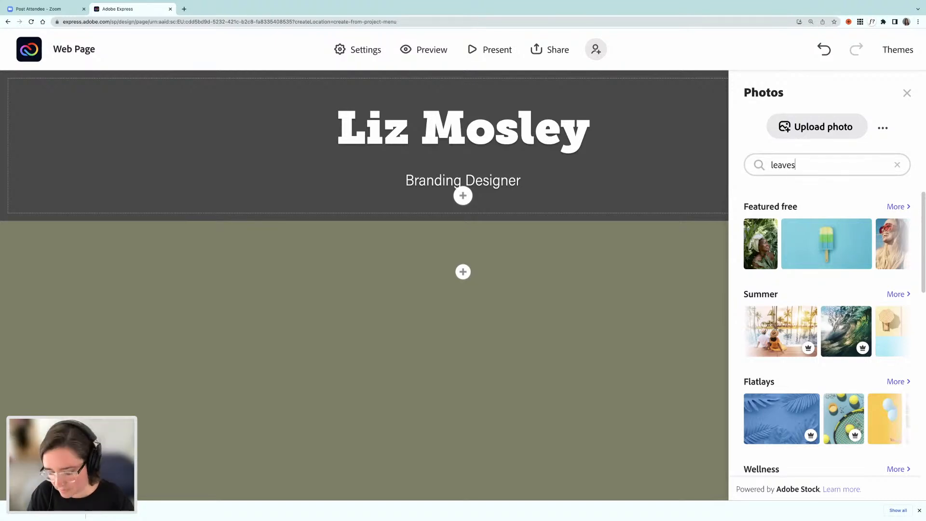
key("Return")
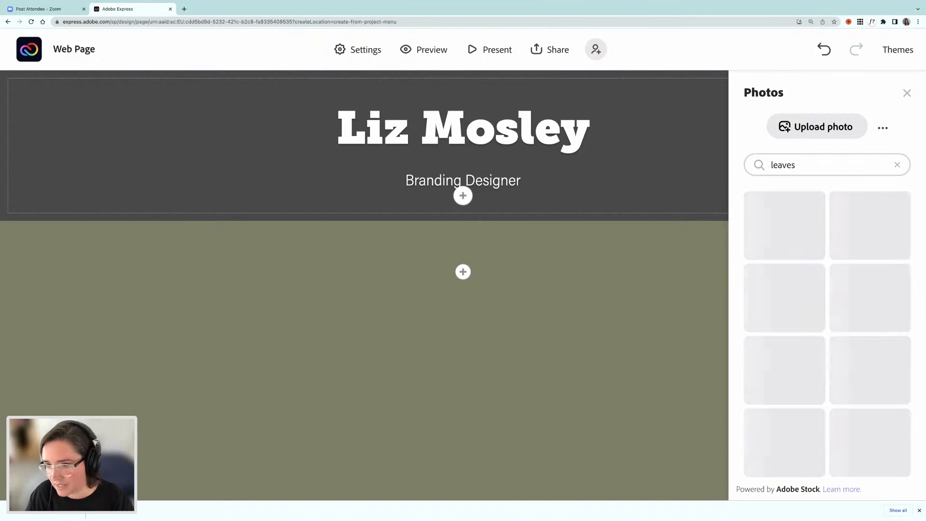
left_click(854, 272)
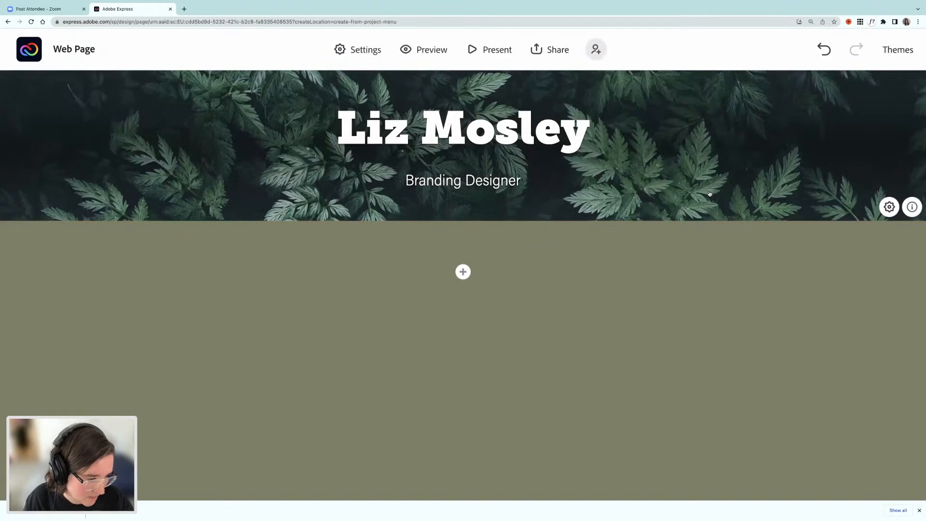
Step: Add a text block below the header reading "Hello and thank you for visiting my links page"
left_click(462, 273)
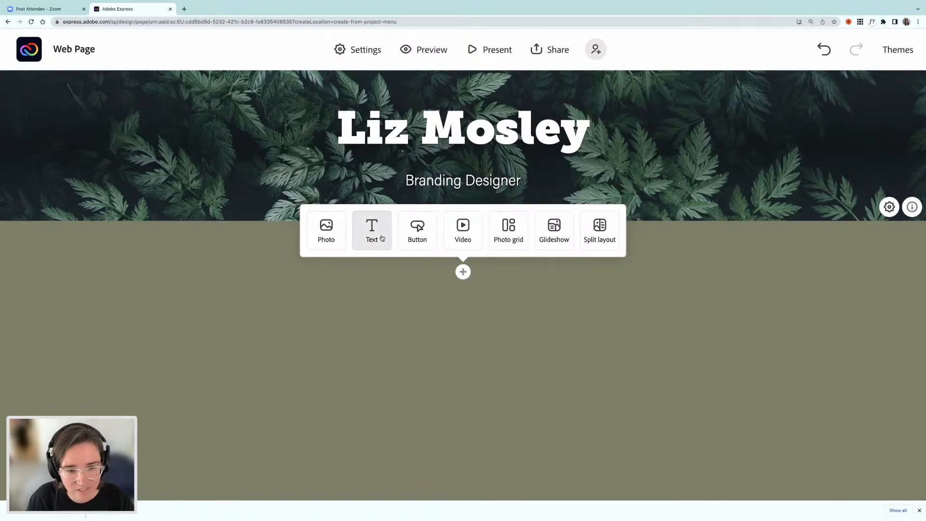
left_click(372, 230)
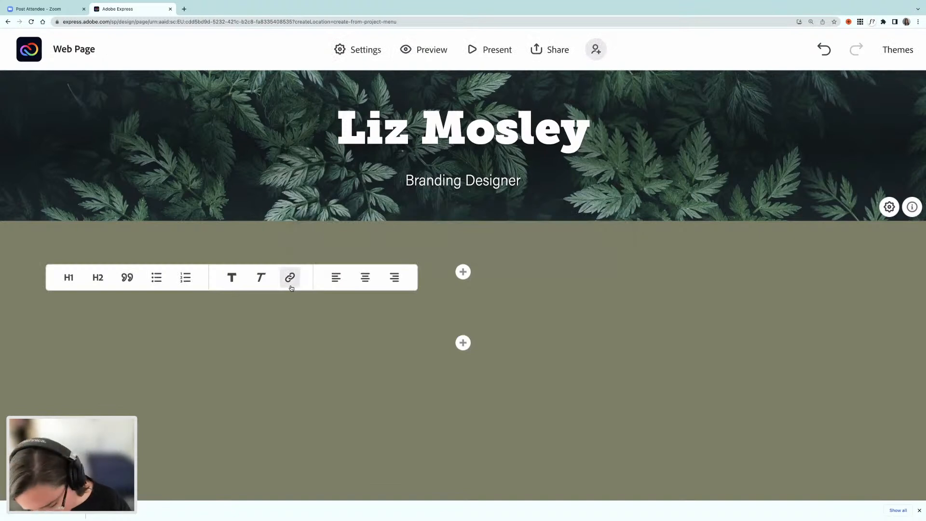
type("Hell")
type("o ")
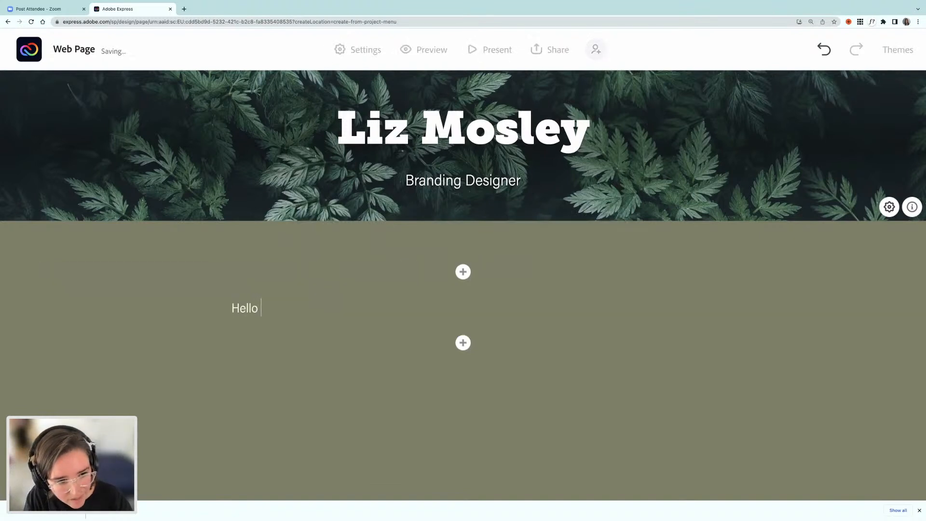
type("and thank you for vi")
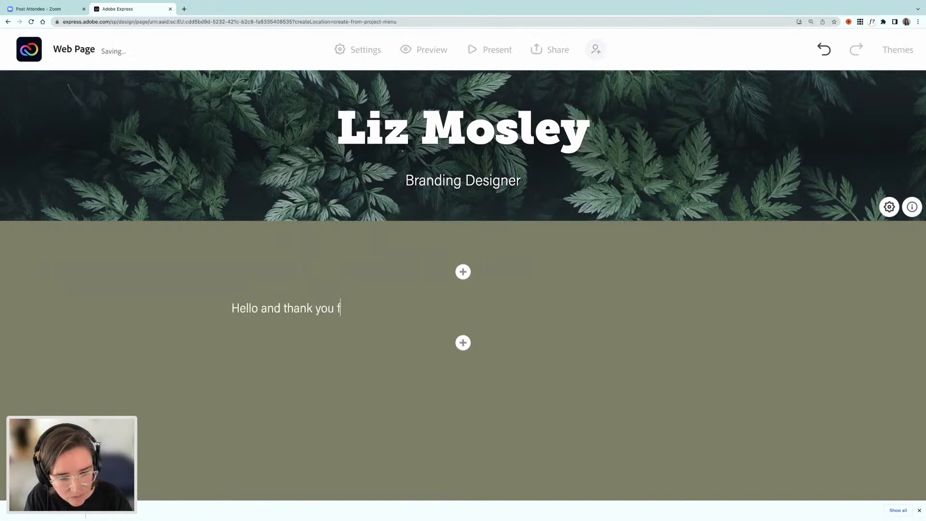
key("BackSpace")
type("r visiting my ")
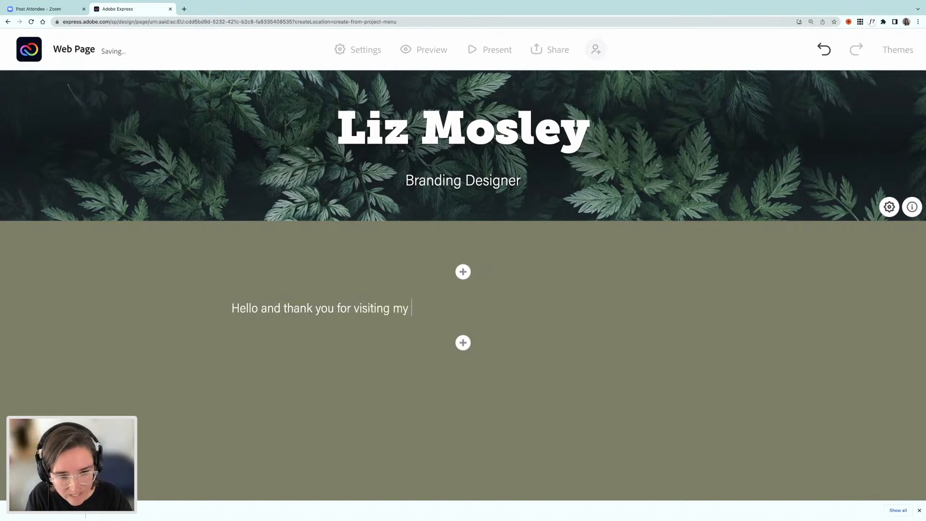
type("links page")
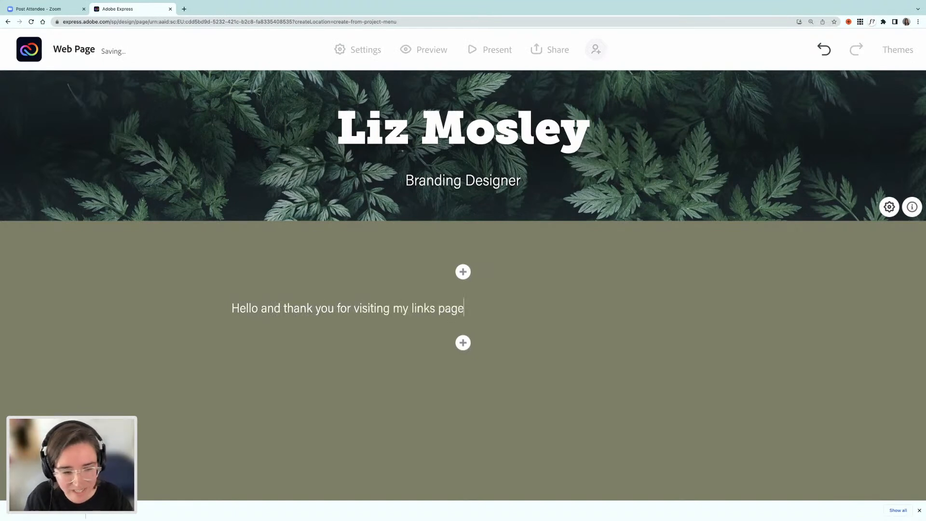
Step: Center the welcome text and format it as an H2 heading
key("super+a")
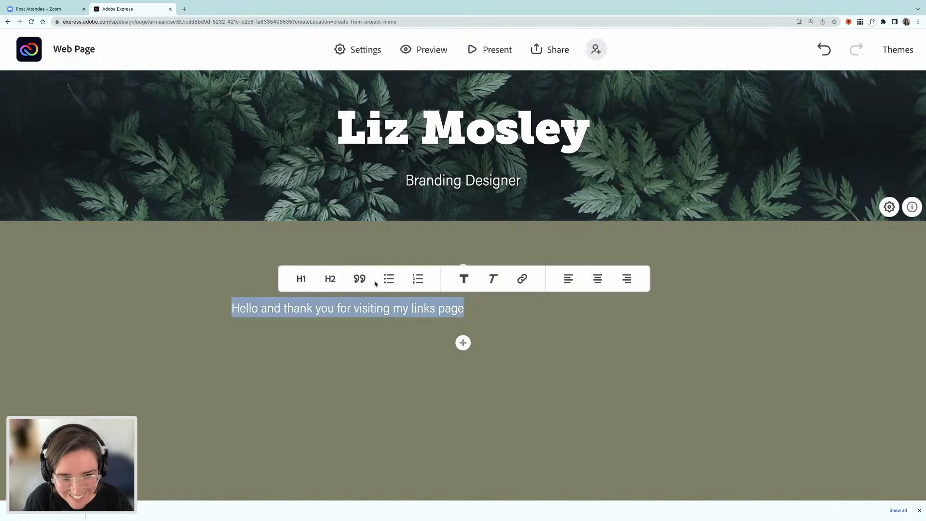
left_click(596, 279)
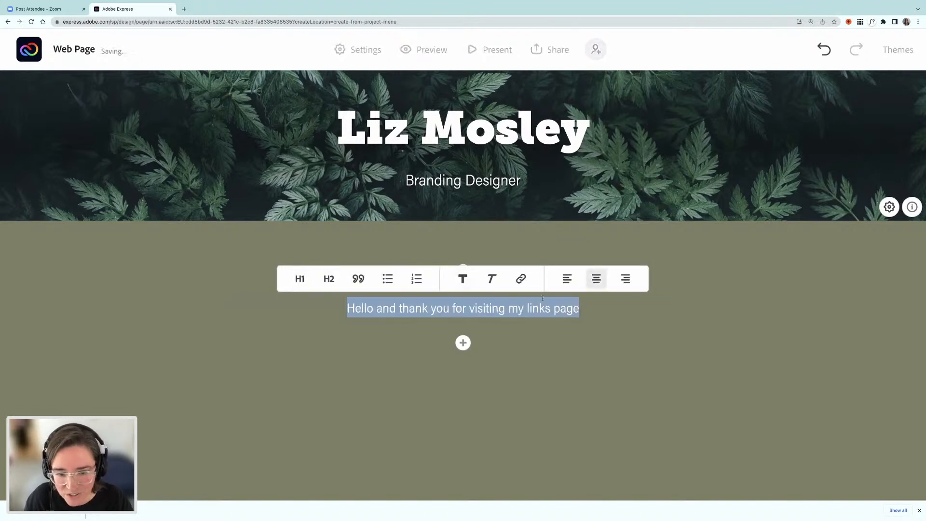
left_click(462, 279)
left_click(442, 308)
left_click(279, 279)
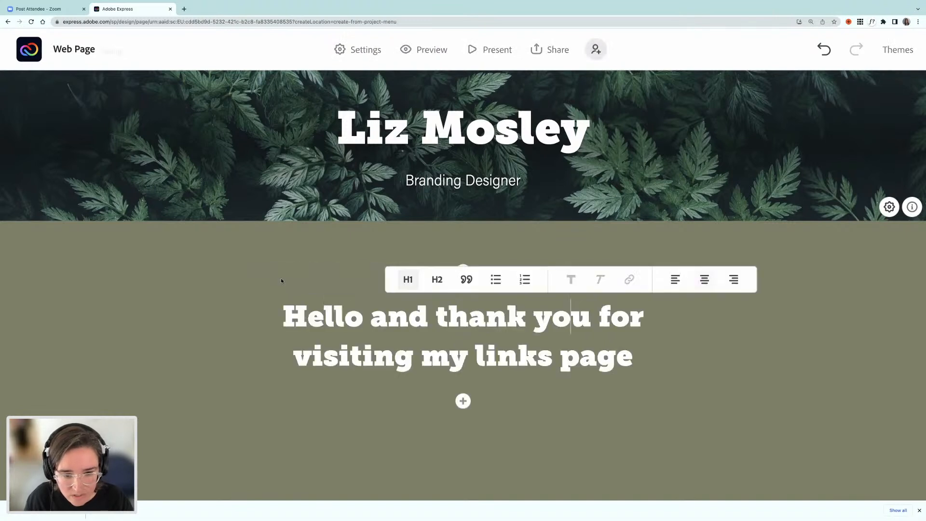
left_click(437, 281)
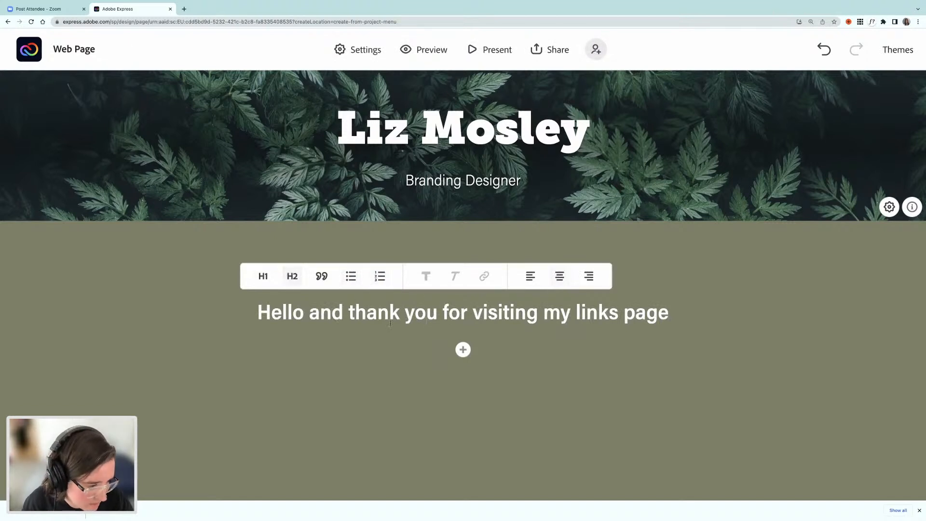
Step: Start adding a photo below the welcome heading and search the stock photos for "computer"
left_click(463, 349)
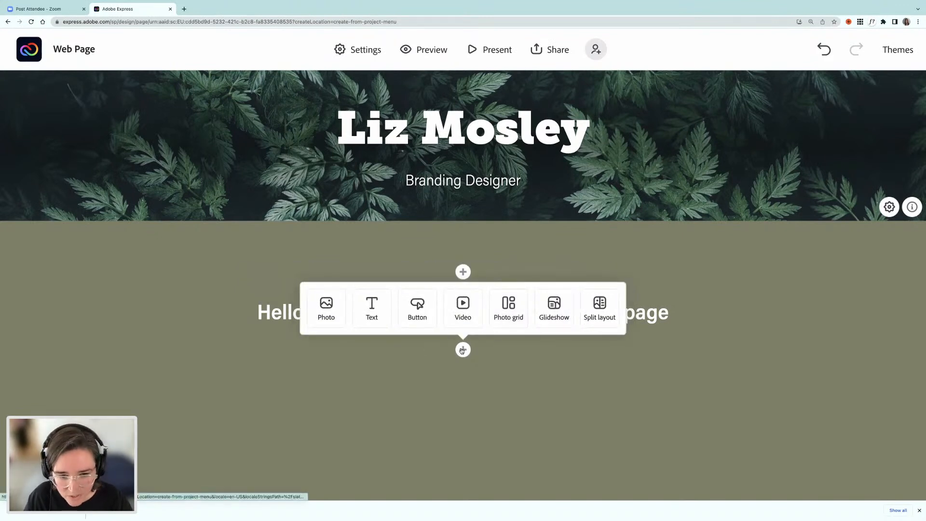
left_click(327, 308)
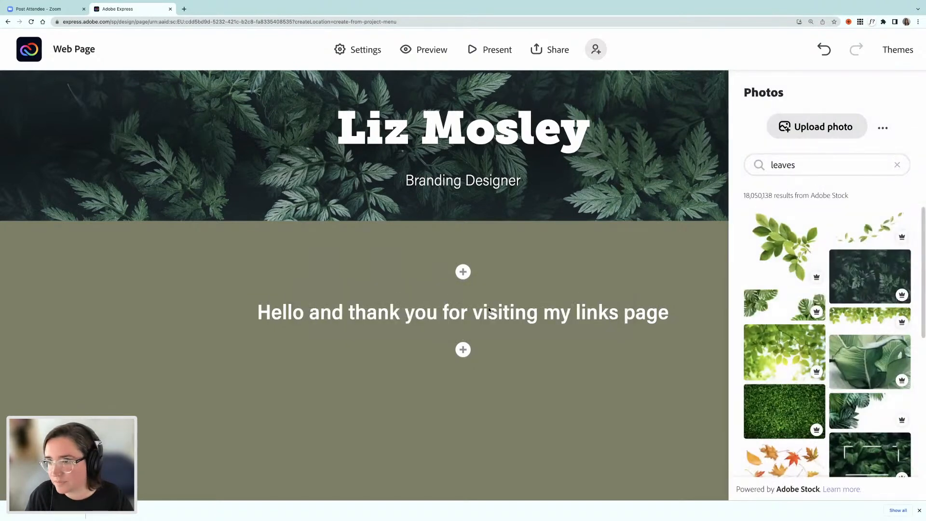
scroll(800, 289, "down", 5)
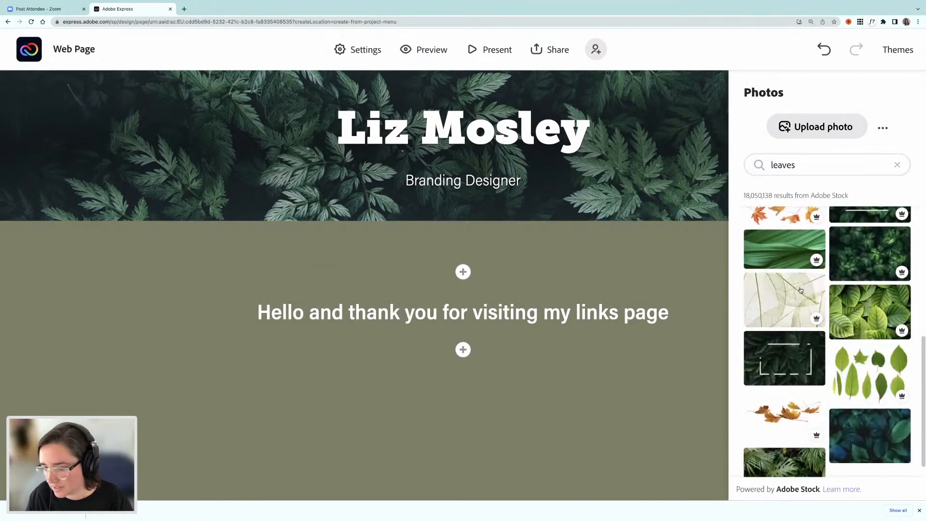
scroll(800, 289, "up", 5)
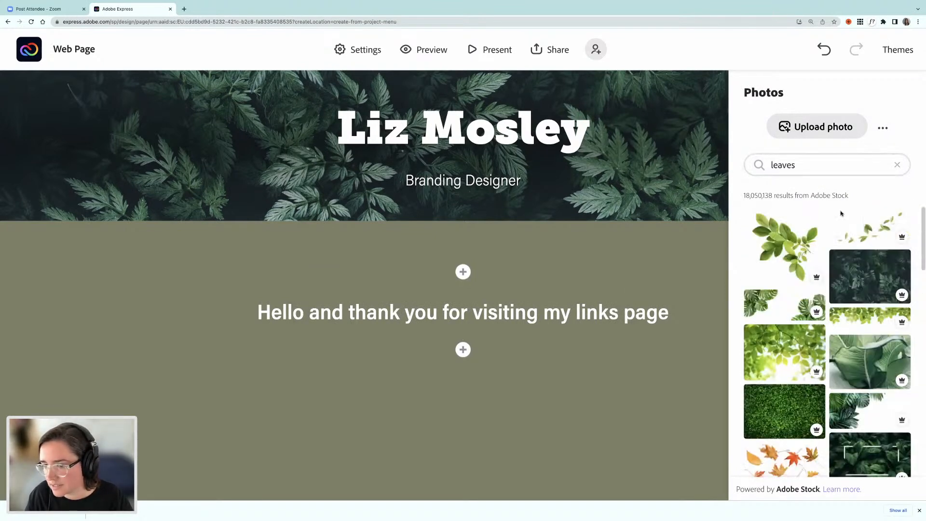
double_click(781, 164)
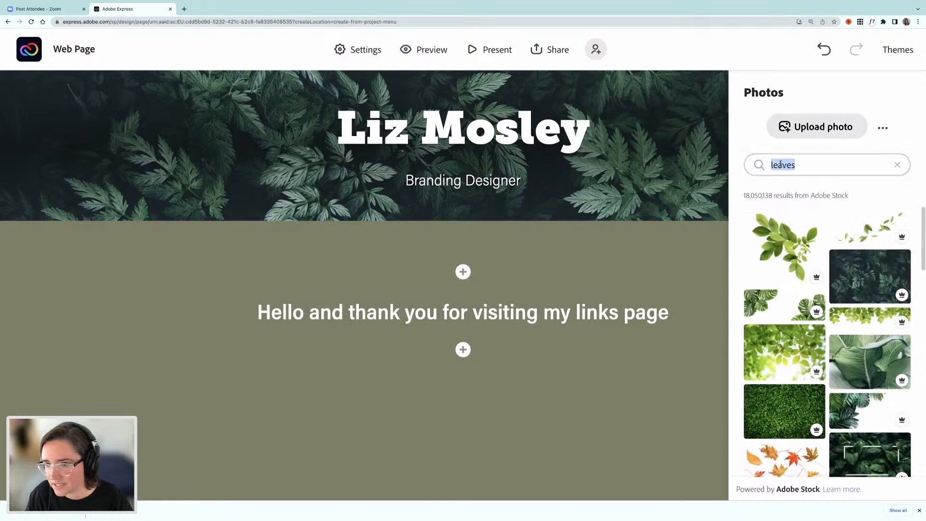
type("compter")
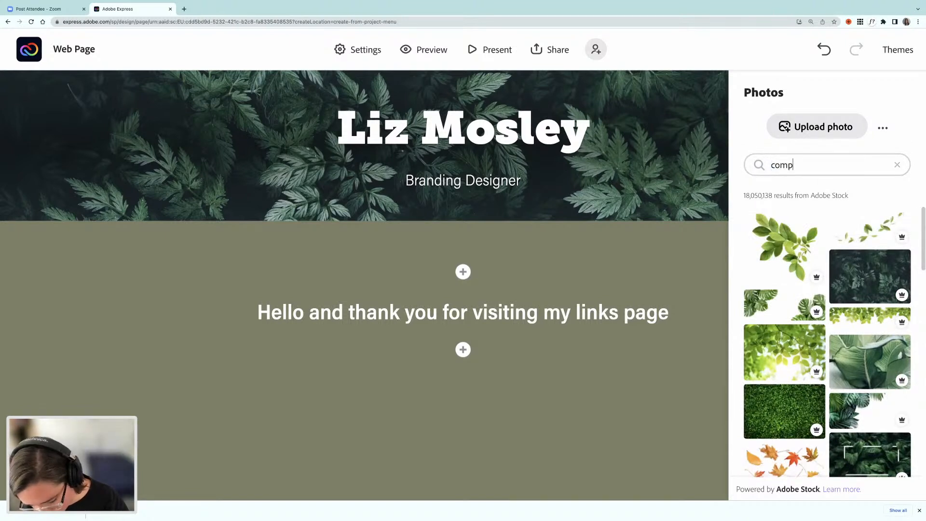
key("BackSpace")
key("BackSpace")
key("BackSpace")
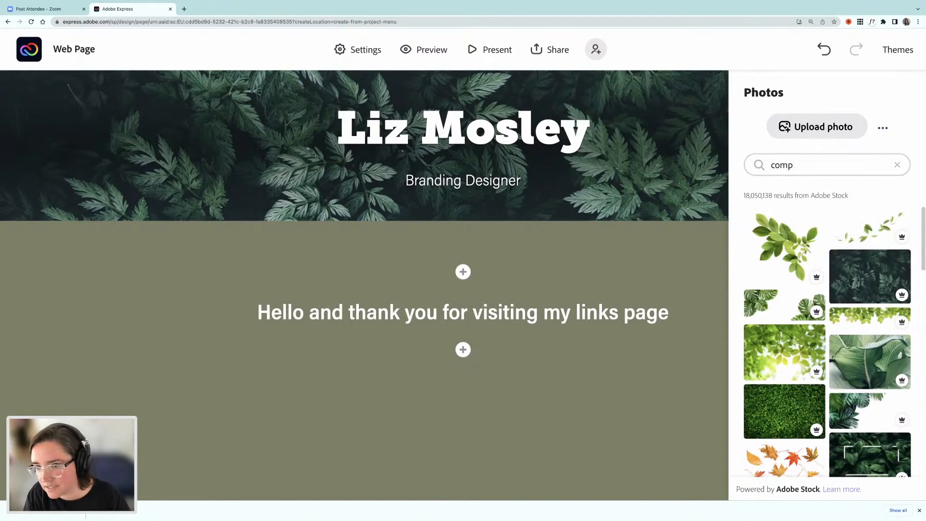
type("puter")
key("Return")
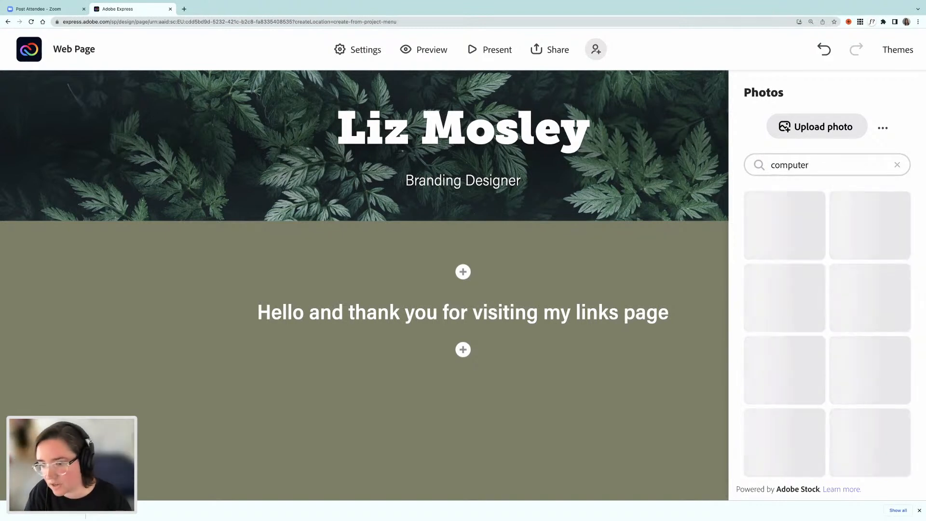
Step: Insert the stock photo of hands typing on a laptop beside a tablet below the welcome heading
scroll(822, 272, "down", 3)
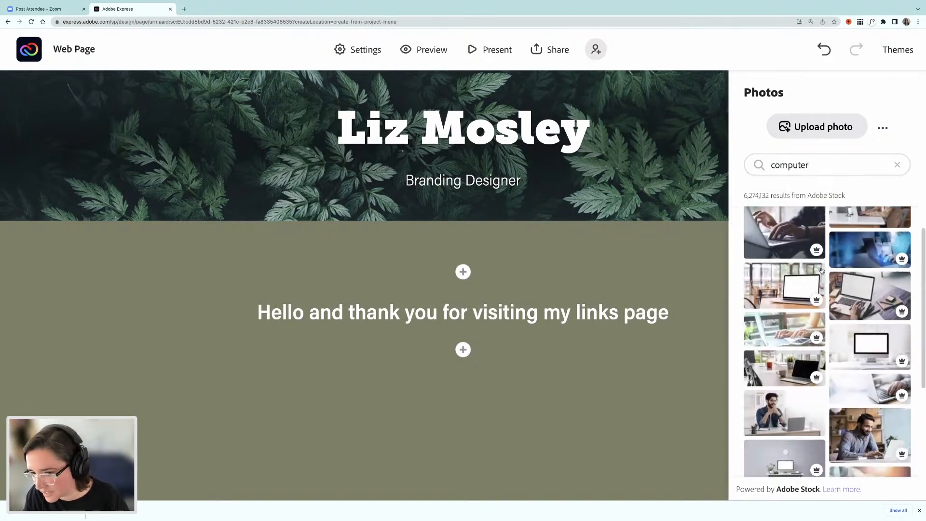
left_click(785, 285)
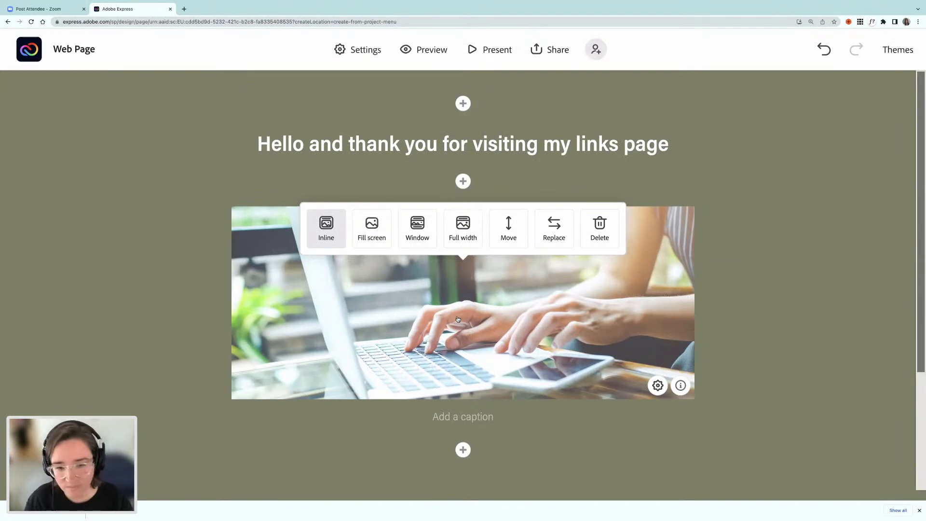
scroll(420, 252, "up", 3)
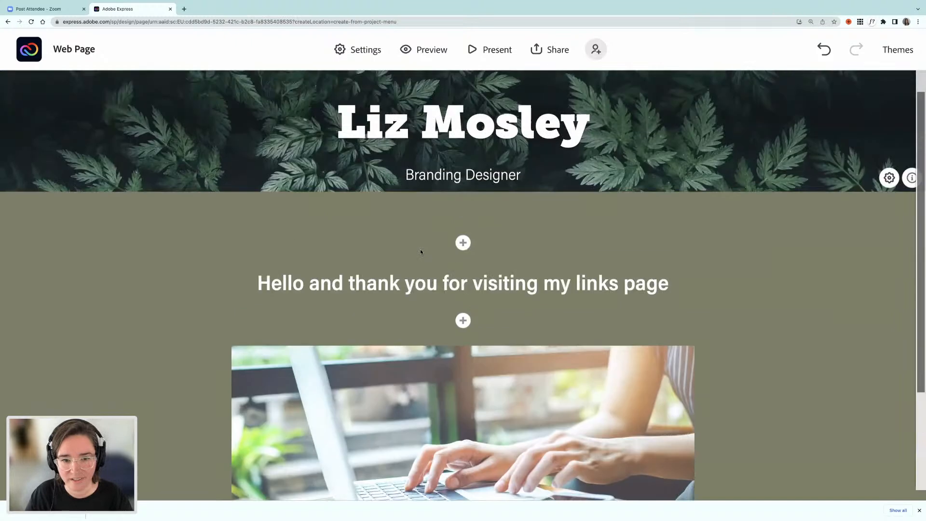
scroll(420, 251, "down", 3)
Step: Add a button below the laptop photo with the text "Podcast"
left_click(462, 449)
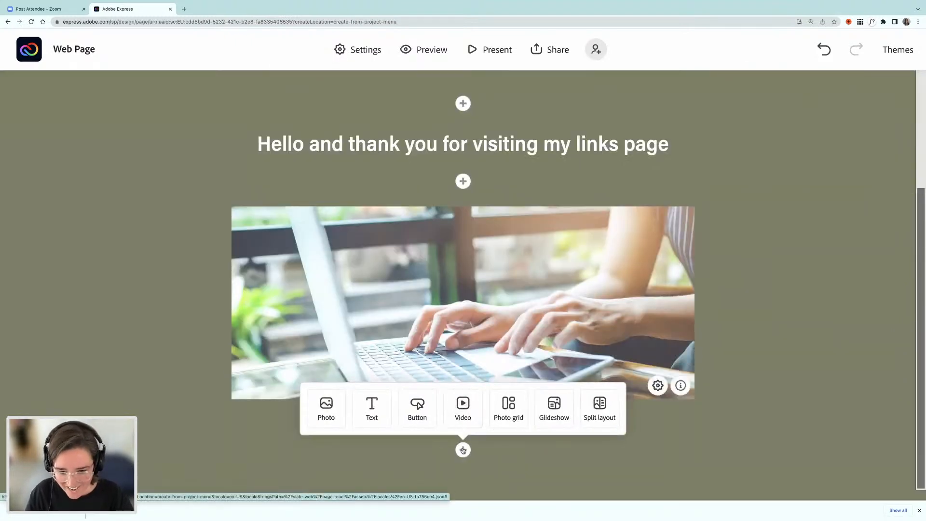
left_click(416, 410)
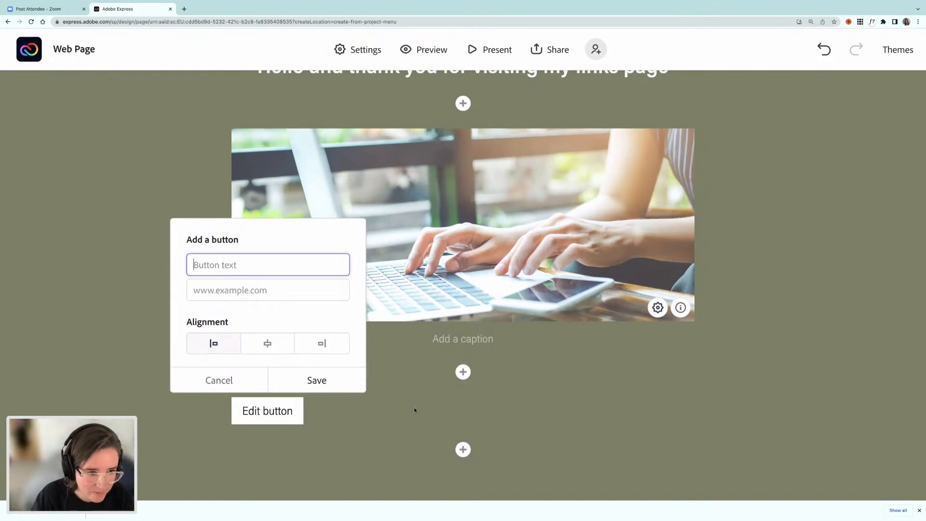
type("Podcast")
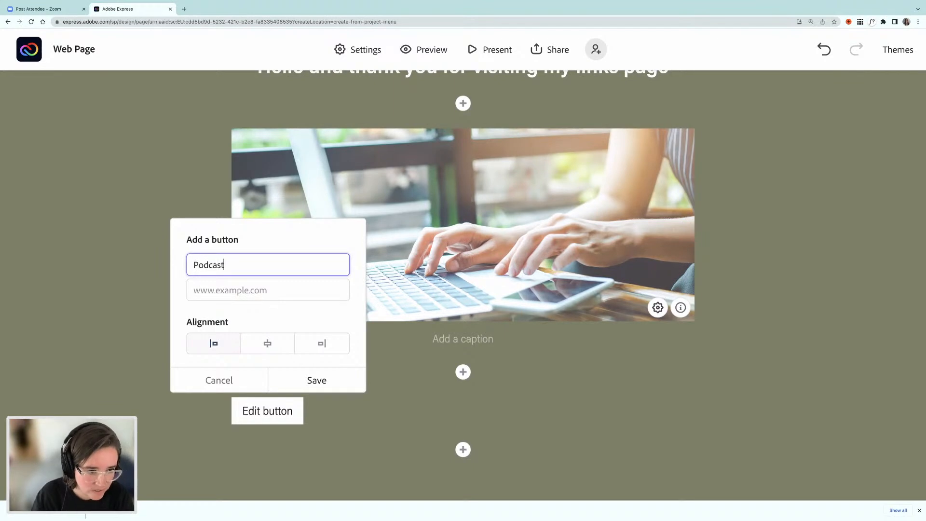
Step: Link the Podcast button to the /podcast page of the designer's https website, center the button and save it
left_click(233, 288)
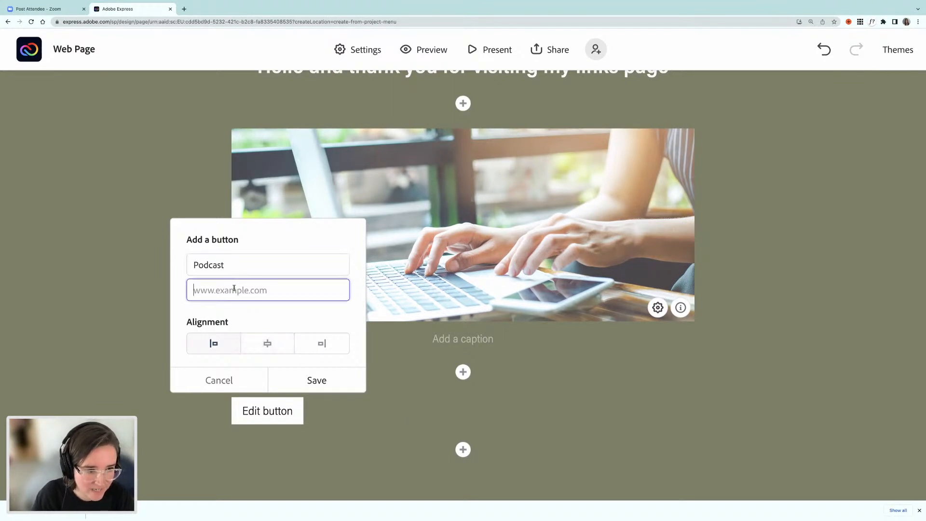
type("lizmosley.net")
left_click(193, 290)
type("https:")
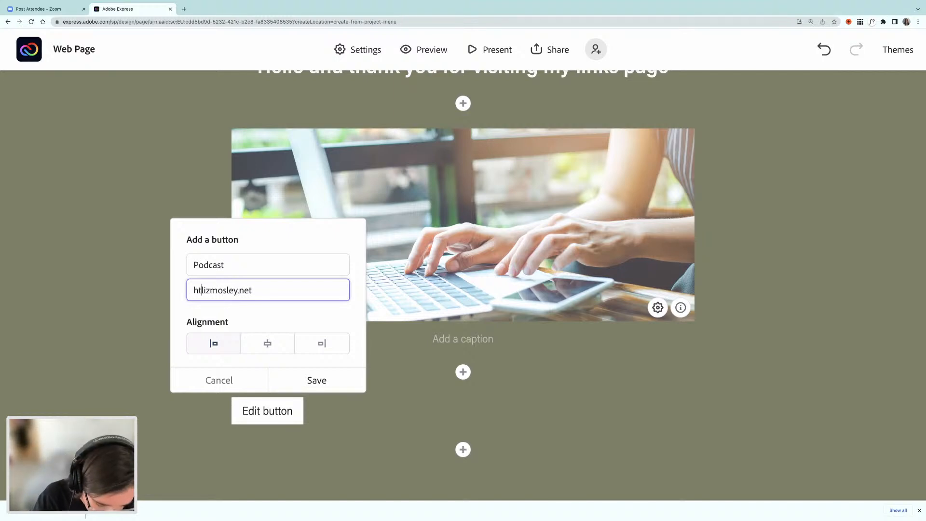
key("BackSpace")
type("://")
left_click(277, 291)
type("/podcast")
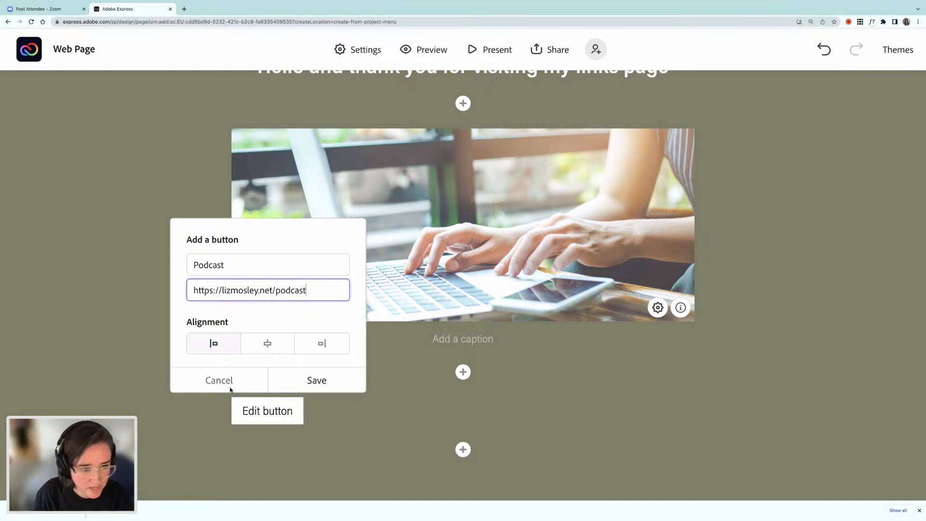
left_click(268, 343)
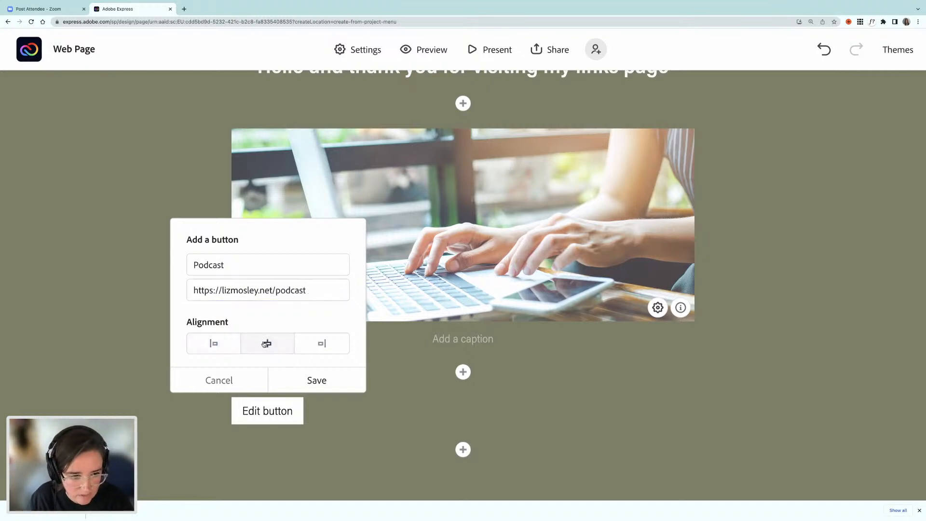
left_click(316, 380)
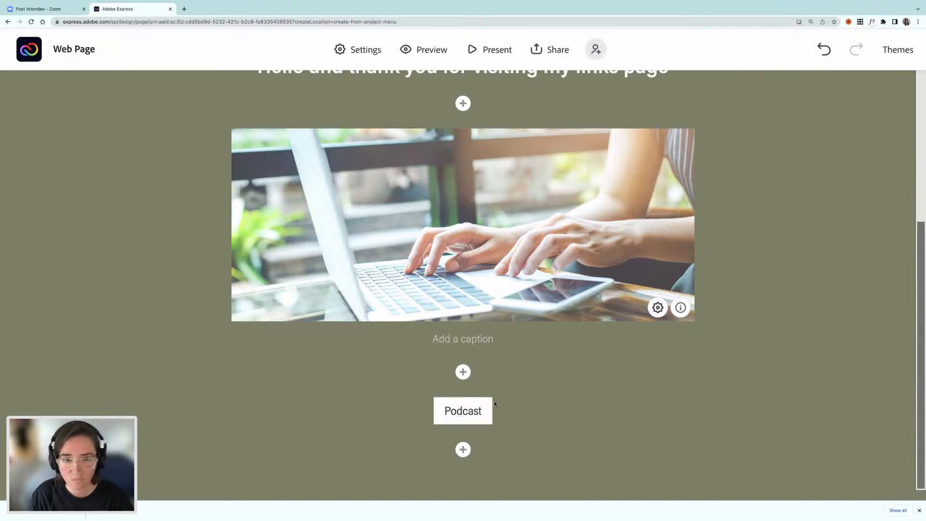
Step: Add a button below the Podcast button with the text "You tube" and center alignment
left_click(463, 450)
left_click(418, 405)
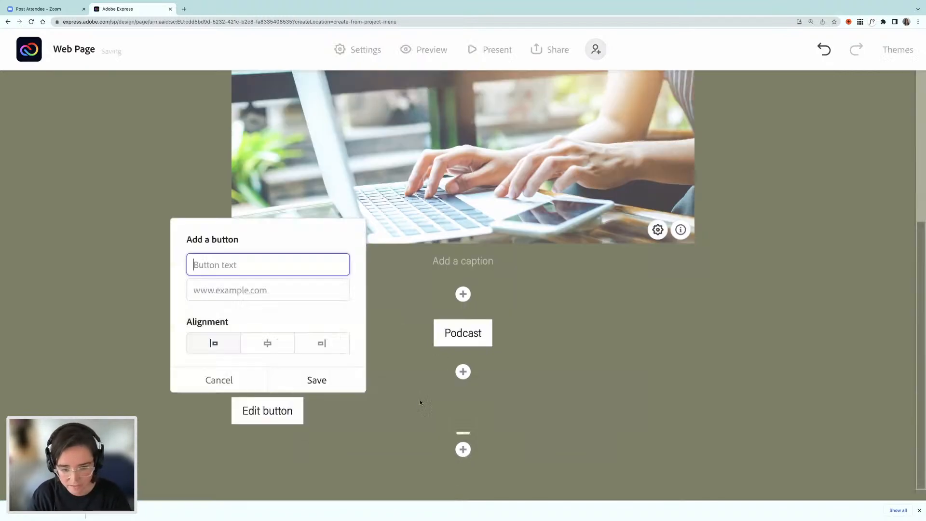
type("You tube")
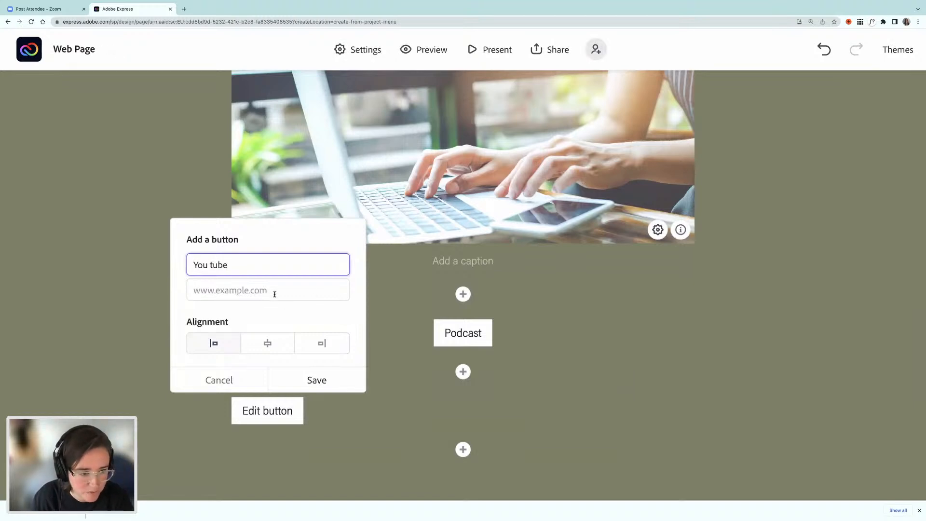
left_click(271, 351)
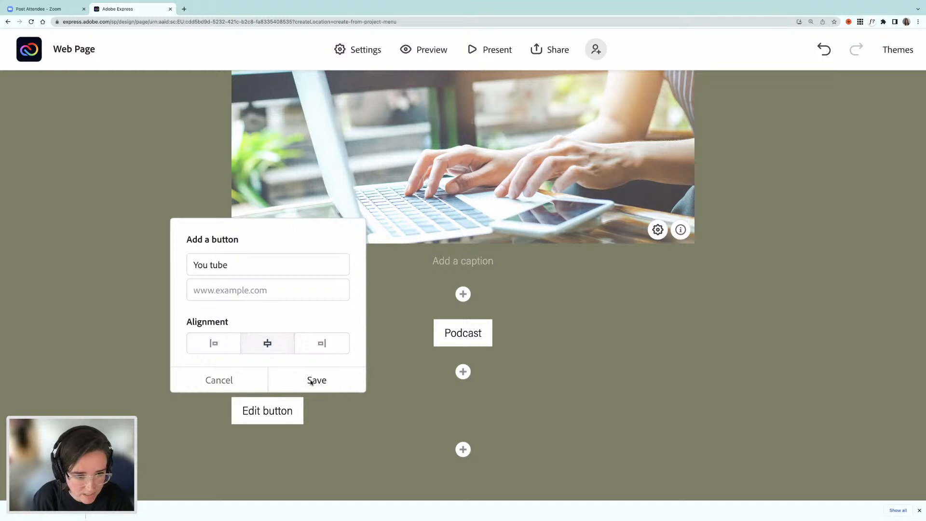
Step: Link the You tube button to the designer's https website address, copy that address for reuse and save the button
left_click(241, 292)
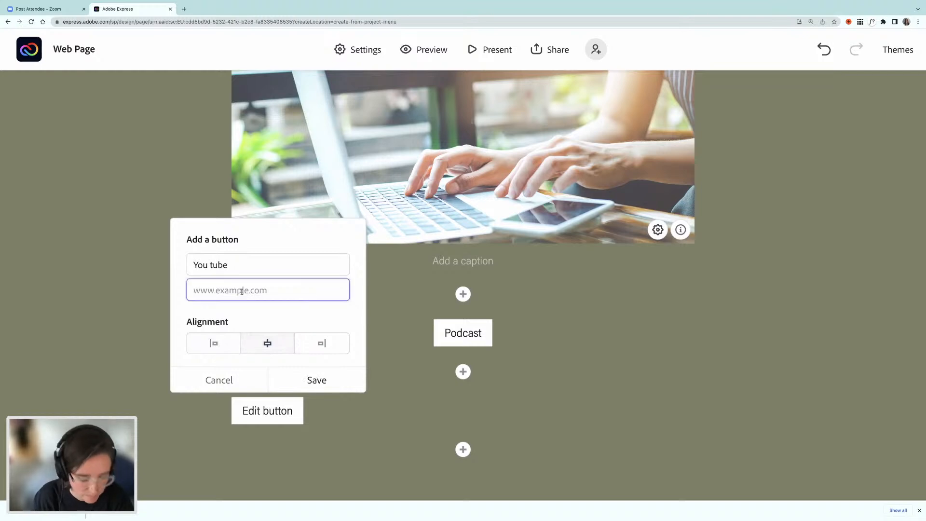
type("https://liz")
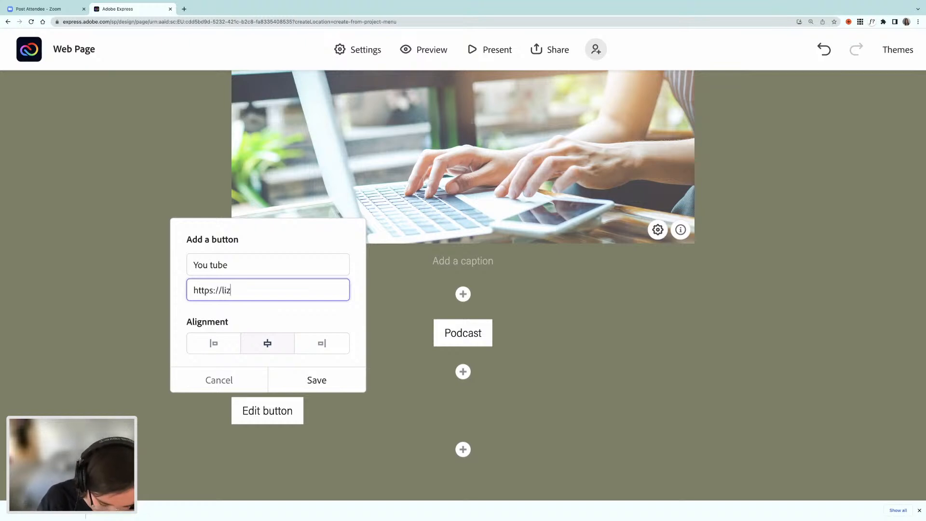
type("mosley.net")
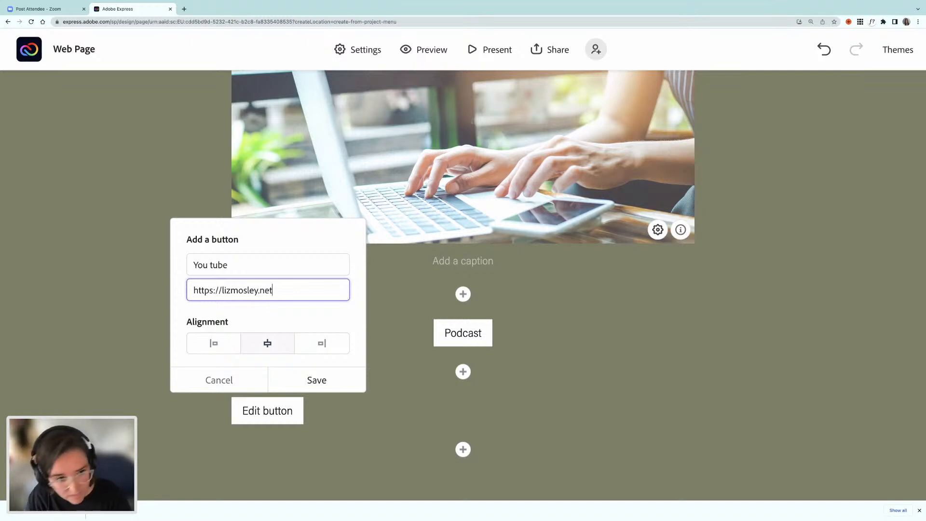
key("super+a")
key("Right")
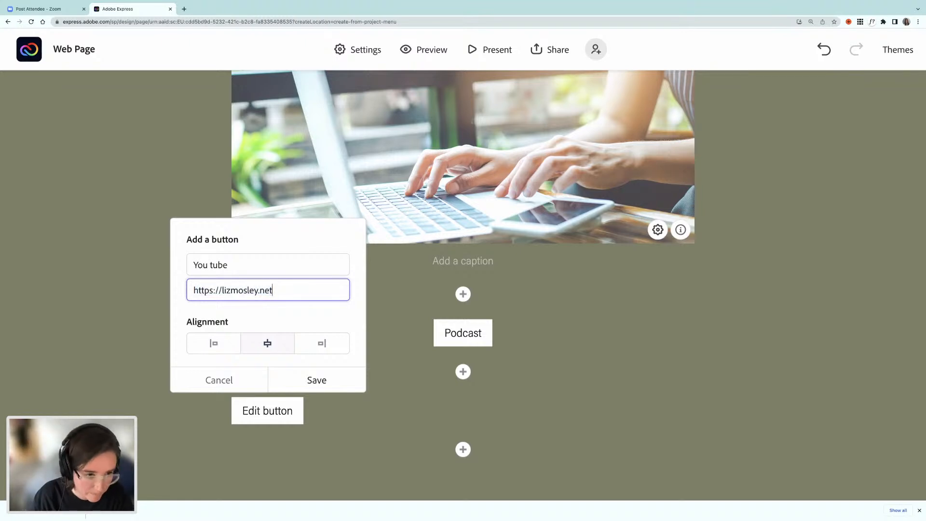
key("super+a")
key("super+c")
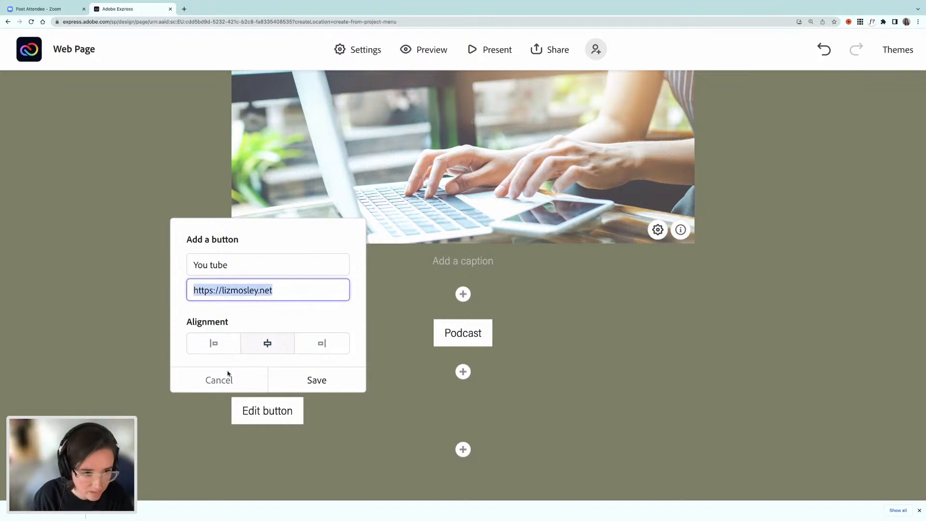
left_click(317, 380)
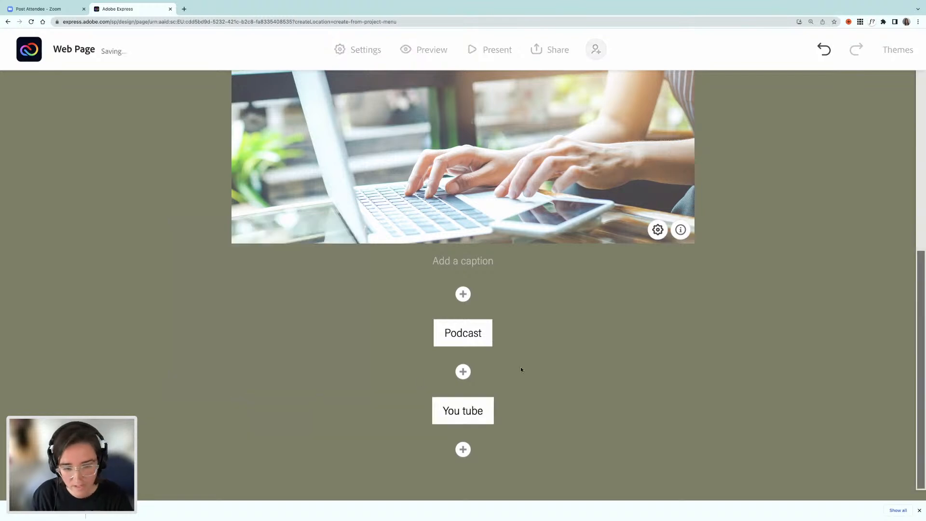
Step: Add a button below the You tube button with the text "Mailing List"
left_click(463, 451)
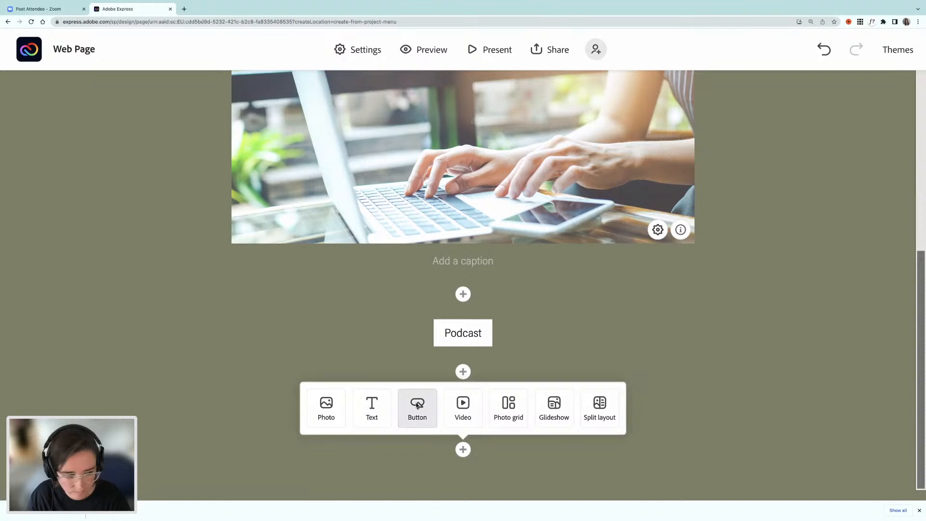
left_click(417, 405)
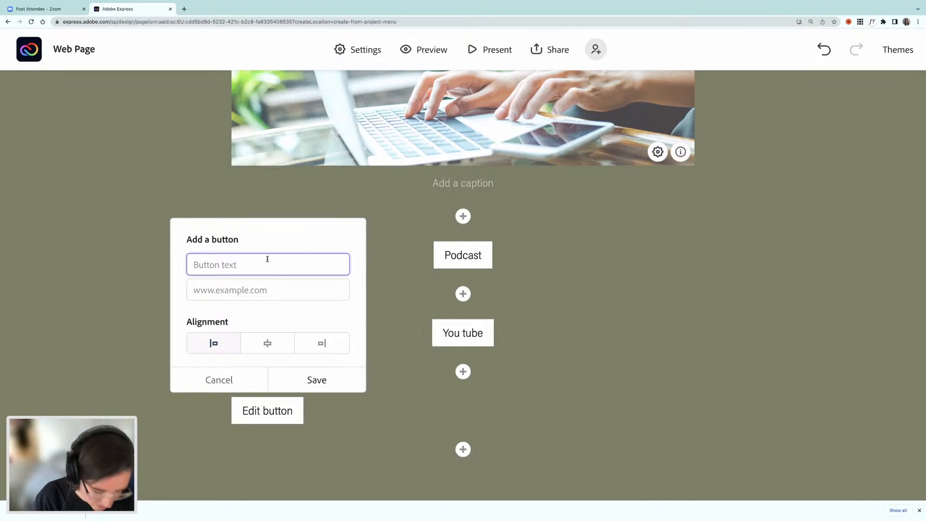
type("E")
key("BackSpace")
type("Mao;o")
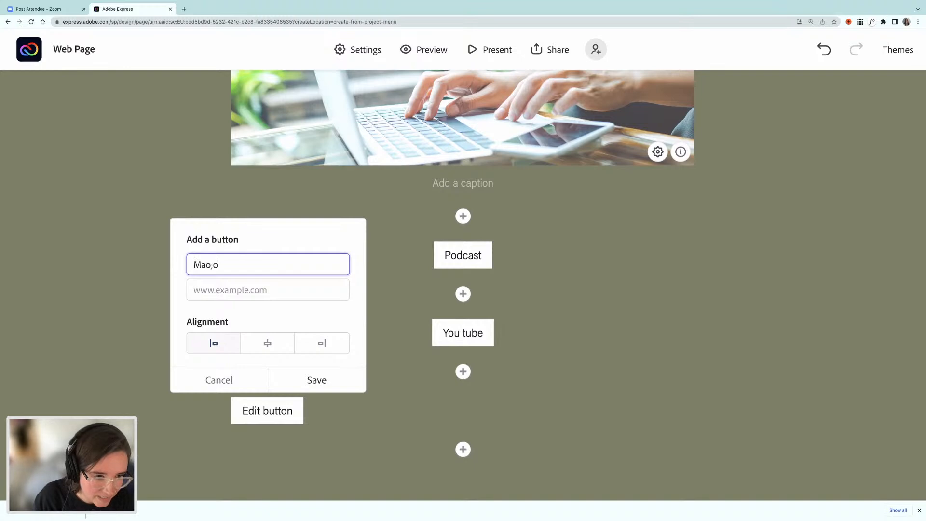
key("BackSpace")
key("BackSpace")
key("BackSpace")
type("iling")
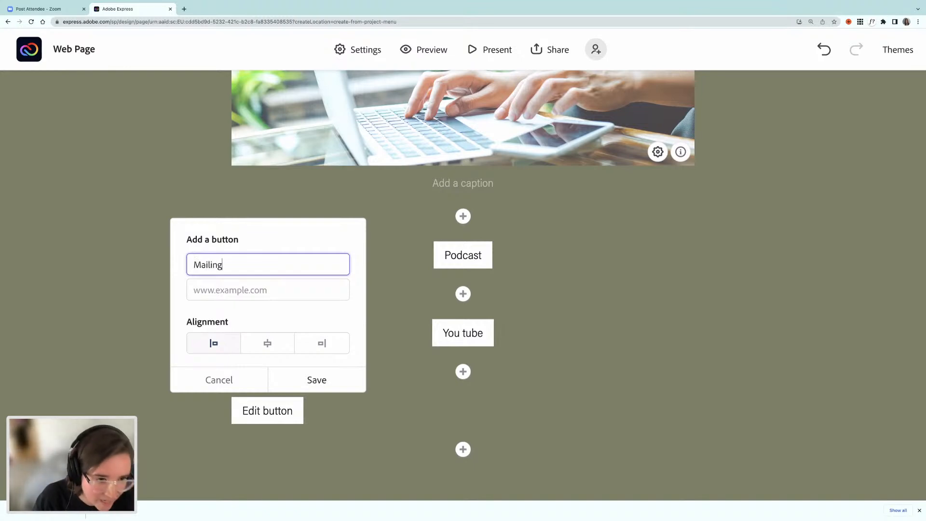
type(" List")
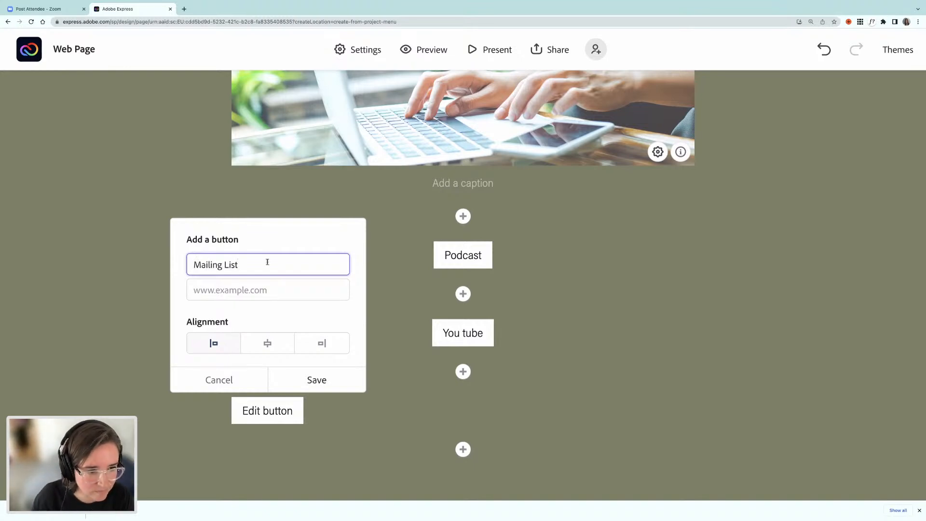
Step: Link the Mailing List button to the copied website address, center it and save it
left_click(248, 291)
key("super+v")
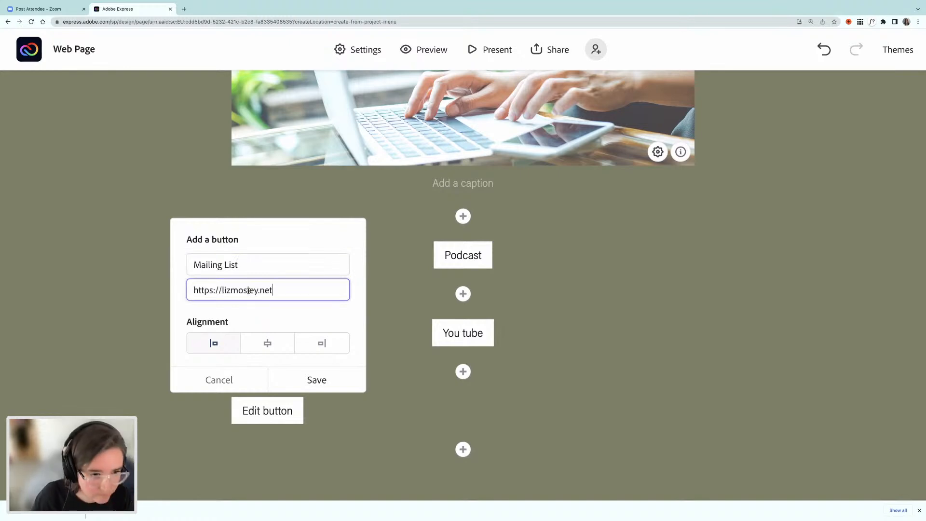
left_click(268, 342)
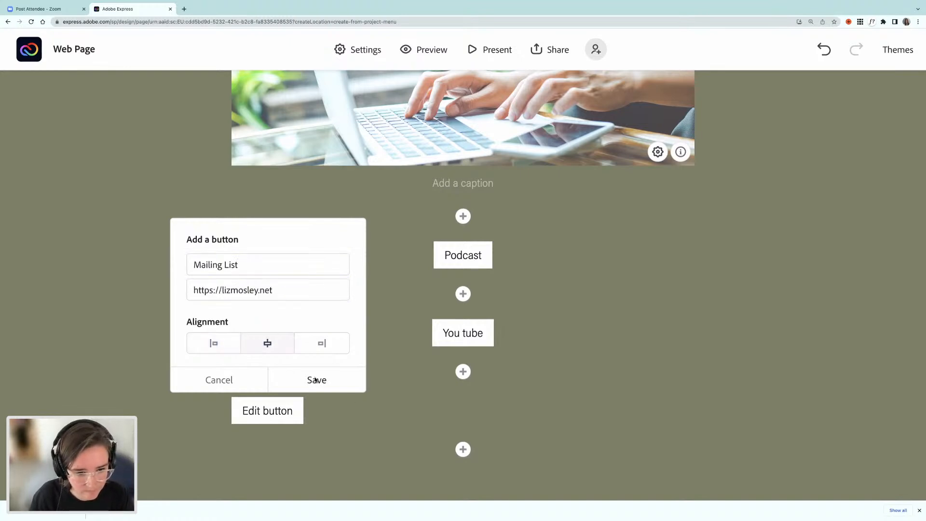
left_click(314, 380)
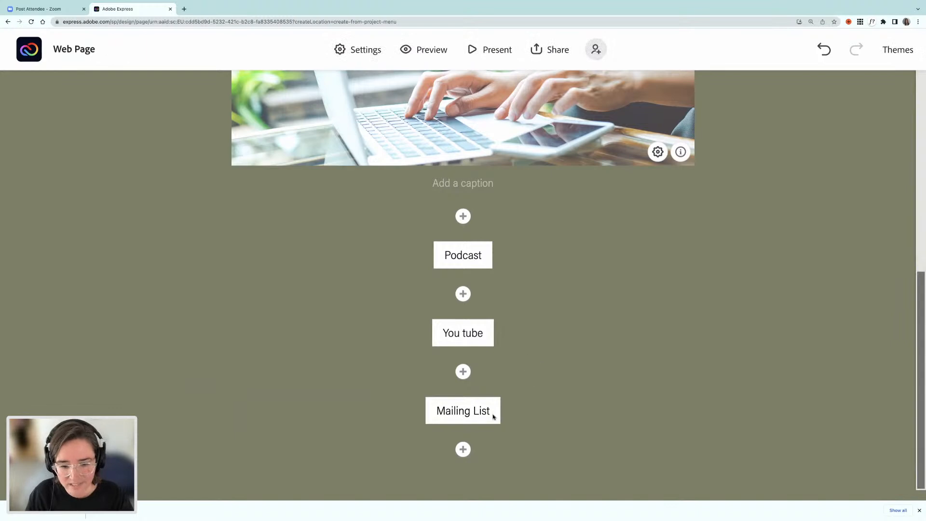
Step: Add a split layout section below the Mailing List button
left_click(466, 452)
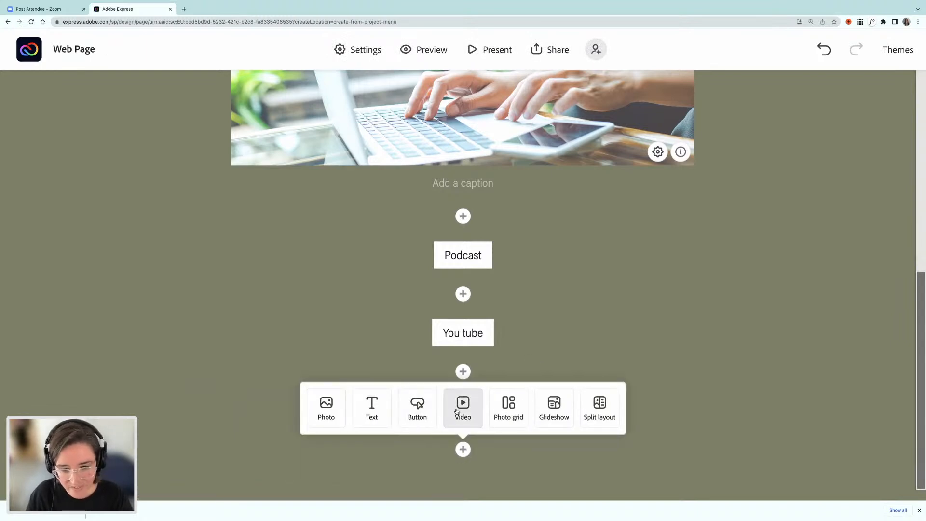
left_click(457, 411)
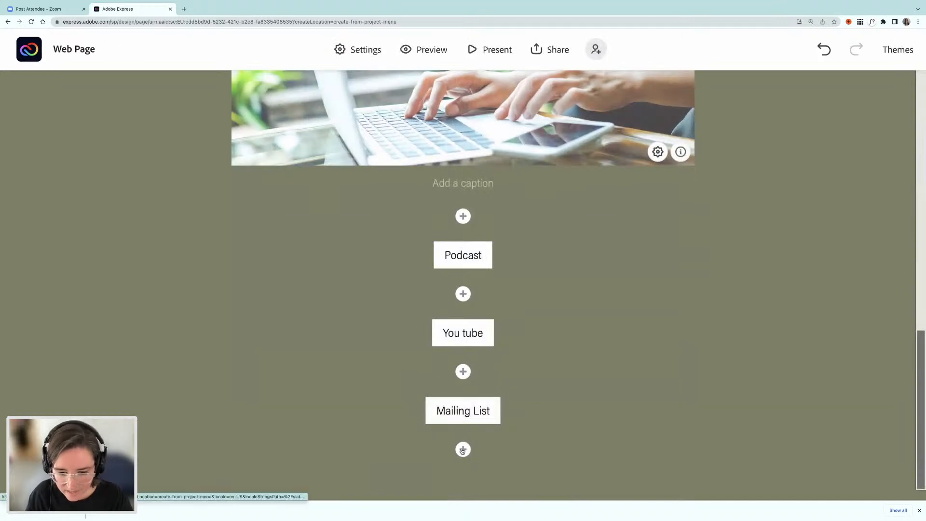
left_click(463, 449)
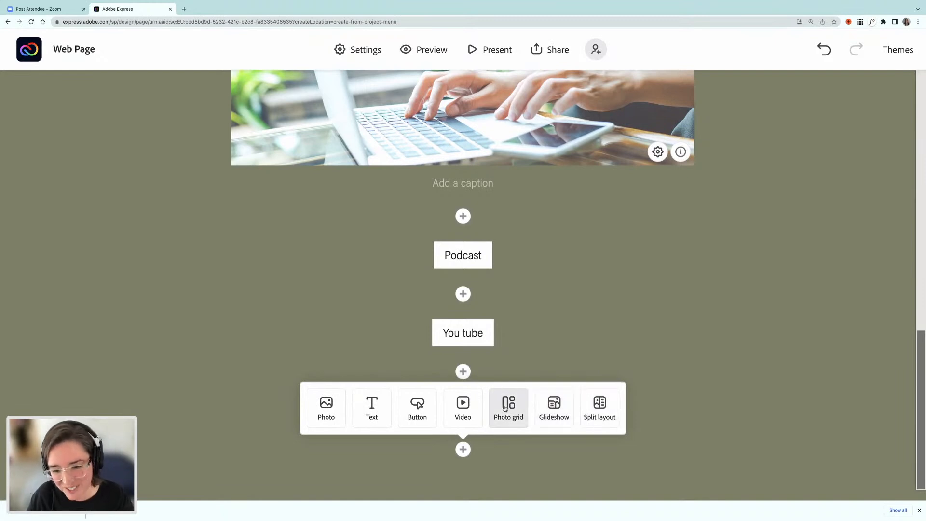
left_click(598, 409)
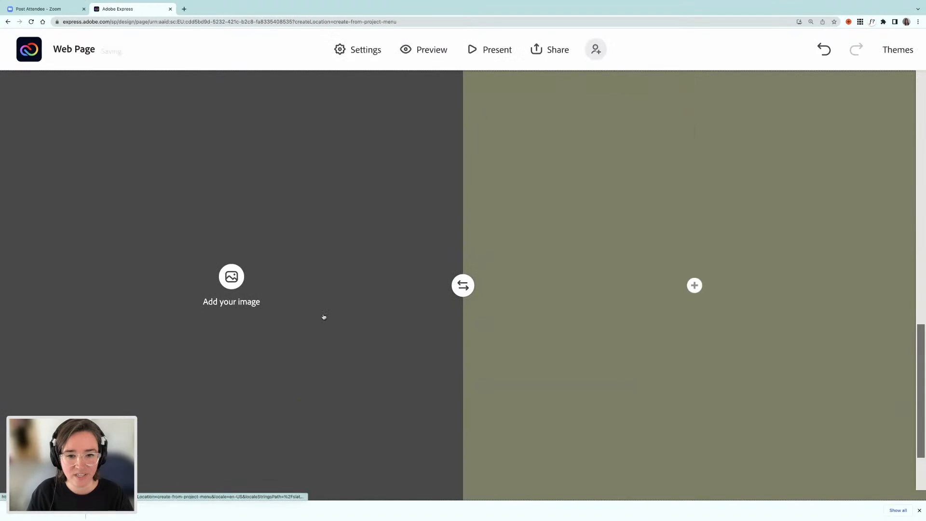
Step: Fill the image half of the split layout with the stock photo of a smiling woman in a yellow shirt using a laptop
left_click(230, 279)
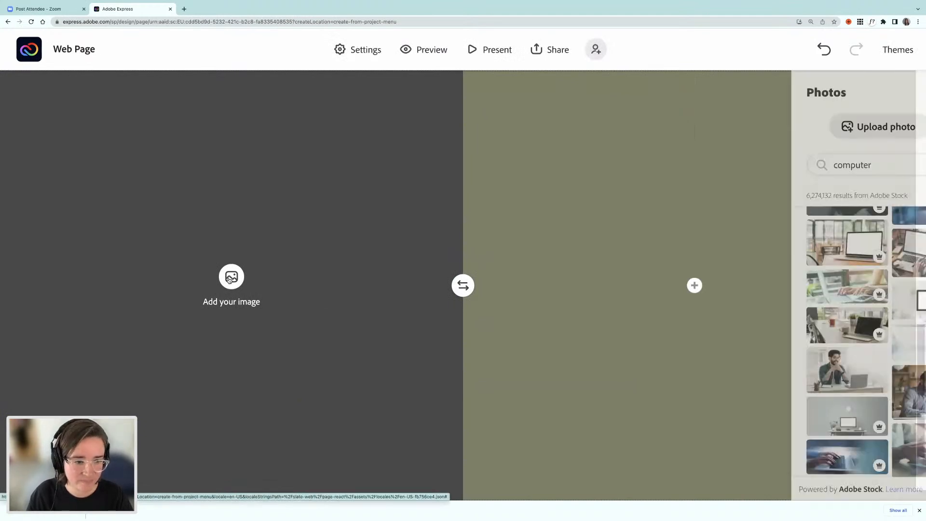
scroll(789, 359, "down", 3)
scroll(789, 359, "down", 5)
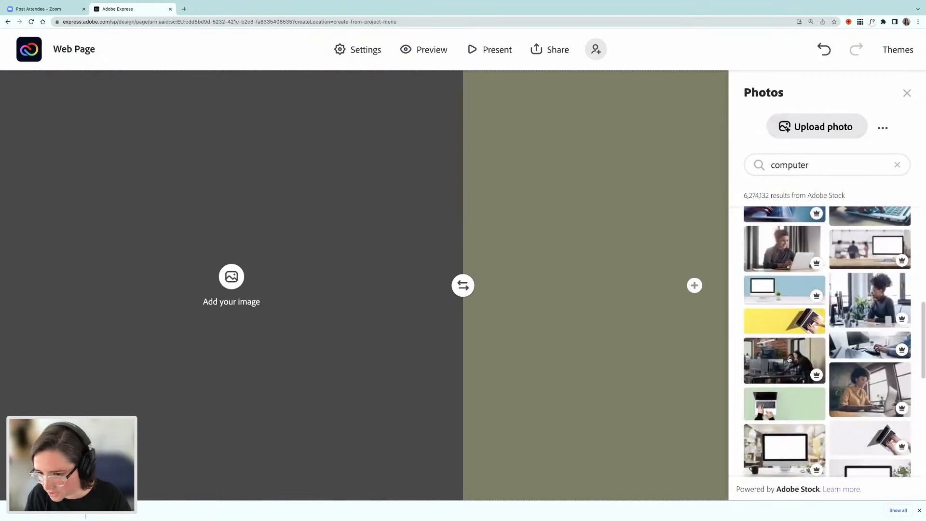
scroll(790, 360, "down", 2)
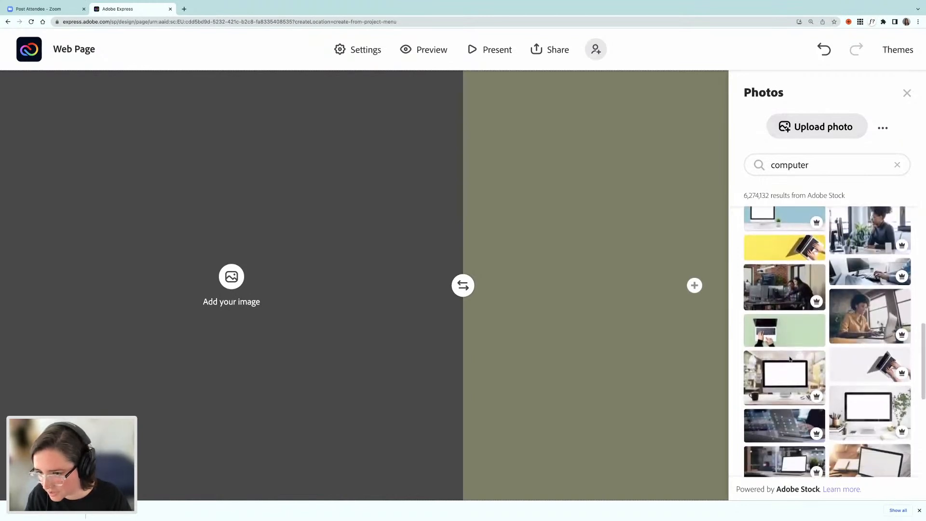
left_click(871, 326)
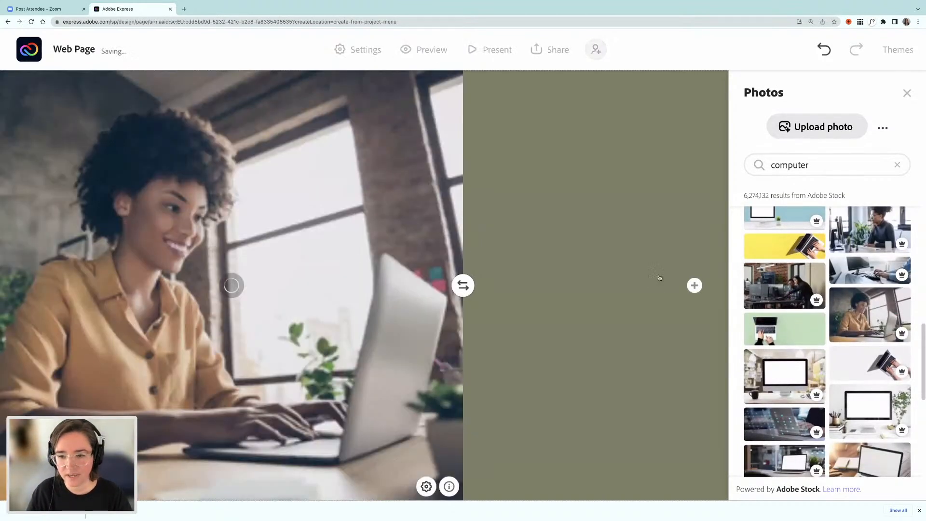
Step: Add the text "How you can work with me" to the empty half of the split layout and format it as H1
left_click(694, 285)
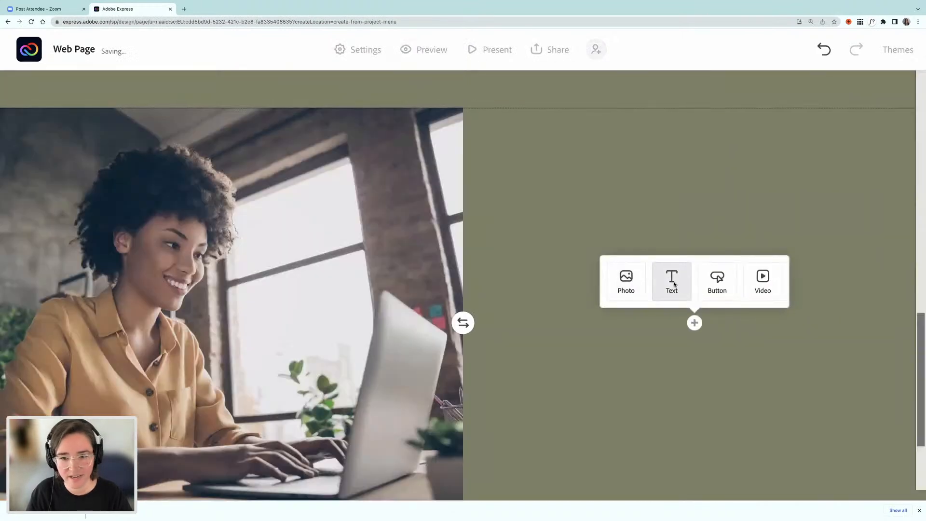
left_click(675, 284)
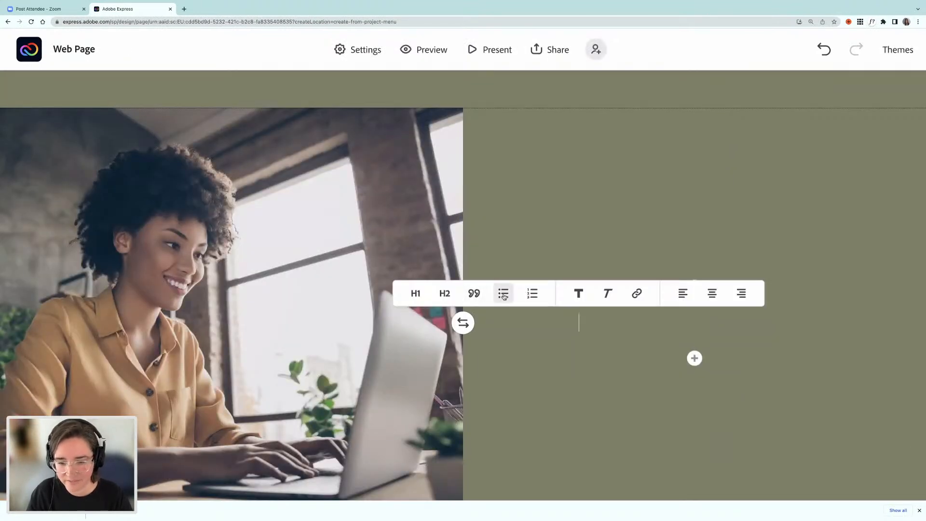
type("How you")
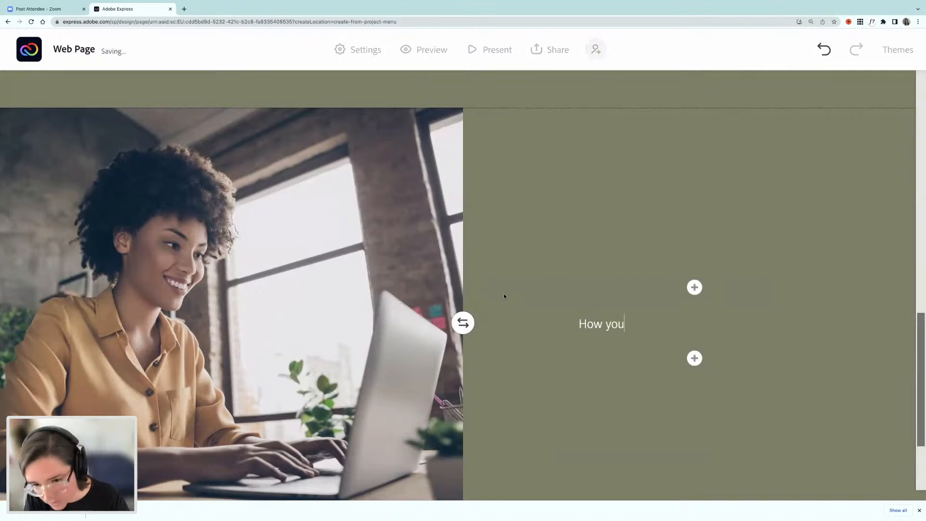
type(" can work with me")
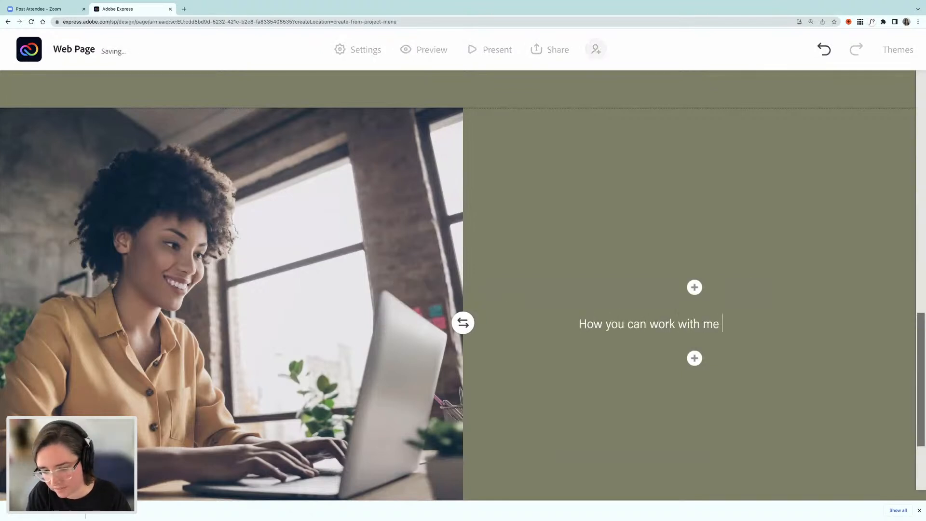
key("super+a")
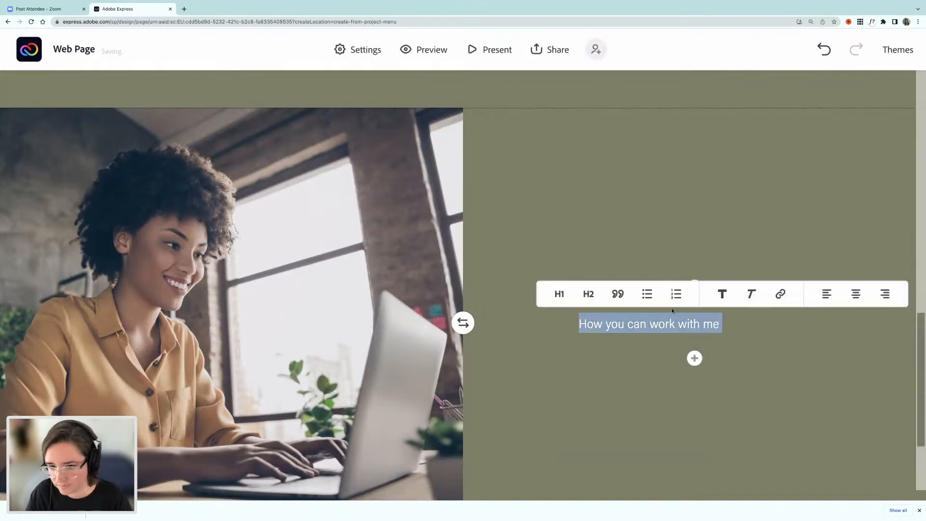
left_click(559, 294)
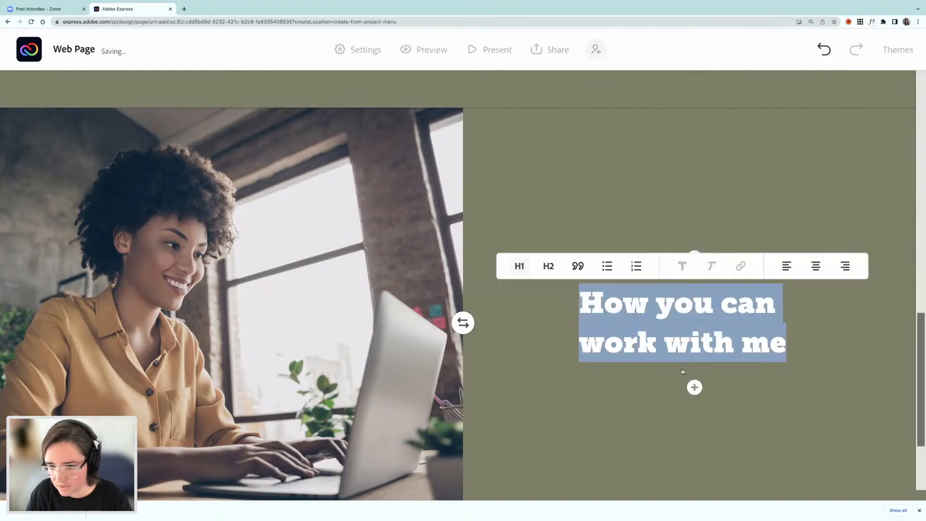
Step: Start a bulleted list below the "How you can work with me" heading with the item "Branding Design"
left_click(694, 387)
left_click(671, 345)
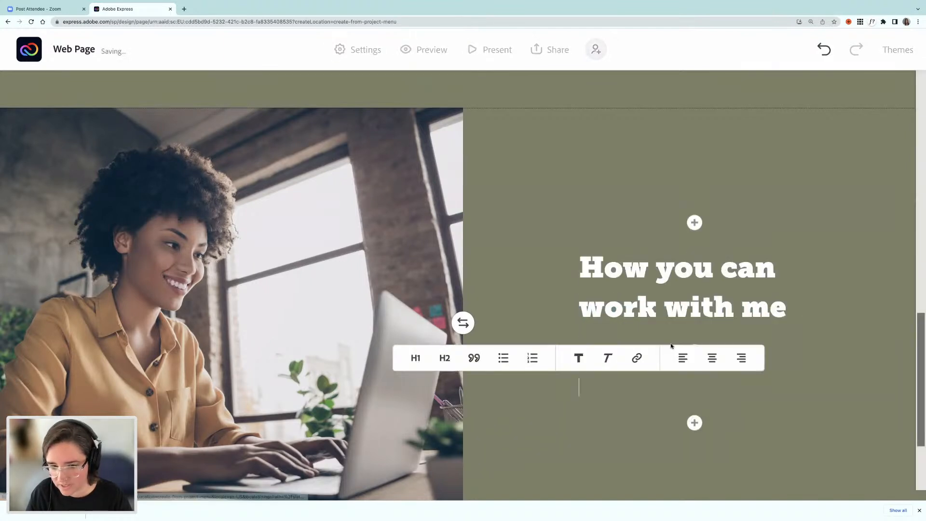
left_click(503, 358)
type("Branding Deisg")
type("n")
key("BackSpace")
key("BackSpace")
key("BackSpace")
key("BackSpace")
type("sign")
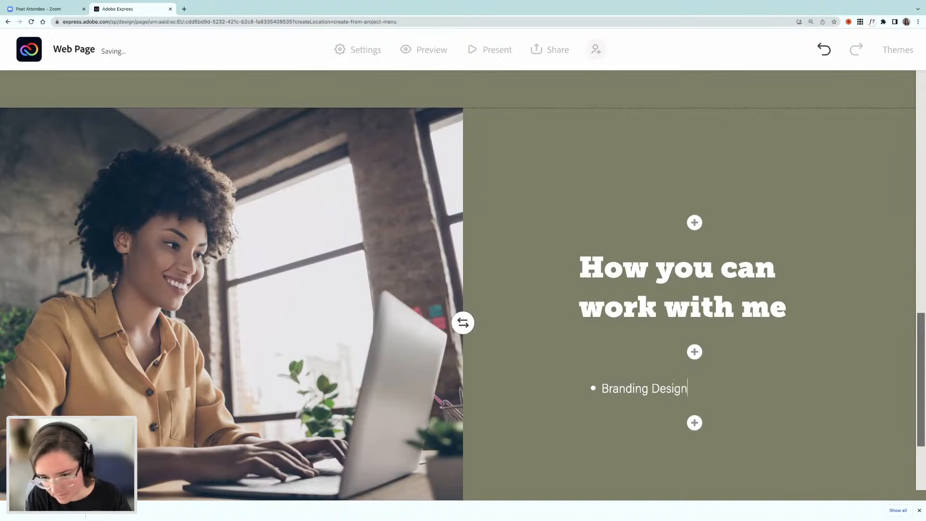
Step: Add the bullet items "GIF Design" and "Website Design" below "Branding Design"
key("Return")
type("GIF")
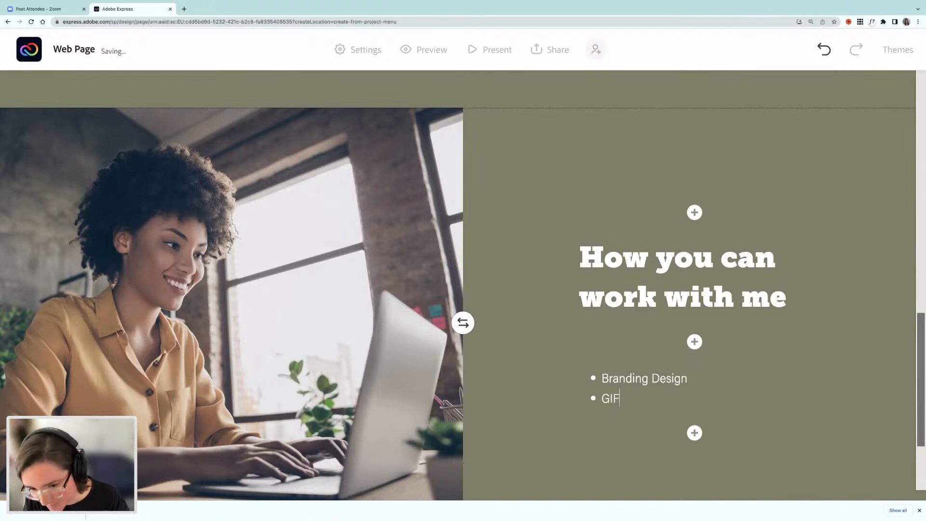
type(" Design")
key("Return")
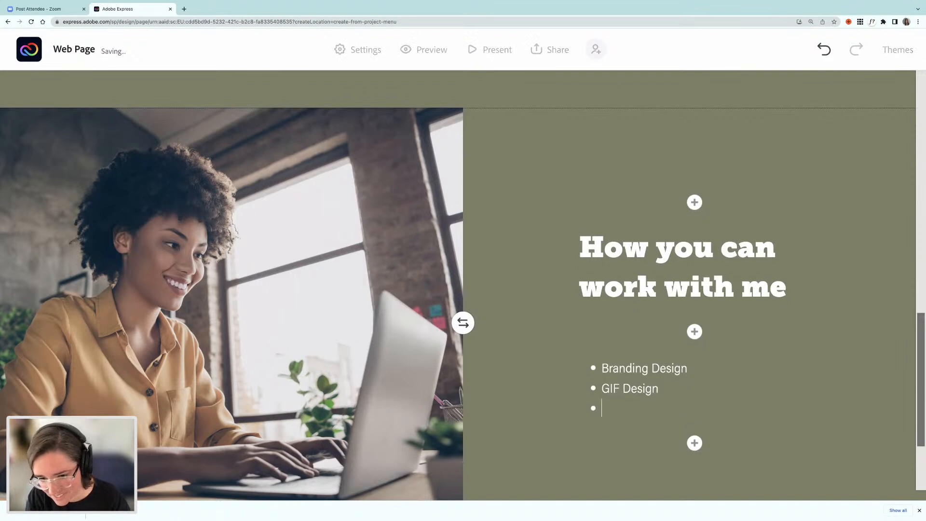
type("Website Design")
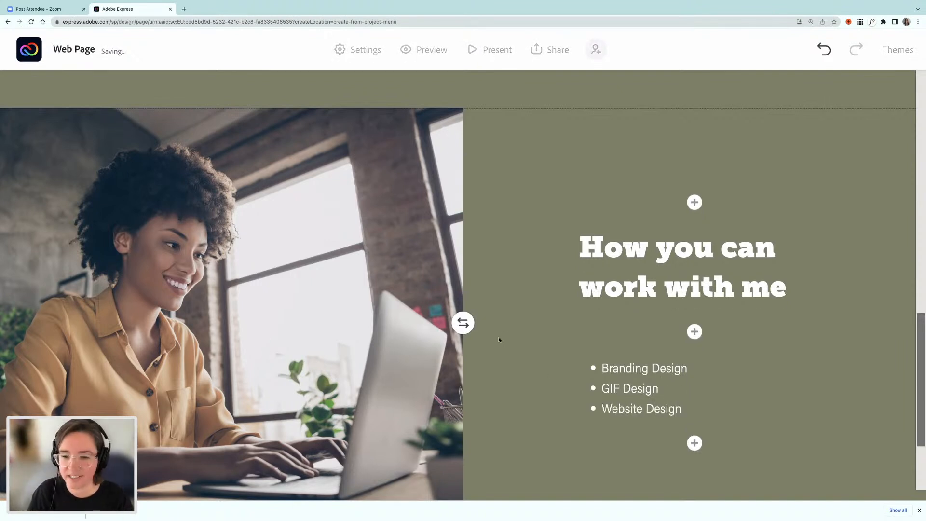
scroll(499, 336, "down", 2)
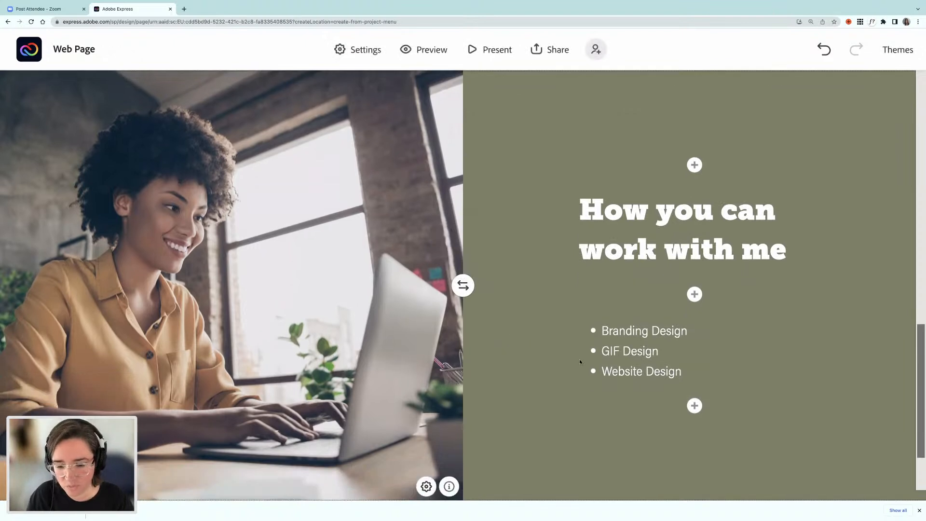
scroll(580, 359, "down", 5)
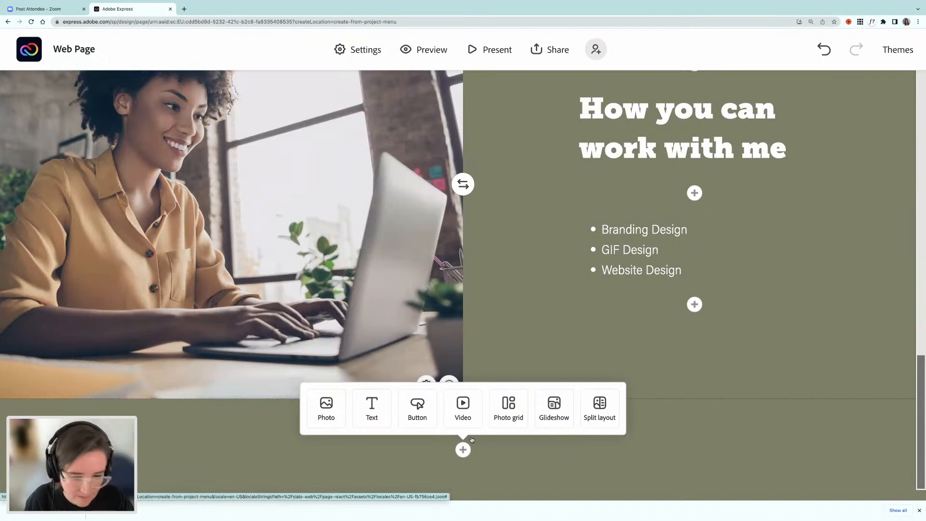
left_click(418, 406)
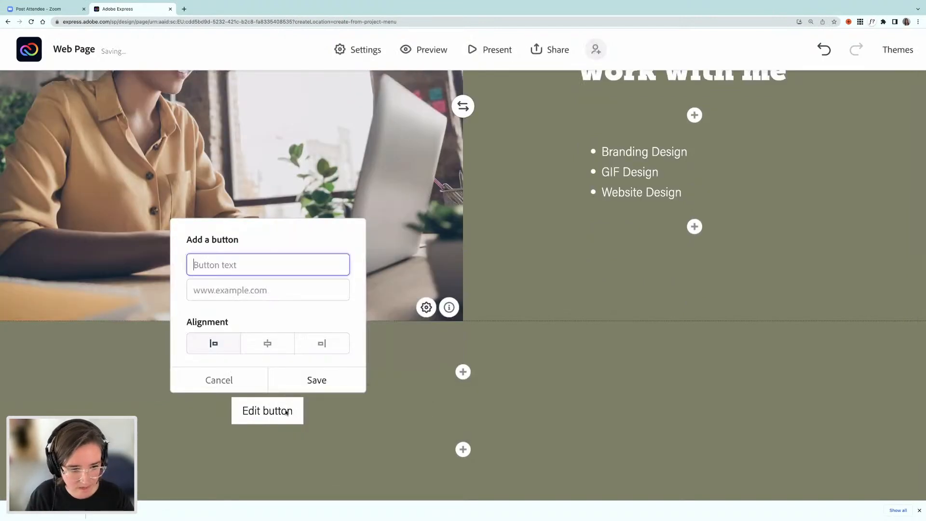
left_click(263, 415)
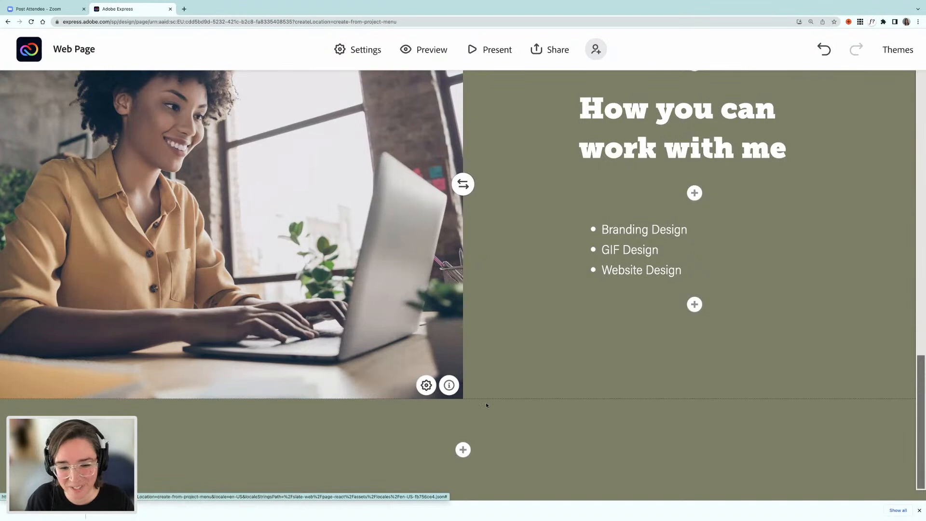
Step: Insert a photo grid below the split layout with two computer stock photos: the laptop on navy and the laptop beside notebooks on a wooden desk
left_click(463, 450)
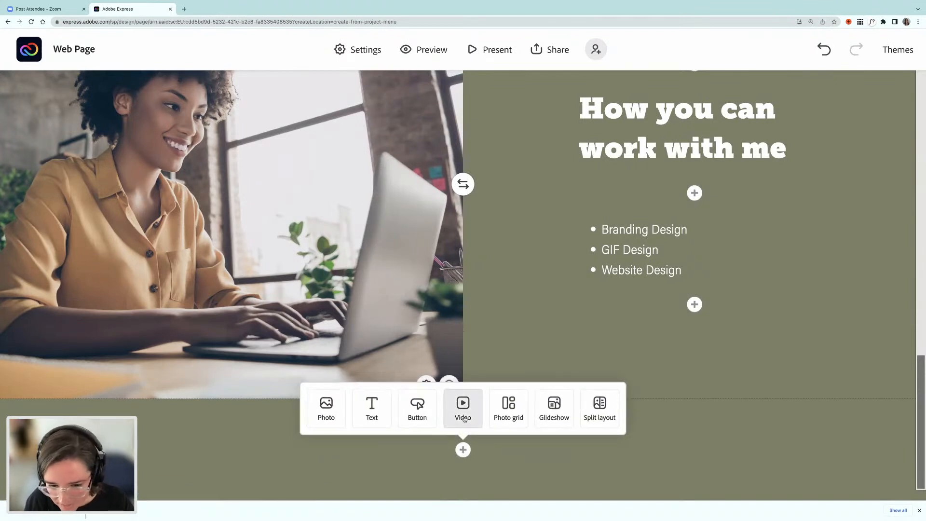
left_click(507, 410)
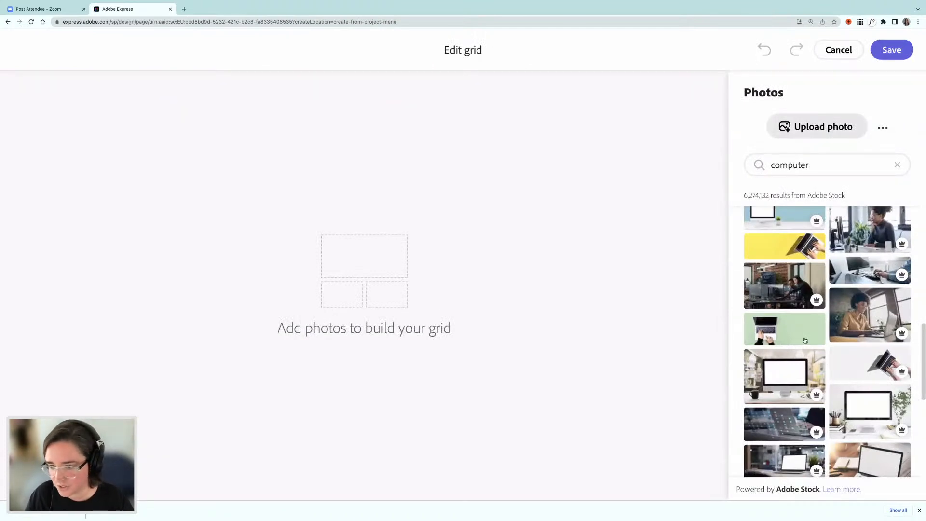
scroll(804, 340, "down", 5)
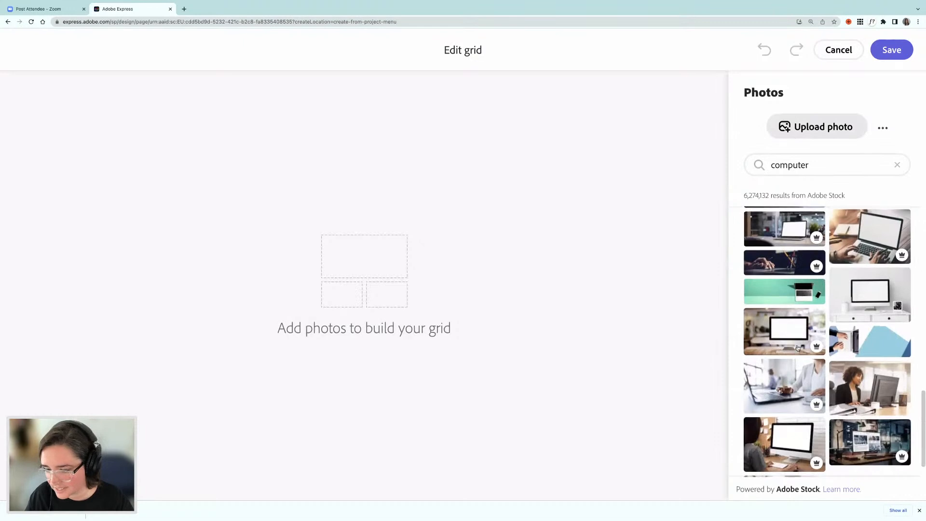
scroll(797, 347, "down", 2)
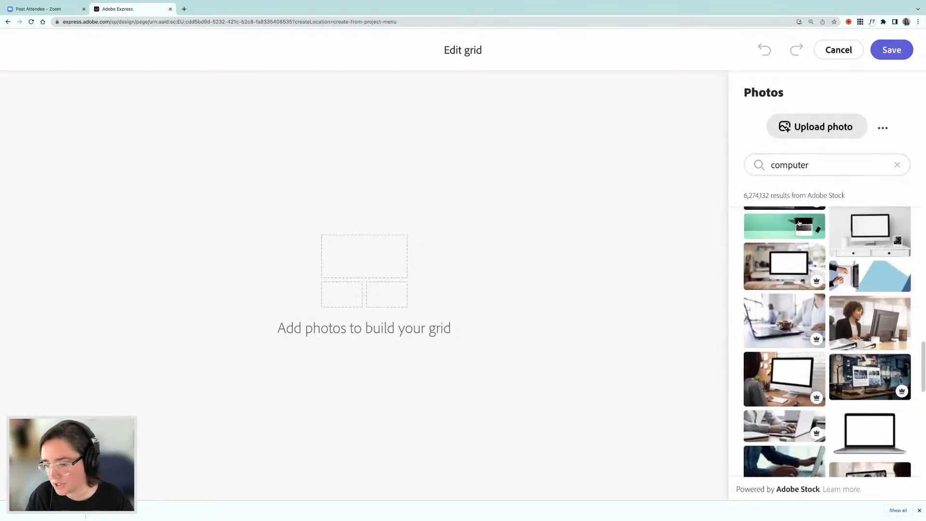
scroll(795, 330, "down", 5)
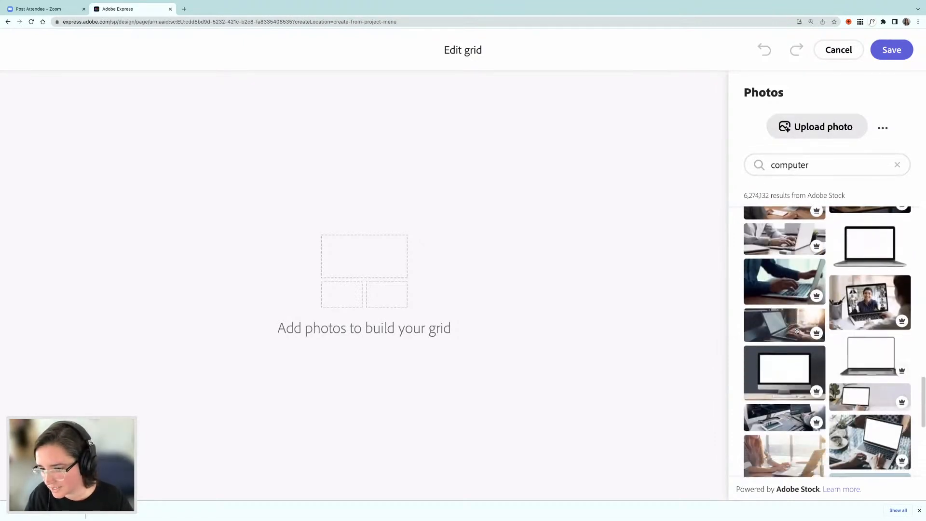
scroll(796, 330, "down", 15)
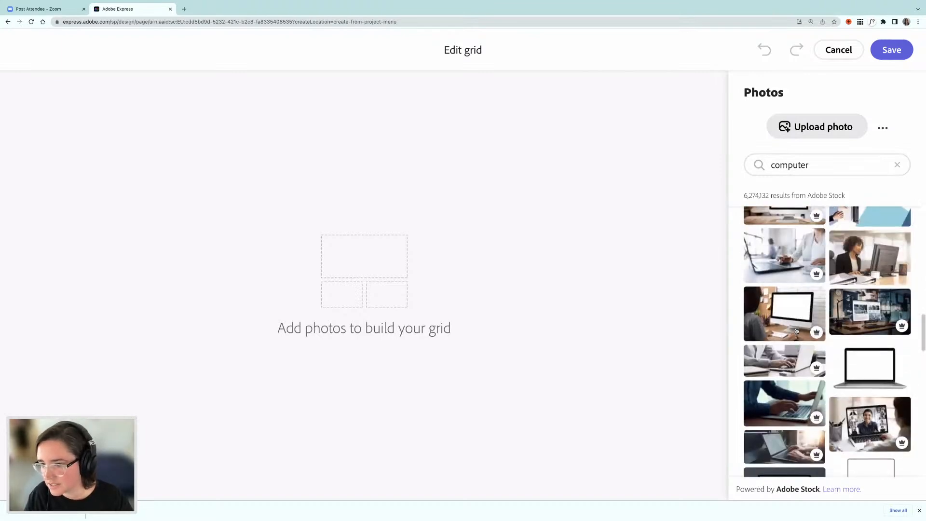
scroll(796, 330, "down", 10)
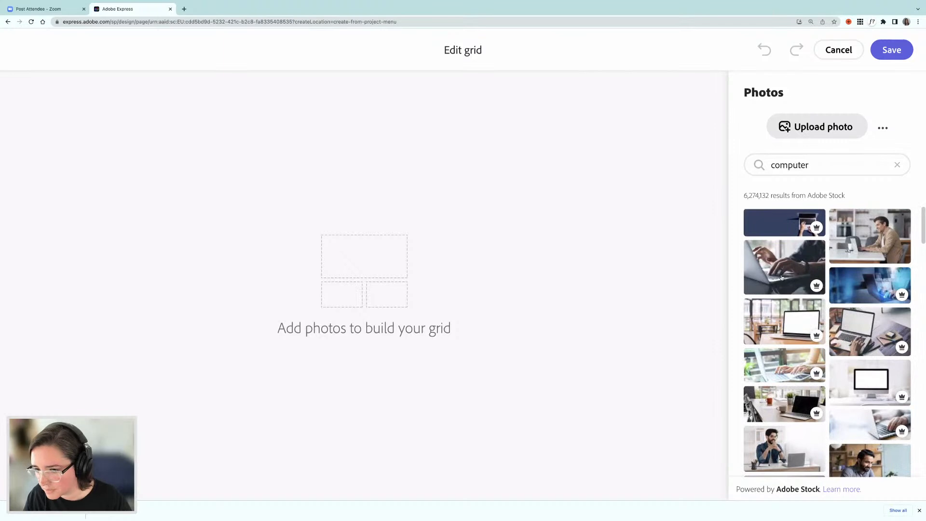
left_click(788, 228)
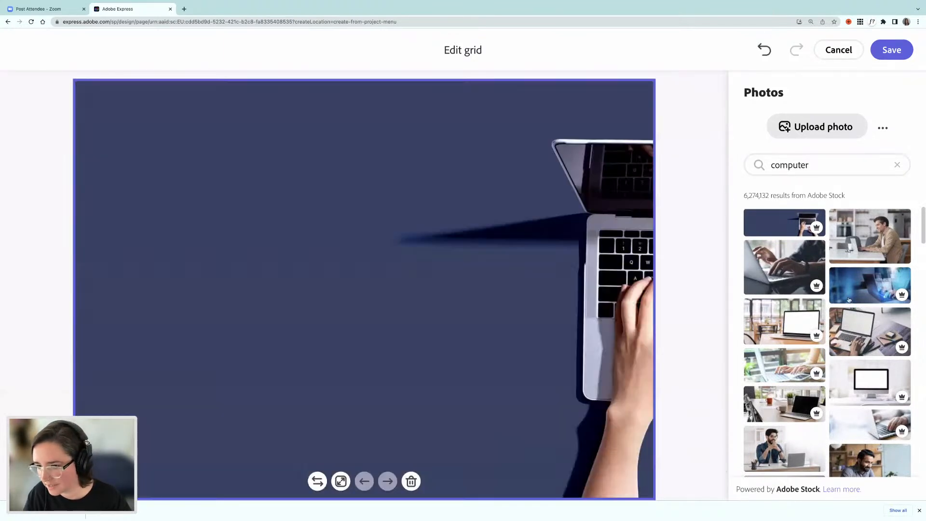
left_click(845, 330)
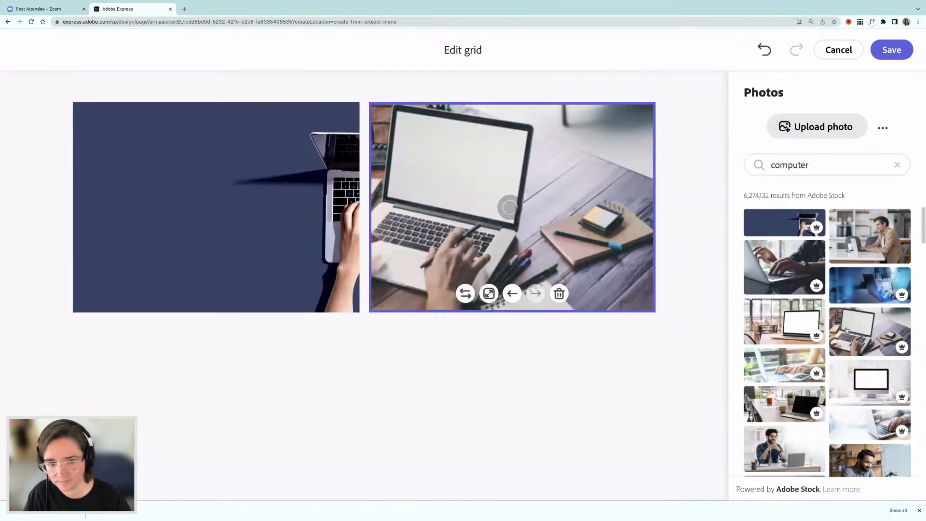
Step: Replace the navy laptop photo in the grid with the stock photo of hands typing on a laptop keyboard
left_click(318, 230)
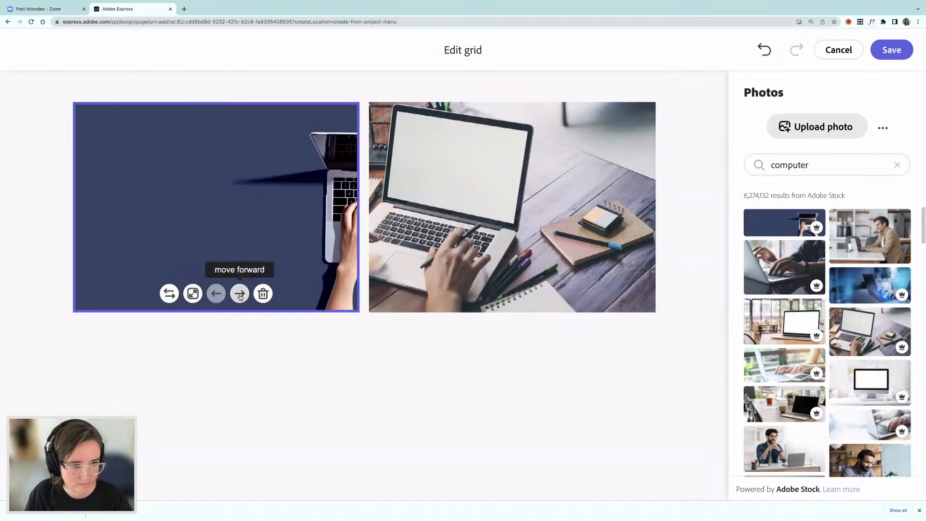
left_click(169, 294)
scroll(815, 321, "down", 5)
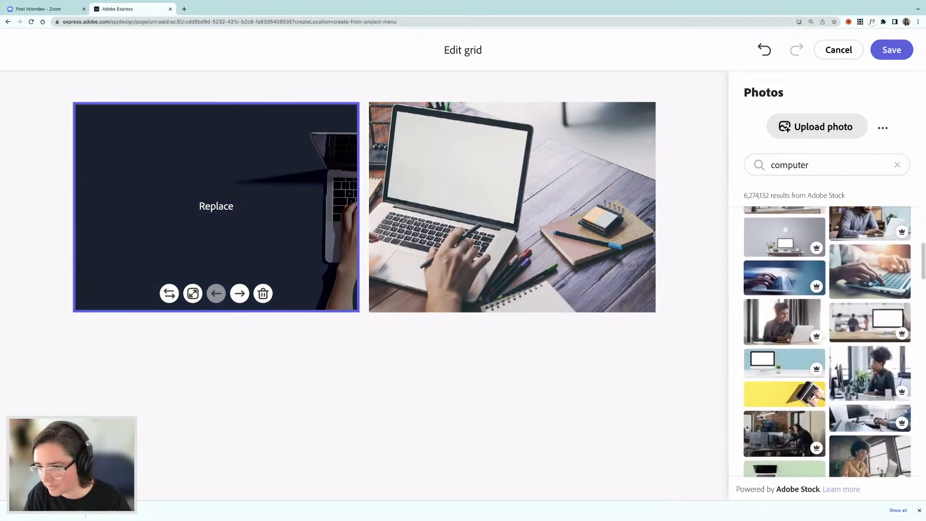
left_click(872, 283)
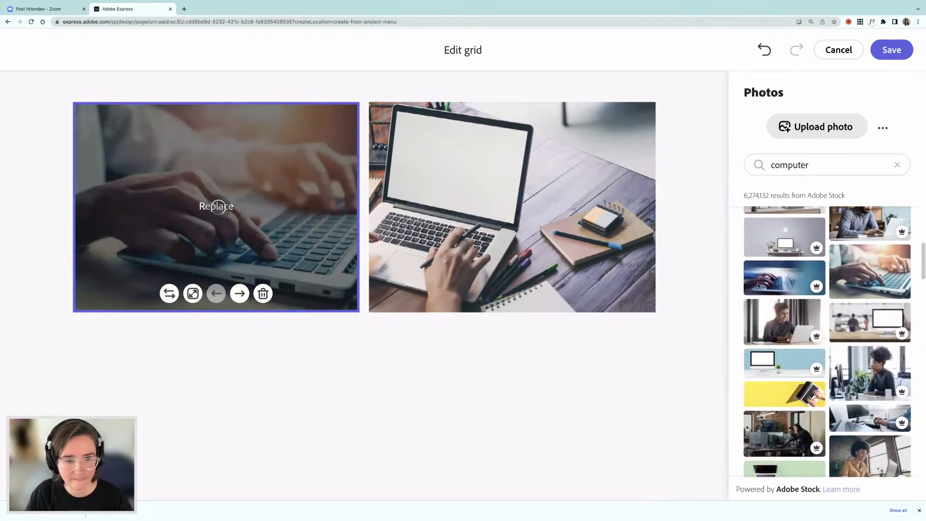
Step: Search the stock photos for "office" and replace the grid's first photo with the laptop and white mug on a white desk
scroll(802, 356, "down", 2)
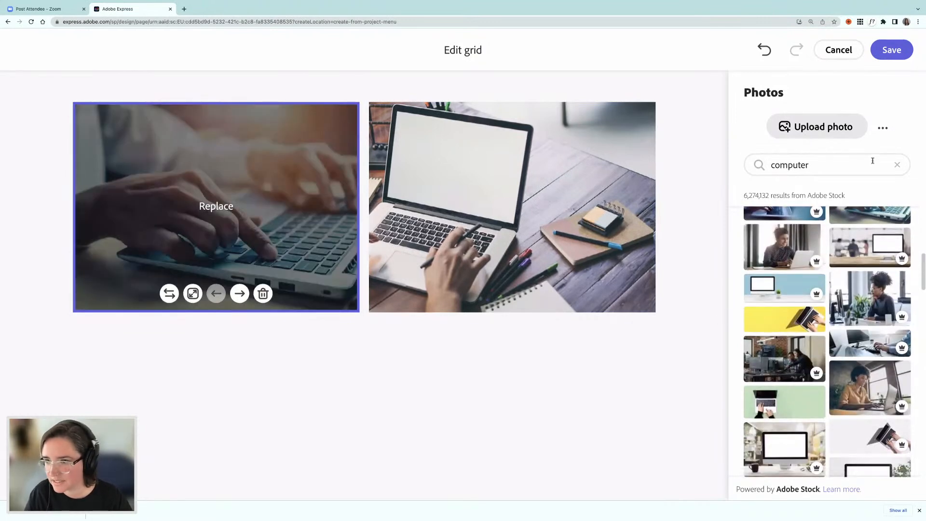
left_click(897, 165)
left_click(815, 164)
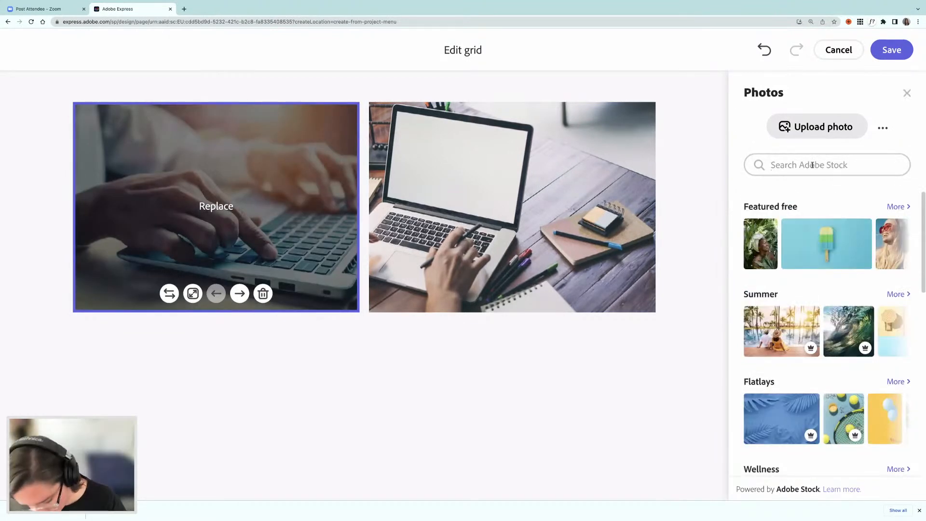
type("office")
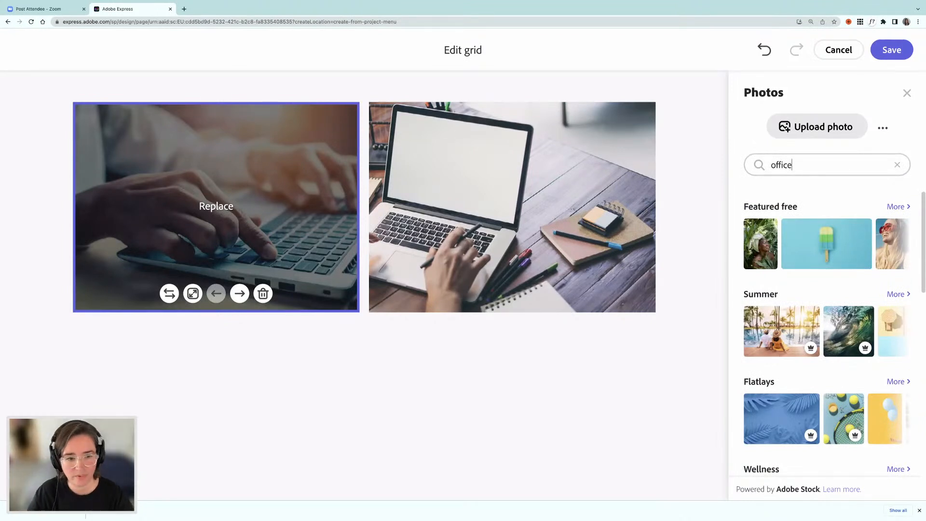
key("Return")
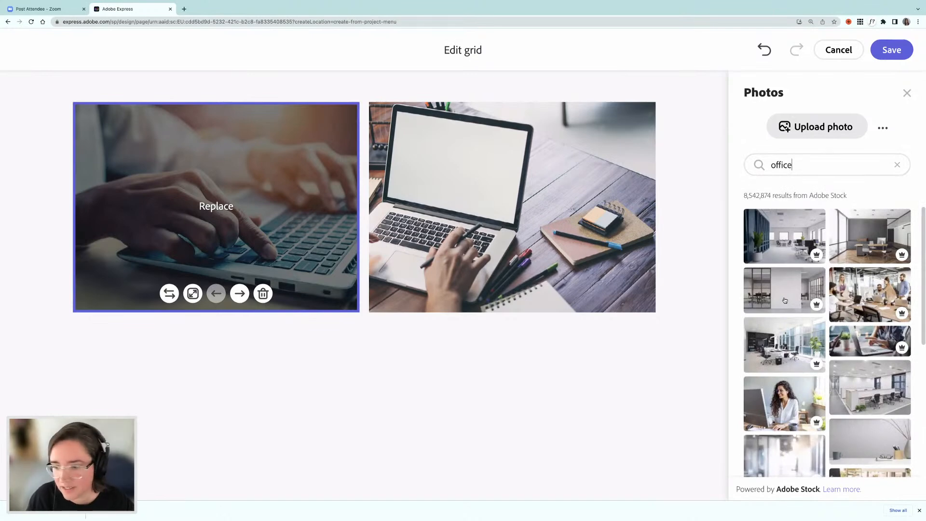
scroll(785, 300, "down", 6)
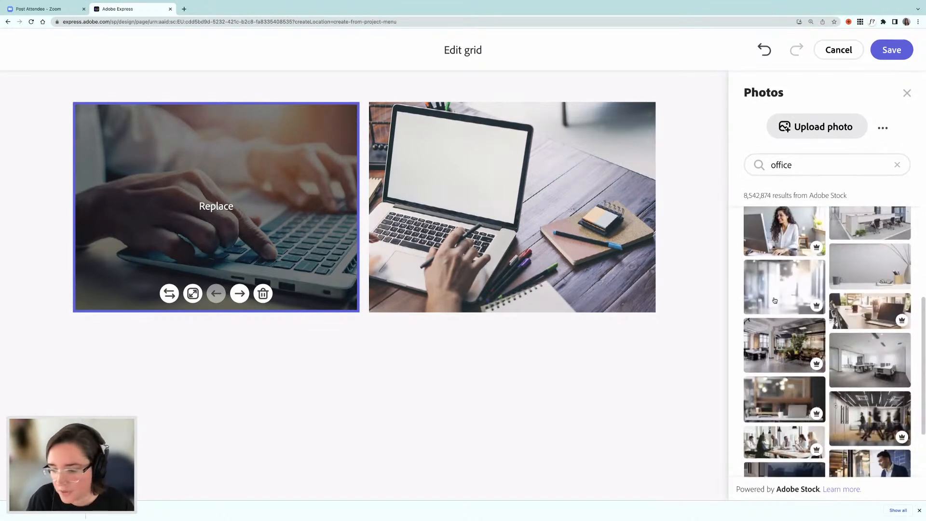
scroll(775, 300, "down", 3)
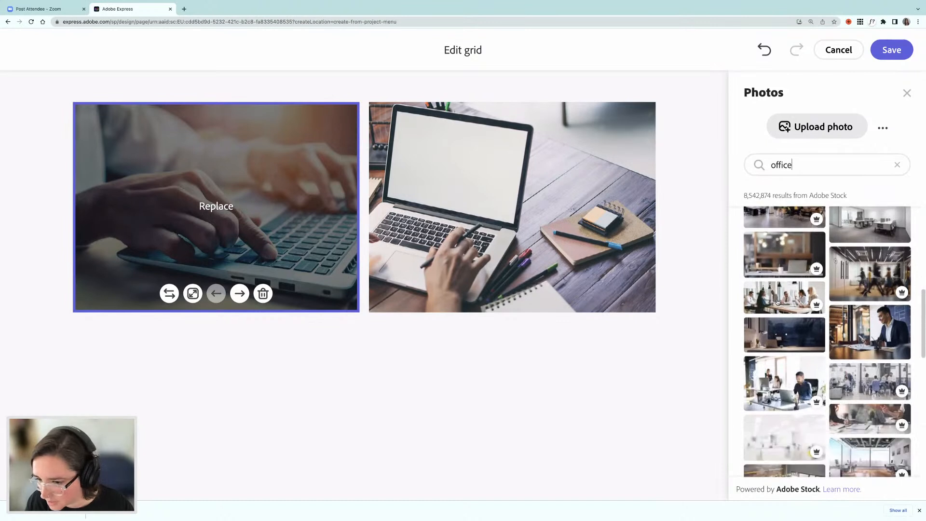
scroll(777, 301, "down", 2)
scroll(777, 301, "down", 3)
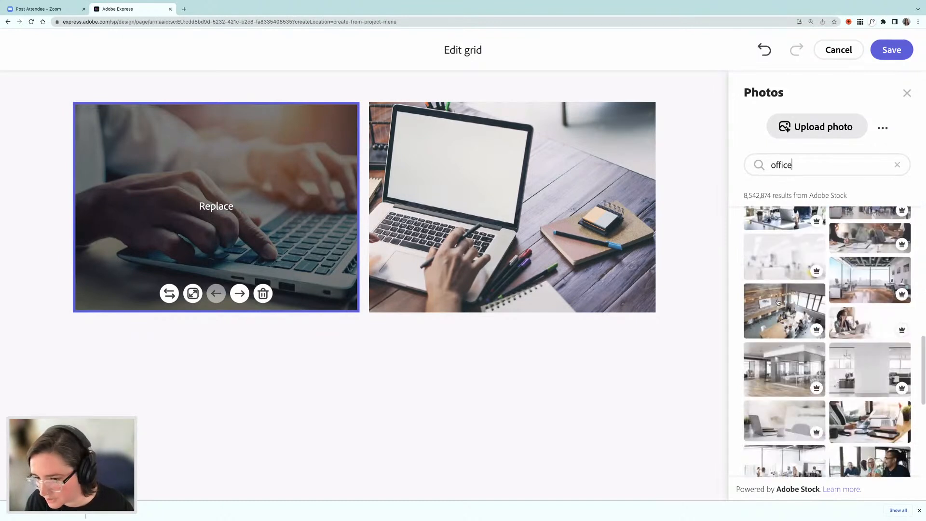
scroll(777, 302, "down", 2)
scroll(781, 324, "down", 2)
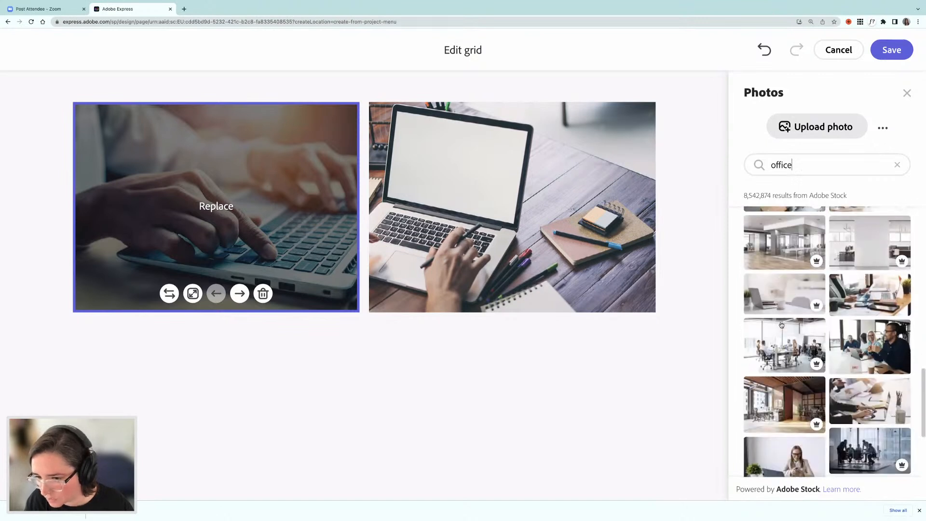
left_click(779, 269)
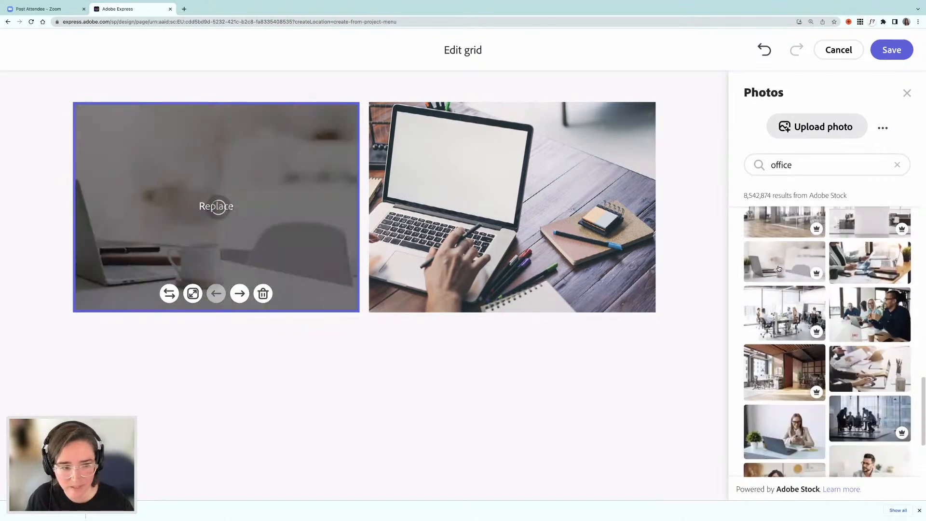
left_click(504, 343)
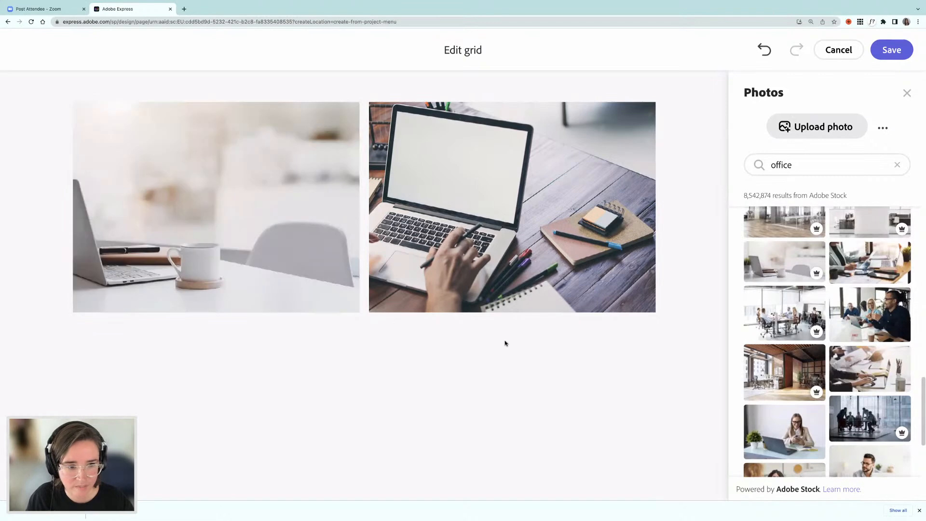
Step: Add the office stock photo of a man in a denim shirt holding a laptop as the grid's third picture
scroll(808, 379, "down", 5)
scroll(802, 379, "down", 8)
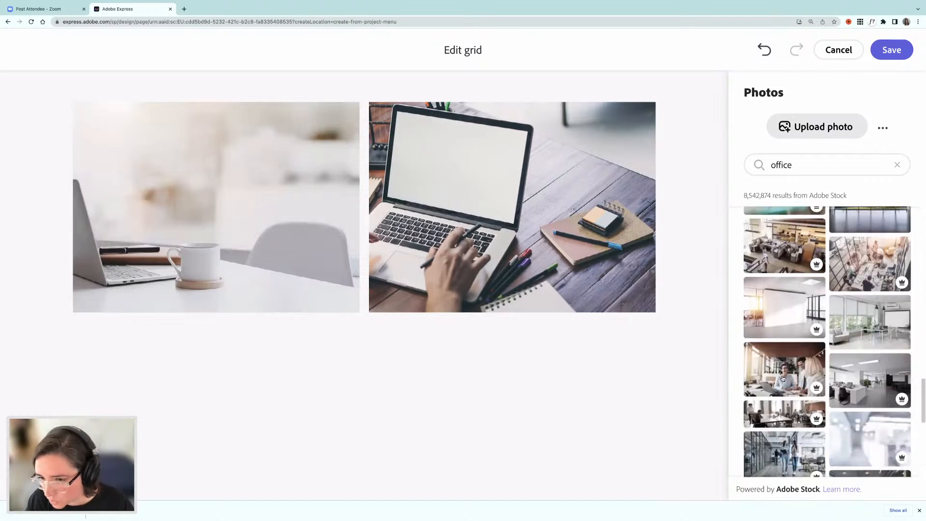
scroll(782, 378, "down", 2)
scroll(782, 378, "down", 3)
scroll(782, 378, "down", 6)
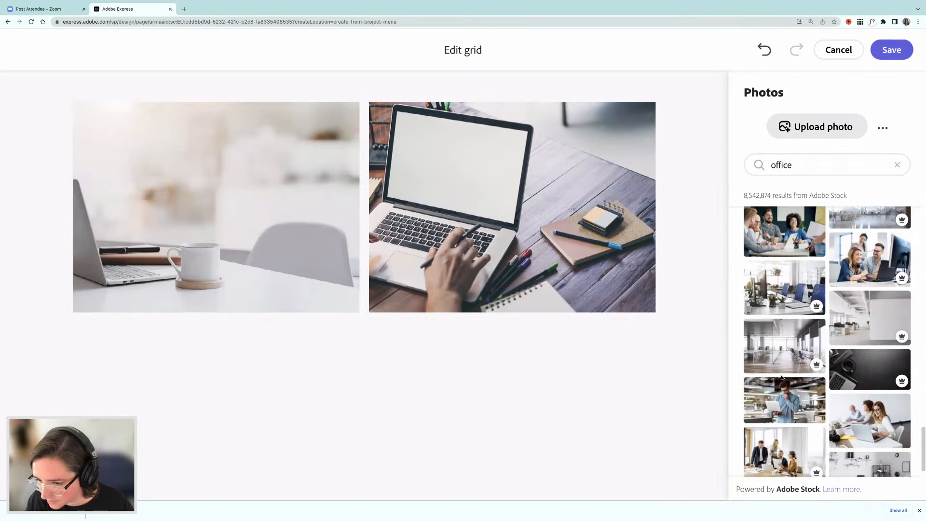
left_click(782, 379)
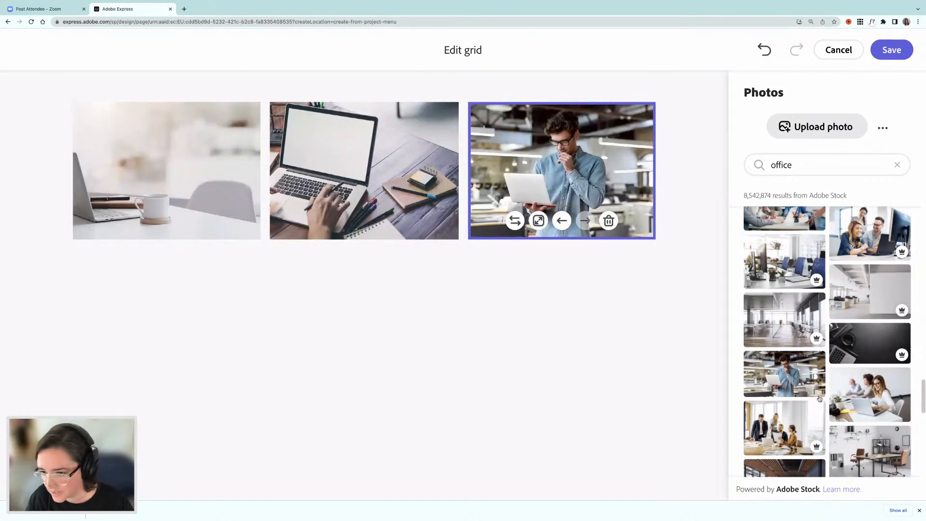
scroll(793, 399, "down", 3)
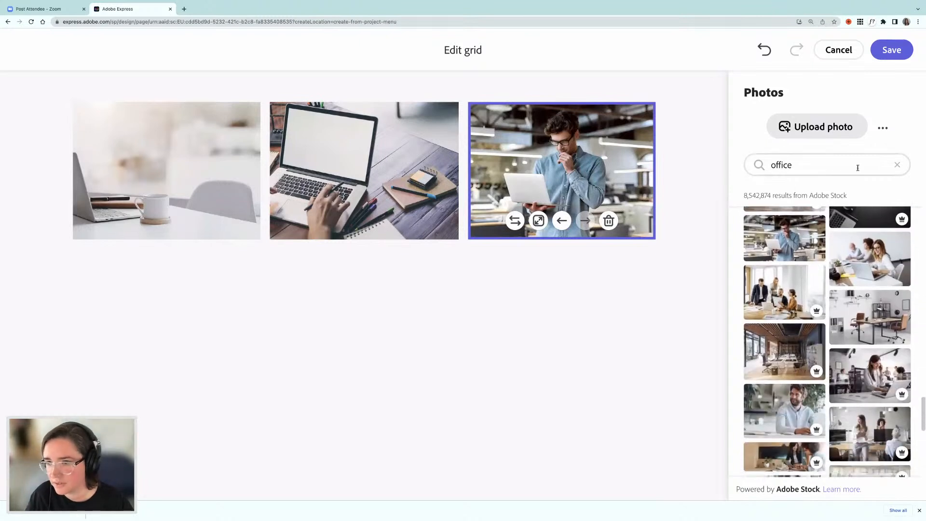
Step: Search the stock photos for "stationery" and add the pink office supplies on a yellow background as the grid's fourth picture
left_click(897, 165)
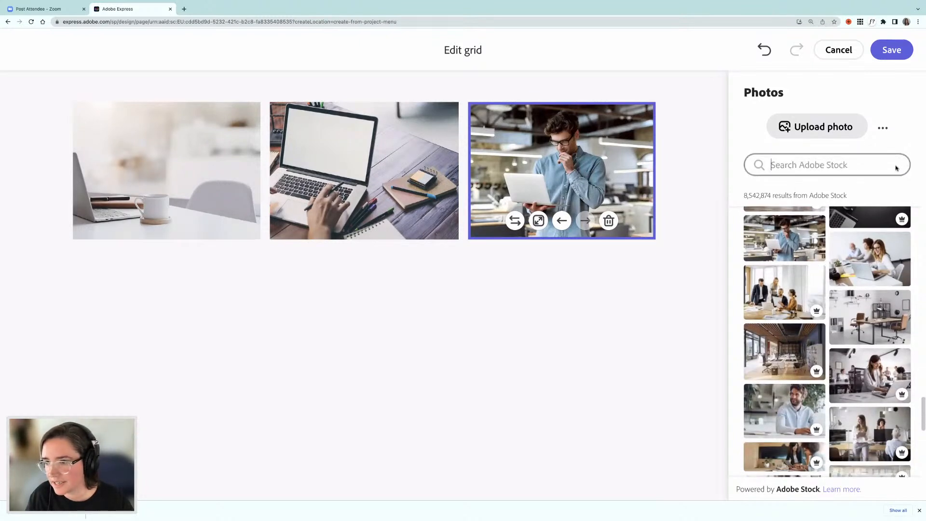
left_click(829, 169)
type("st")
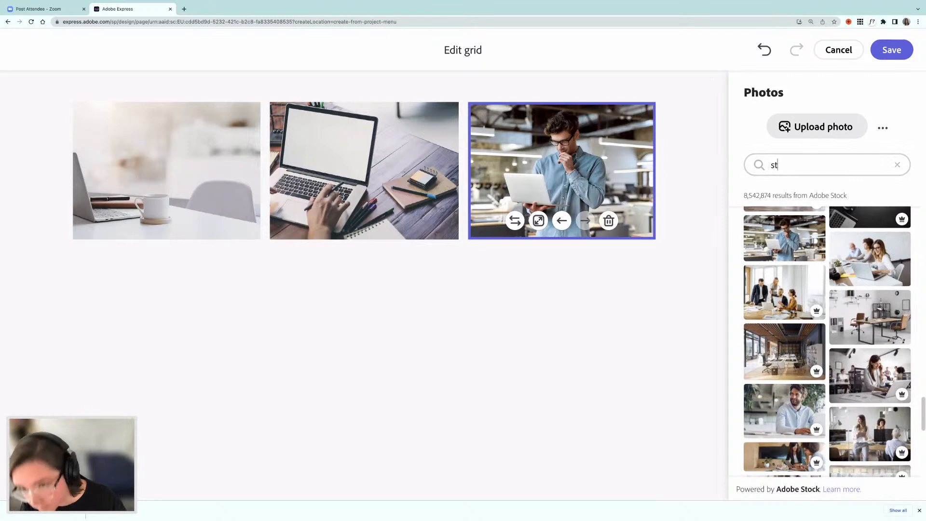
type("atio")
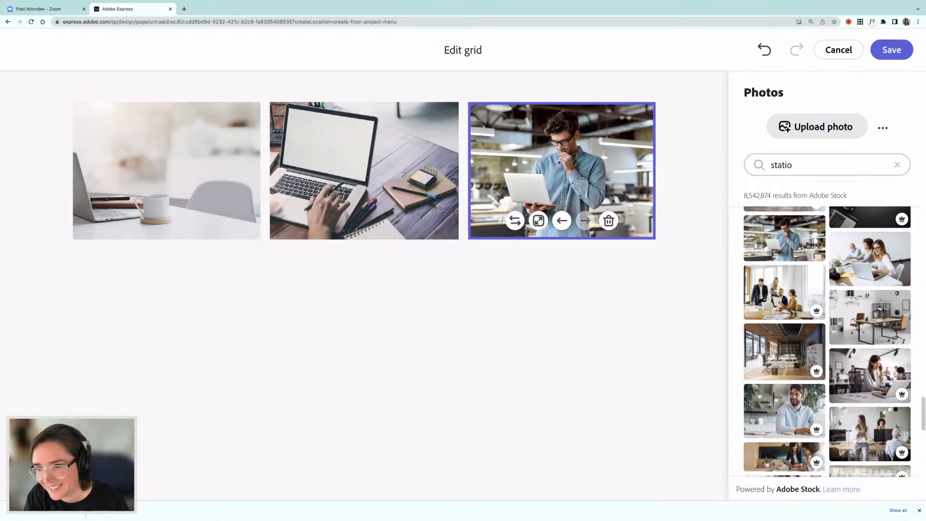
type("nnery")
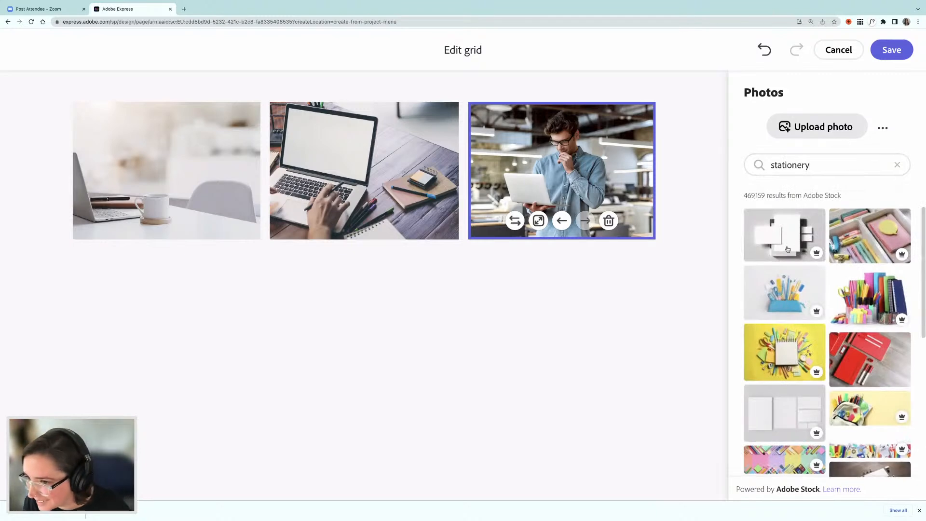
scroll(788, 249, "down", 5)
scroll(787, 249, "down", 3)
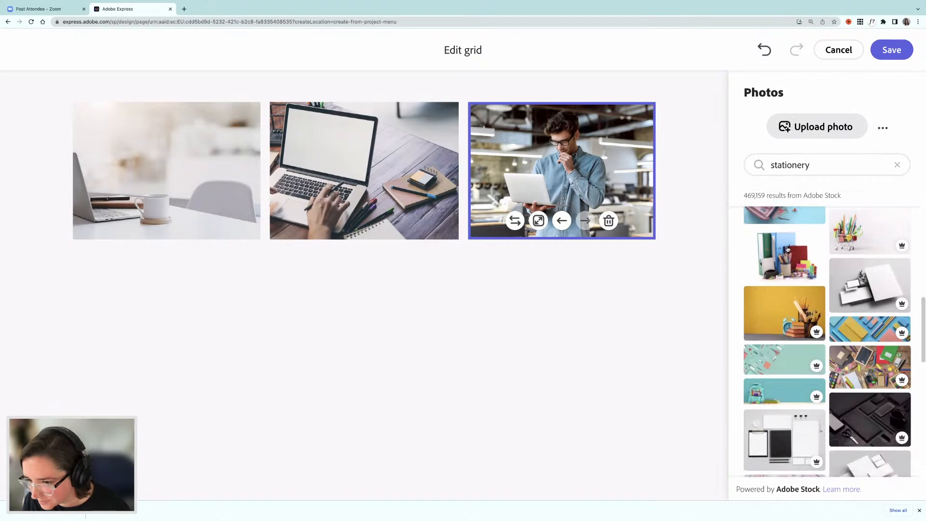
scroll(788, 248, "down", 2)
scroll(787, 265, "down", 4)
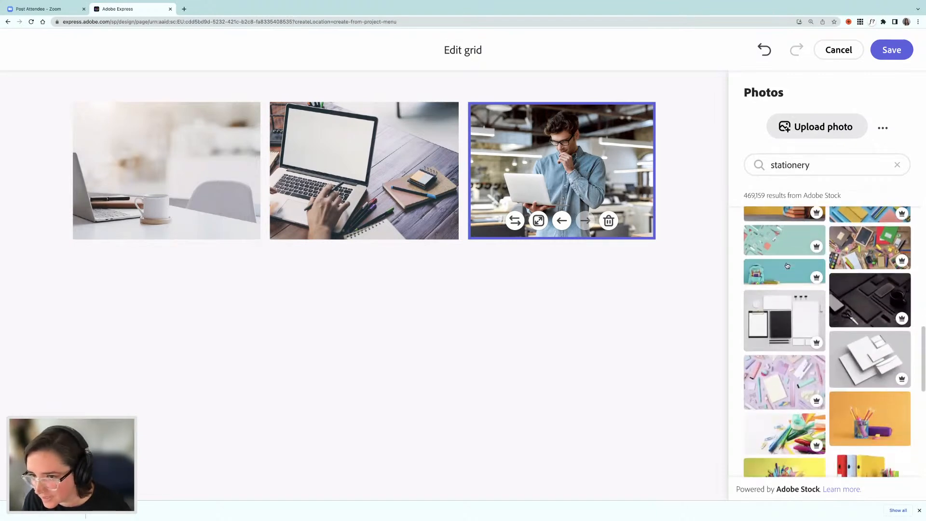
scroll(787, 265, "down", 1)
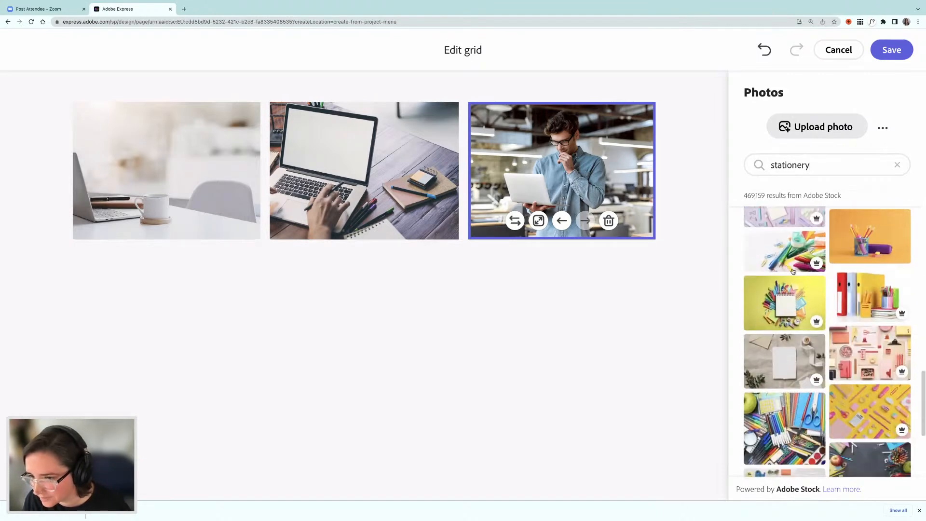
scroll(798, 278, "down", 3)
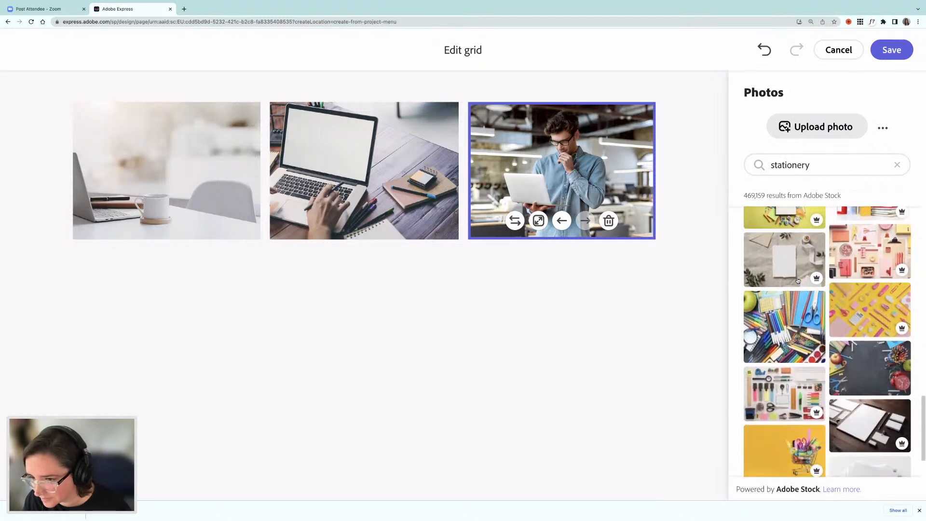
left_click(857, 290)
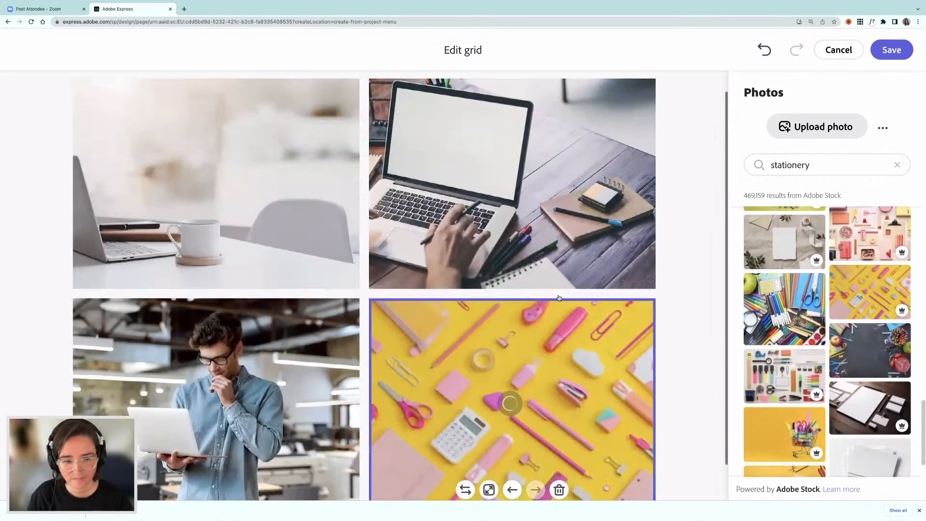
Step: Add the stationery photo of colourful art supplies with an abacus on white as the grid's fifth picture and save the grid
scroll(774, 326, "down", 4)
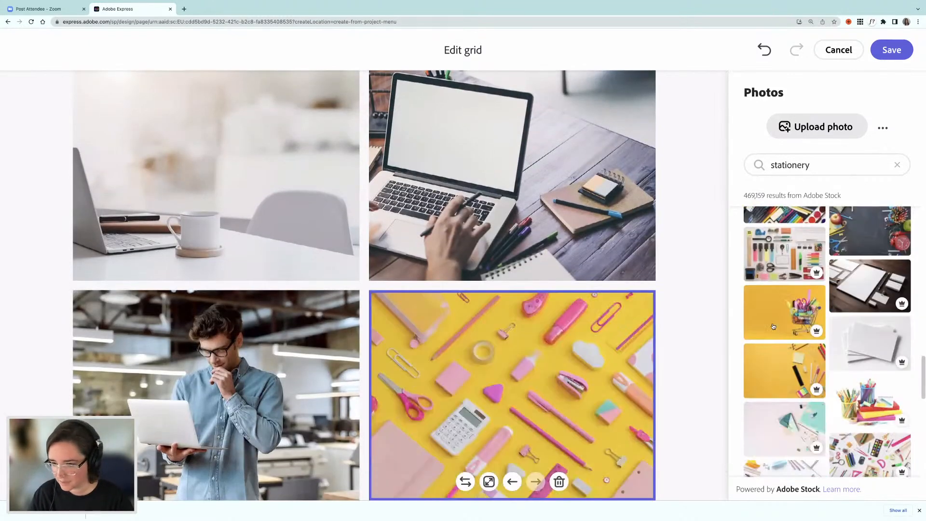
scroll(773, 327, "down", 2)
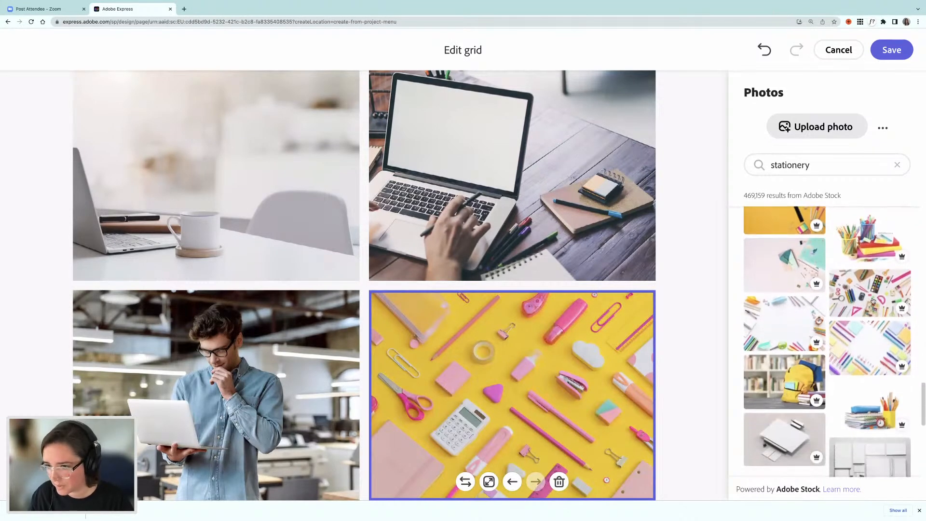
left_click(872, 301)
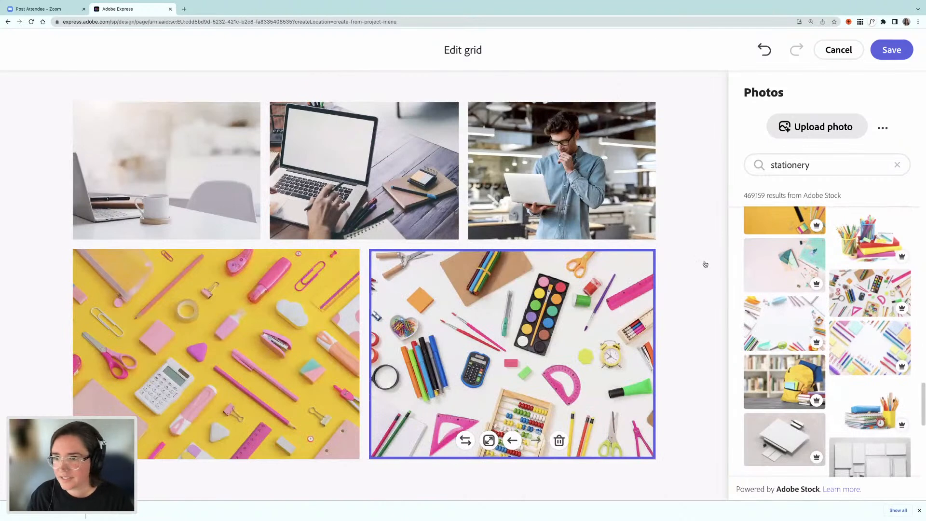
left_click(692, 165)
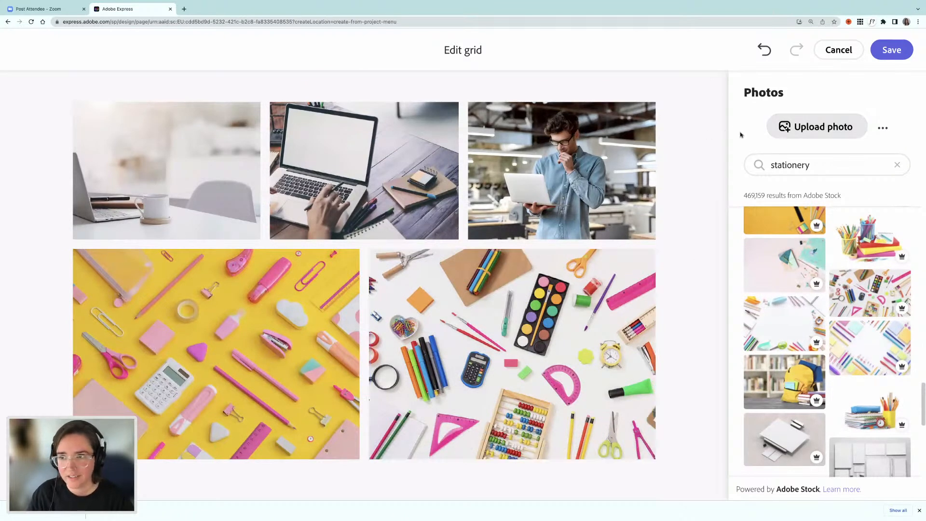
left_click(892, 50)
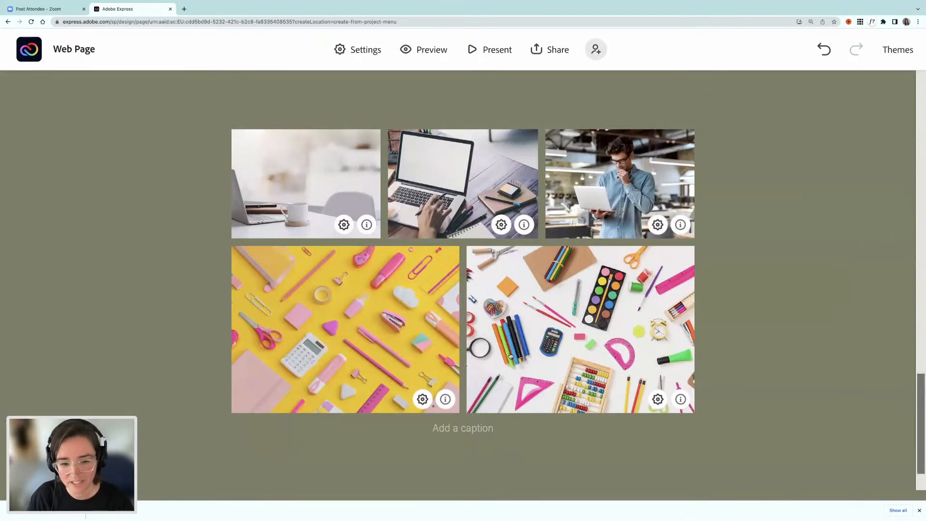
Step: Examine the alt text option and the source and licence details of the grid's first photo
left_click(345, 225)
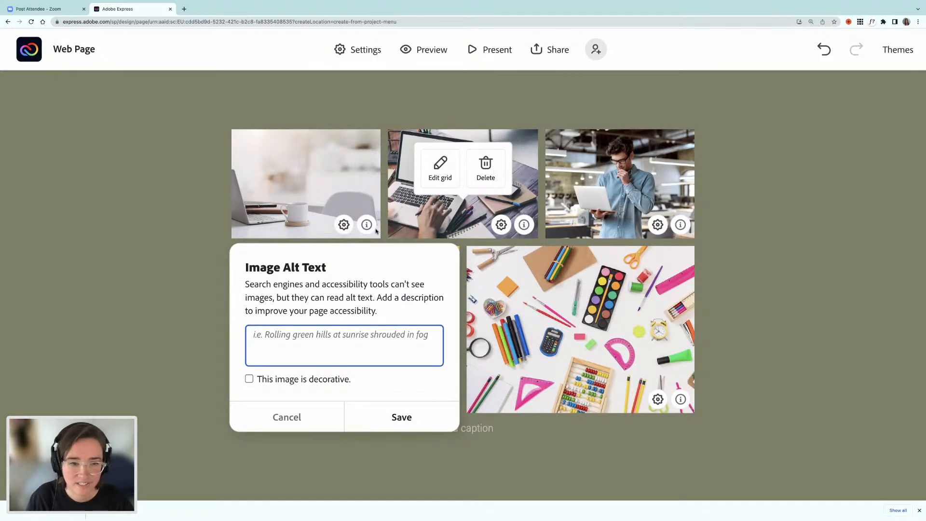
left_click(214, 249)
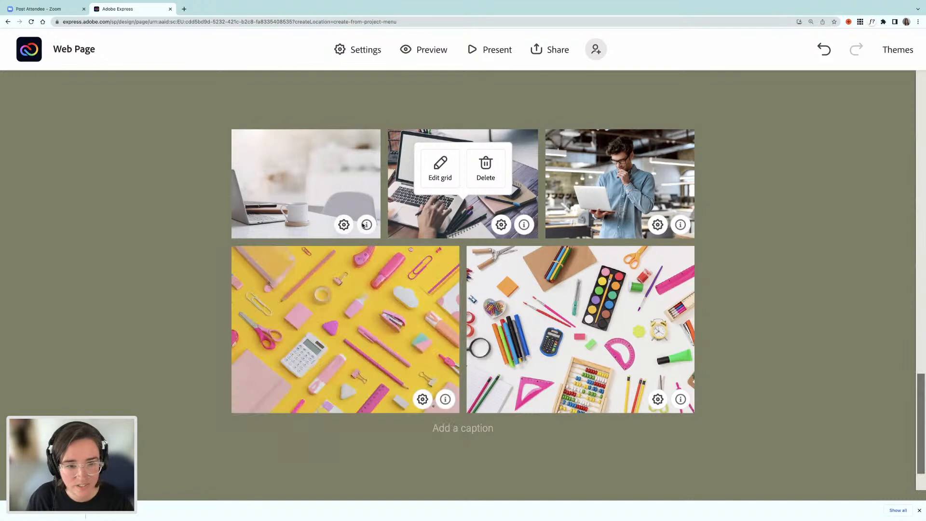
left_click(366, 225)
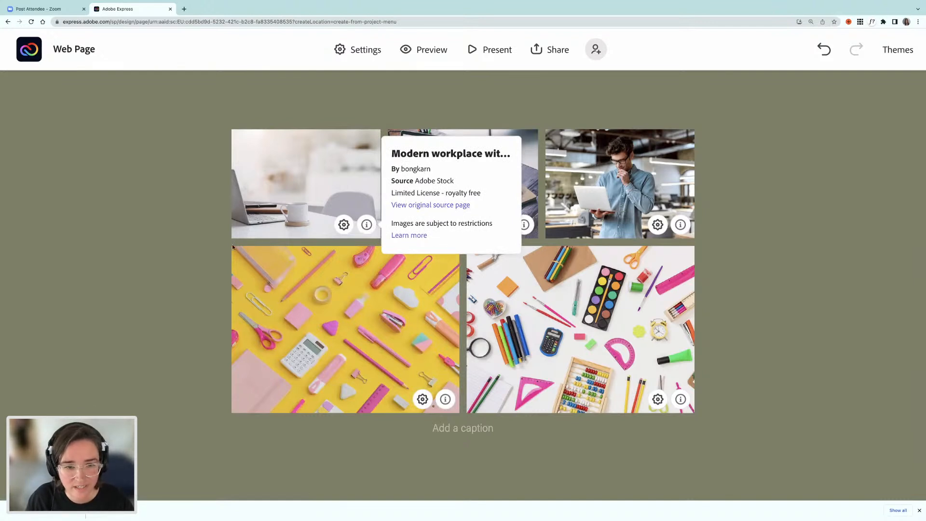
left_click(209, 249)
Step: Insert a glideshow below the photo grid with the stock photo of tied pastel notebooks on pink as its first background
scroll(208, 249, "down", 3)
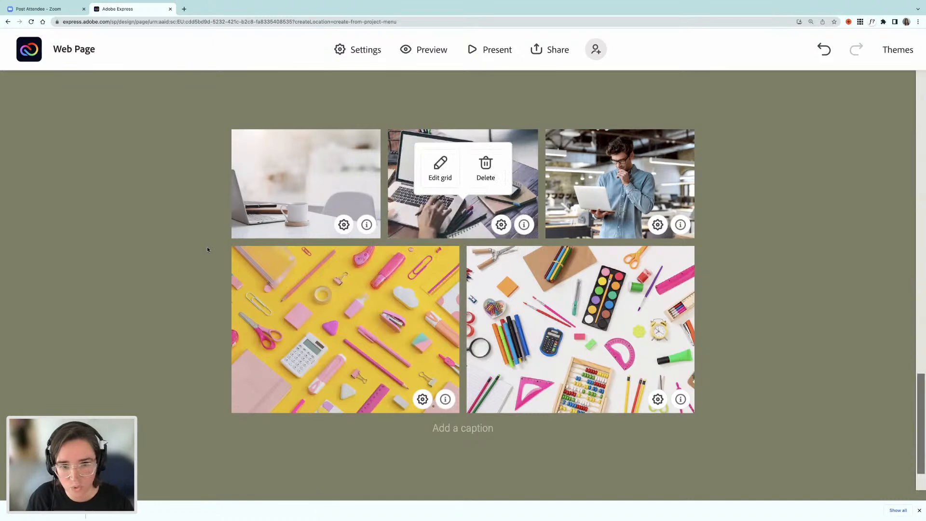
scroll(207, 249, "up", 10)
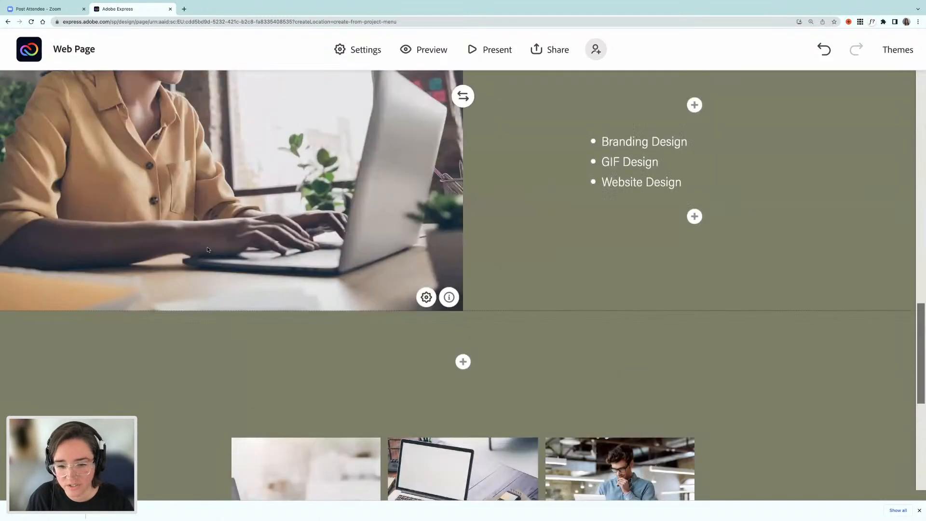
scroll(217, 248, "down", 10)
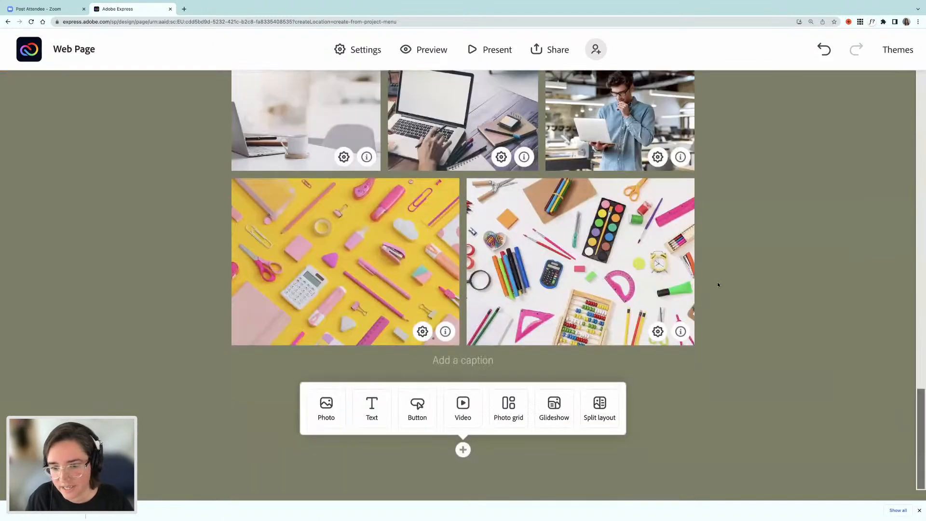
scroll(717, 284, "up", 6)
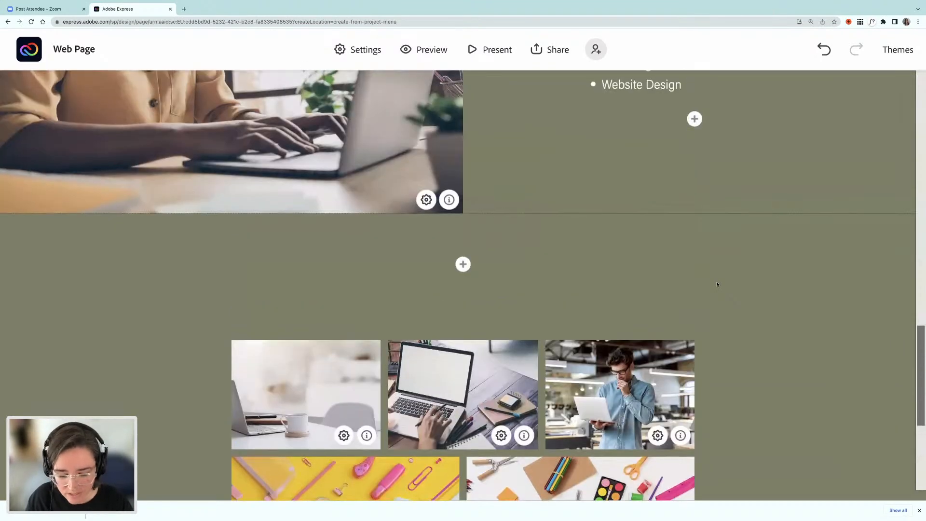
scroll(717, 284, "up", 1)
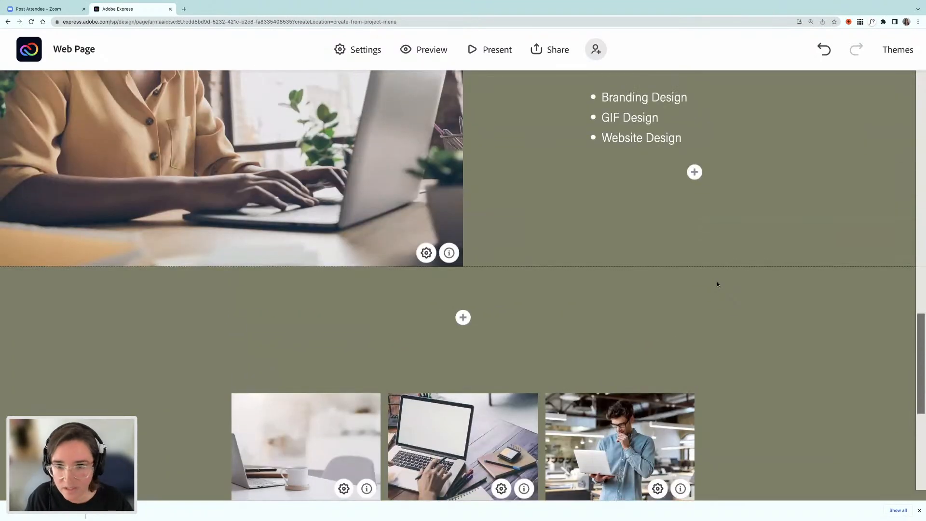
scroll(717, 285, "up", 2)
scroll(596, 356, "down", 9)
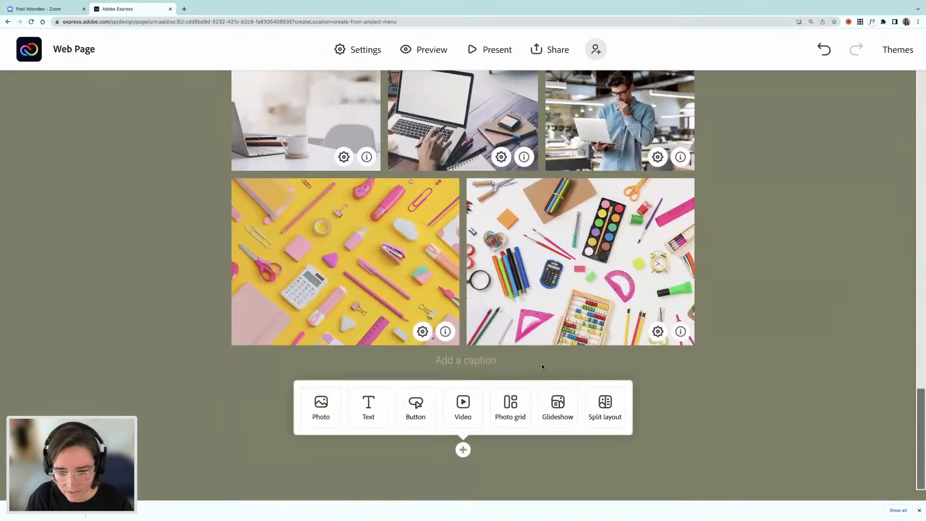
left_click(552, 407)
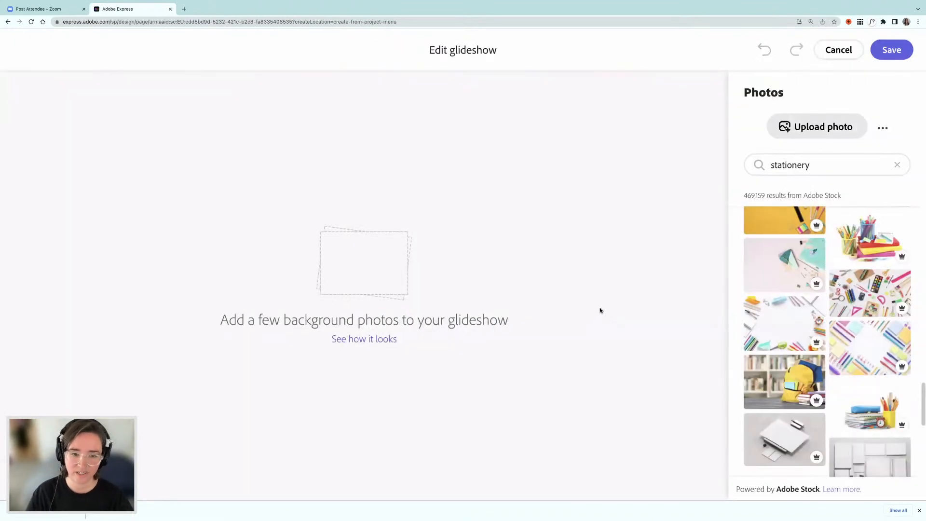
scroll(774, 304, "down", 1)
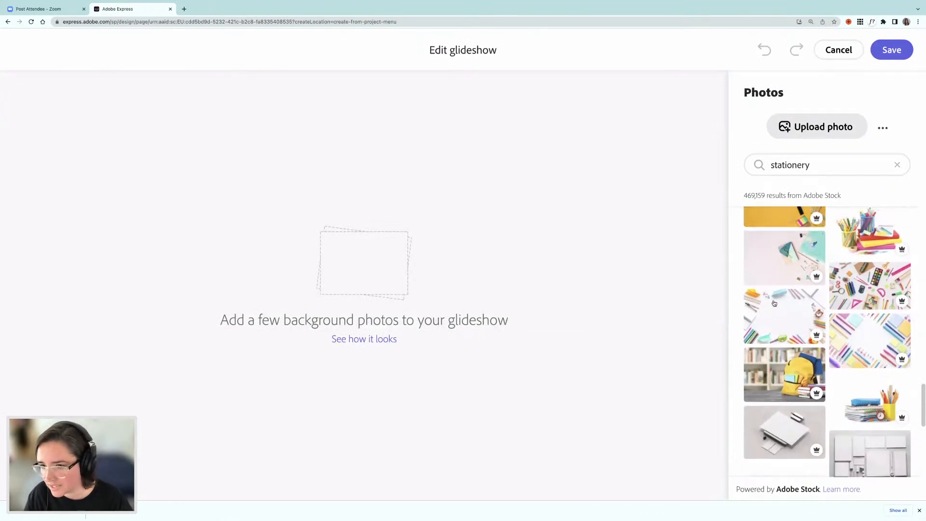
left_click(774, 260)
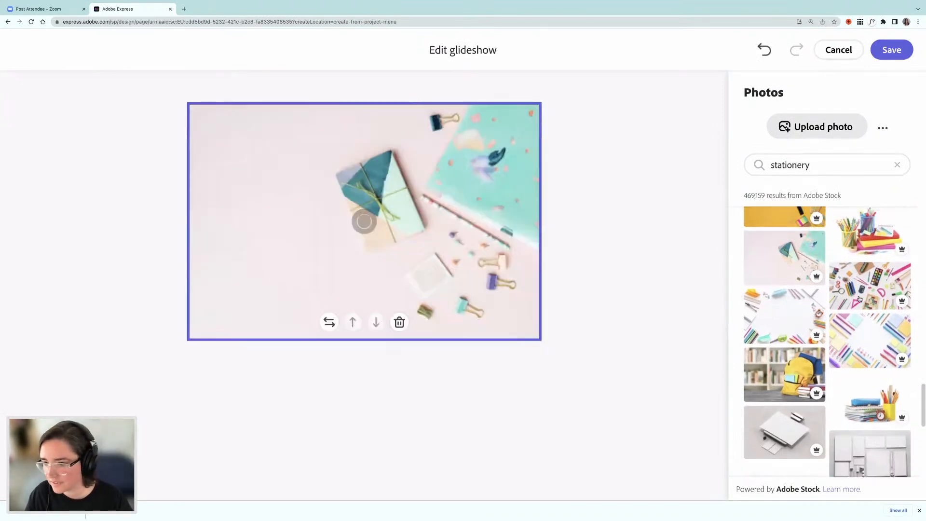
Step: Add the lilac stationery flat lay and the wooden desk with blue binder clips and pencils as further glideshow backgrounds
scroll(859, 331, "down", 4)
scroll(859, 331, "down", 1)
left_click(787, 360)
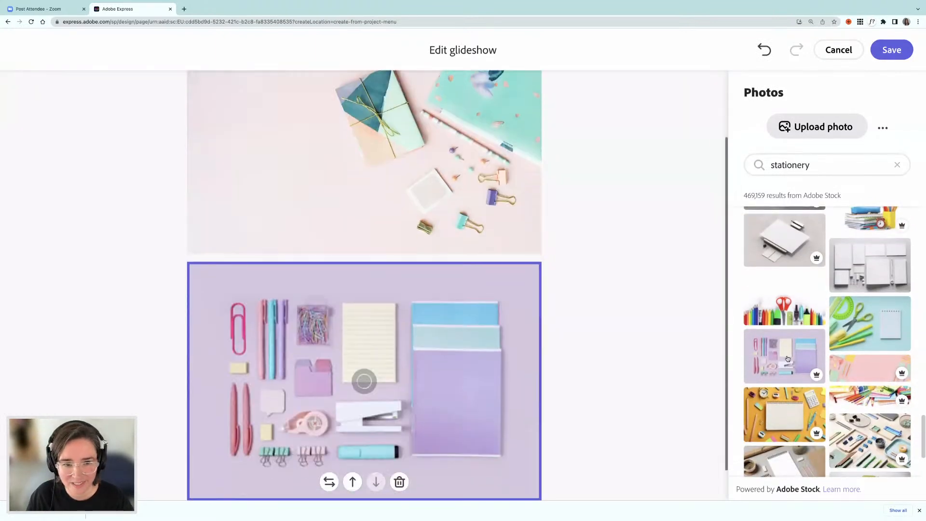
scroll(864, 372, "down", 2)
left_click(870, 371)
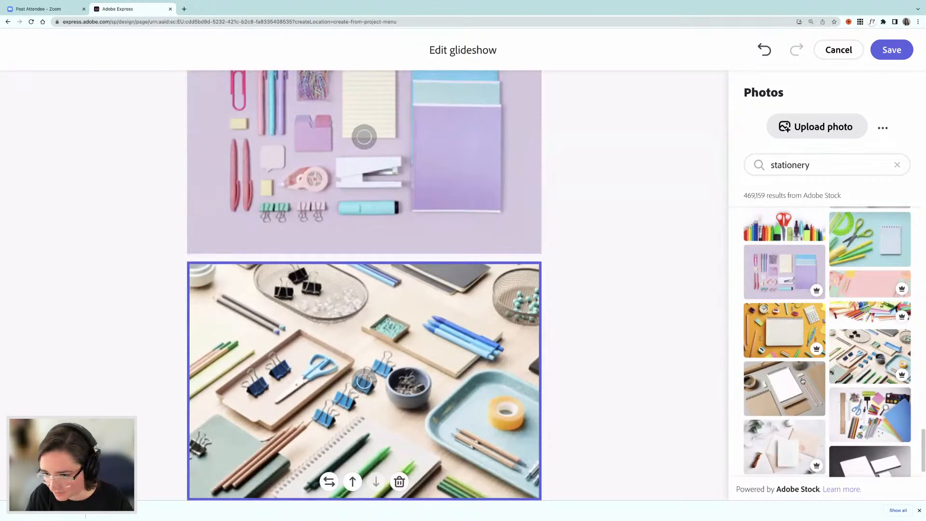
Step: Add the stock photo with the "GROWTH" letter blocks and stapler as the fourth glideshow background and save the glideshow
scroll(802, 381, "down", 4)
scroll(802, 381, "down", 4)
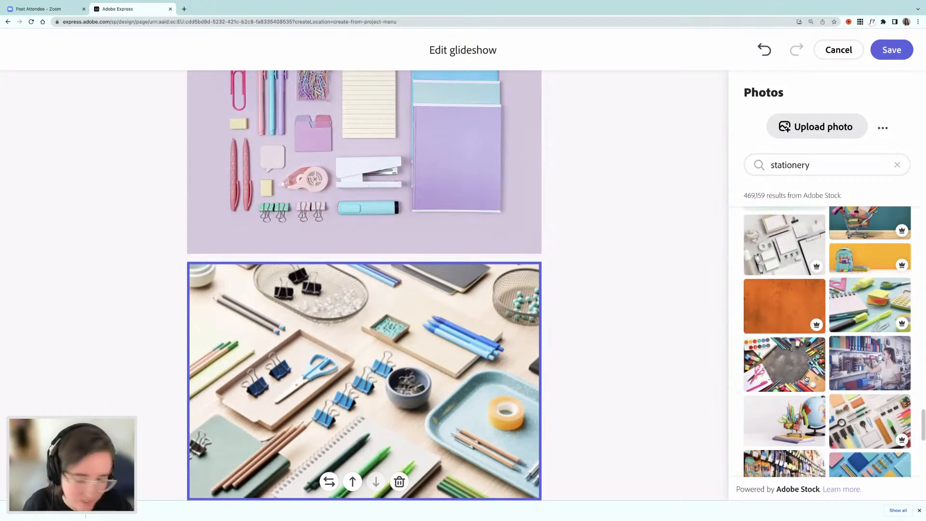
scroll(807, 379, "down", 3)
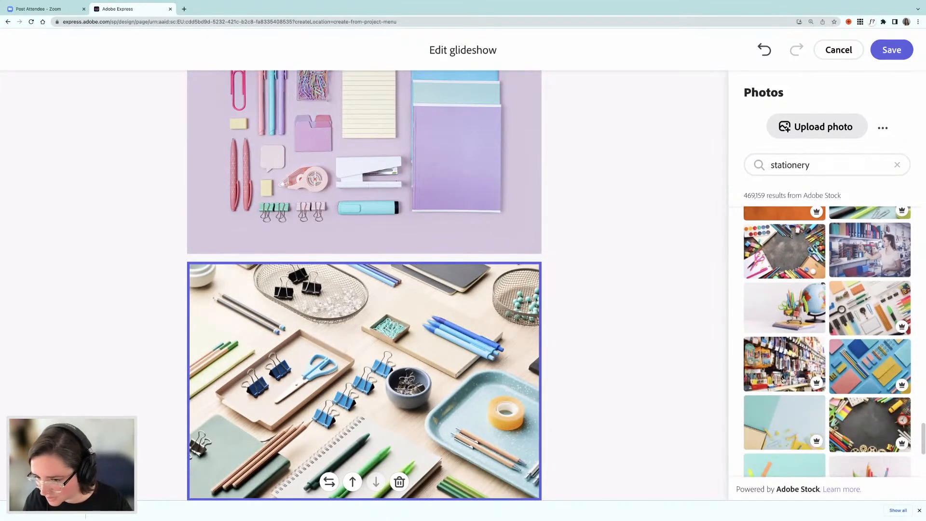
scroll(783, 380, "down", 3)
scroll(783, 377, "down", 4)
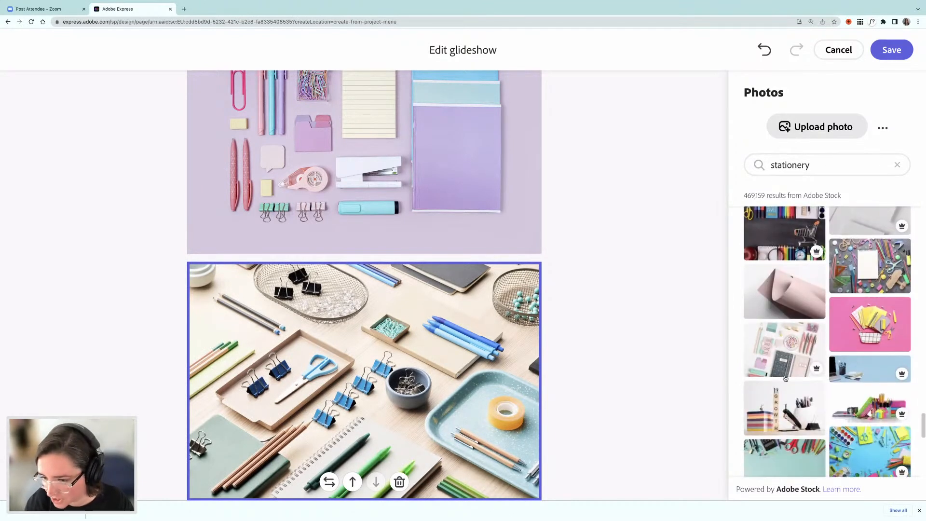
scroll(784, 377, "down", 1)
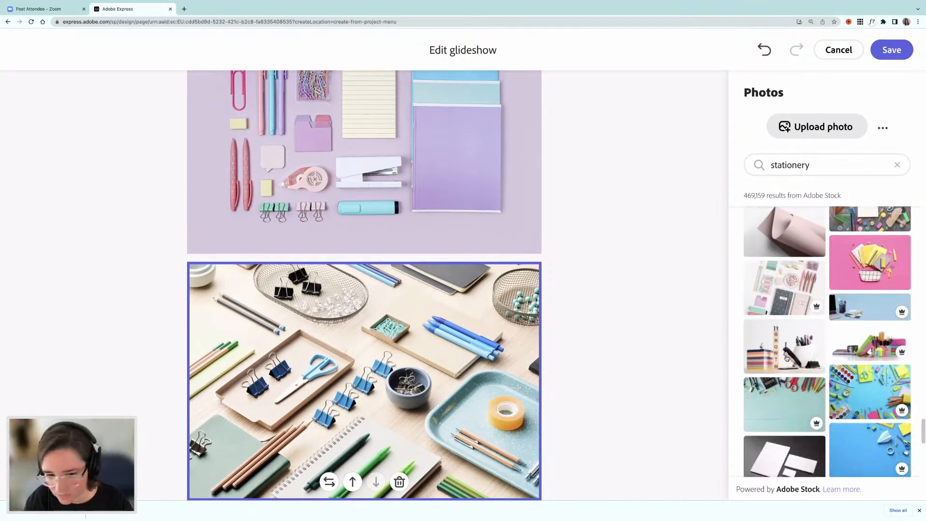
left_click(787, 358)
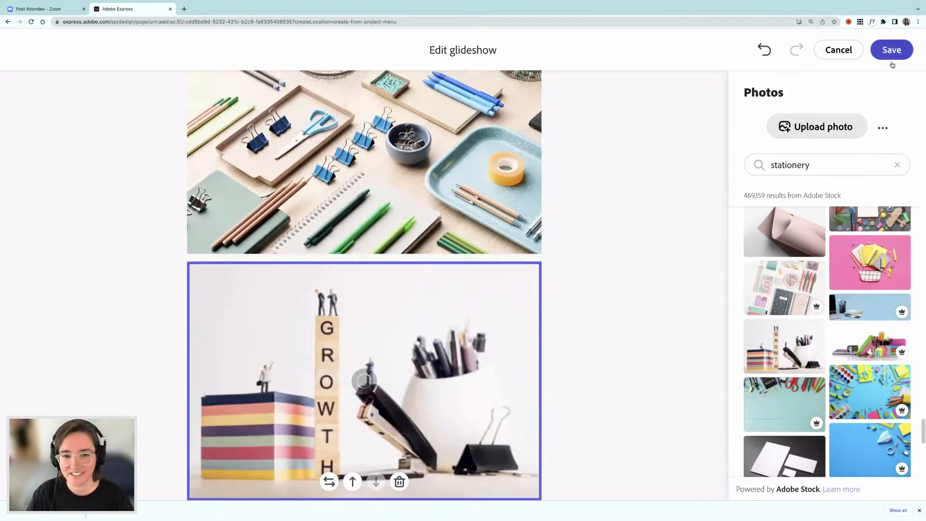
left_click(892, 62)
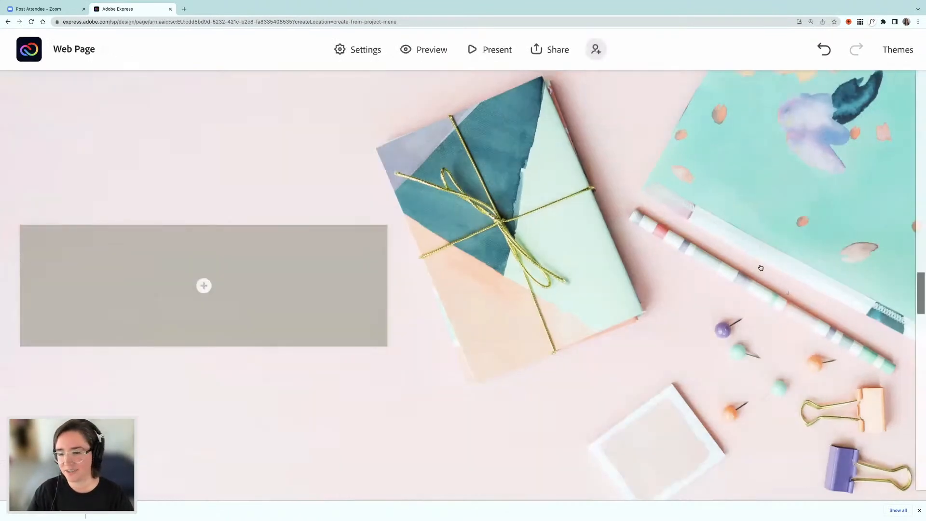
scroll(760, 267, "down", 5)
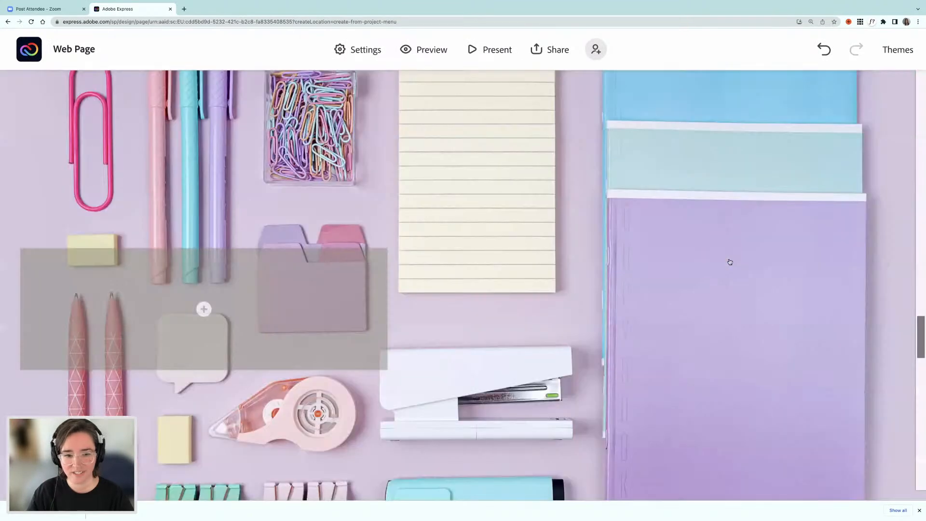
Step: Examine the glideshow's background transitions in the editor and the options in the project settings
scroll(729, 262, "down", 3)
scroll(730, 261, "up", 3)
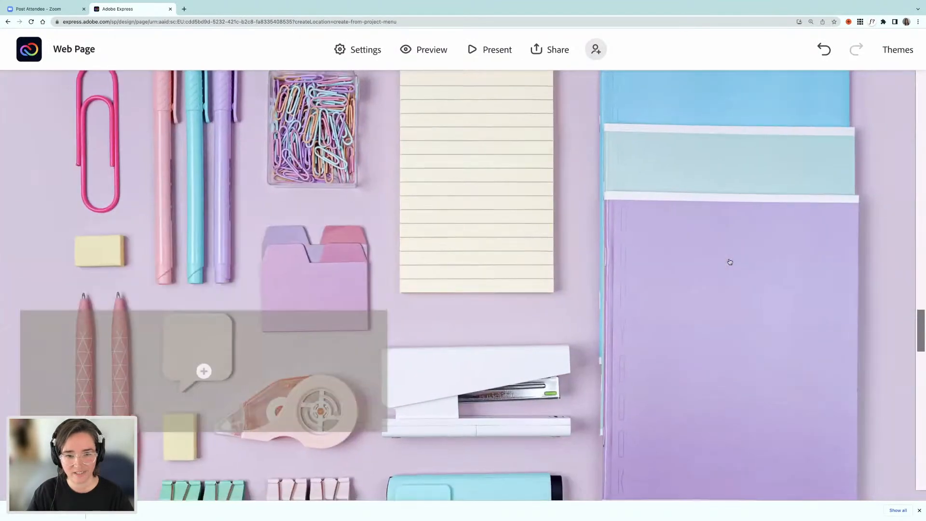
scroll(730, 262, "up", 5)
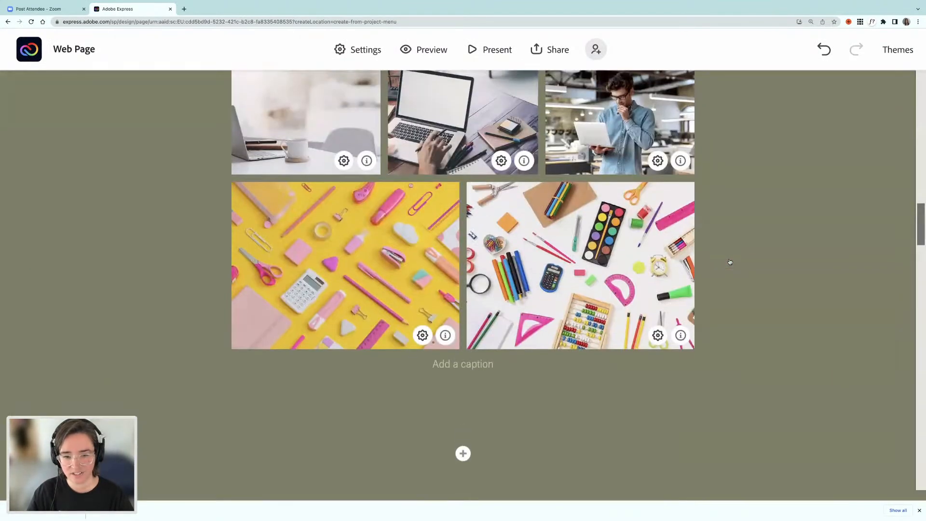
scroll(729, 262, "down", 6)
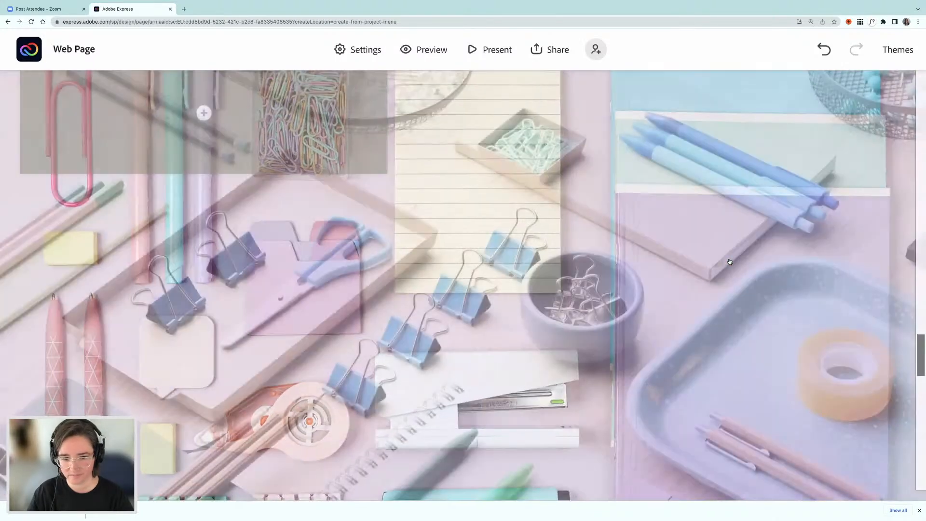
scroll(730, 262, "down", 12)
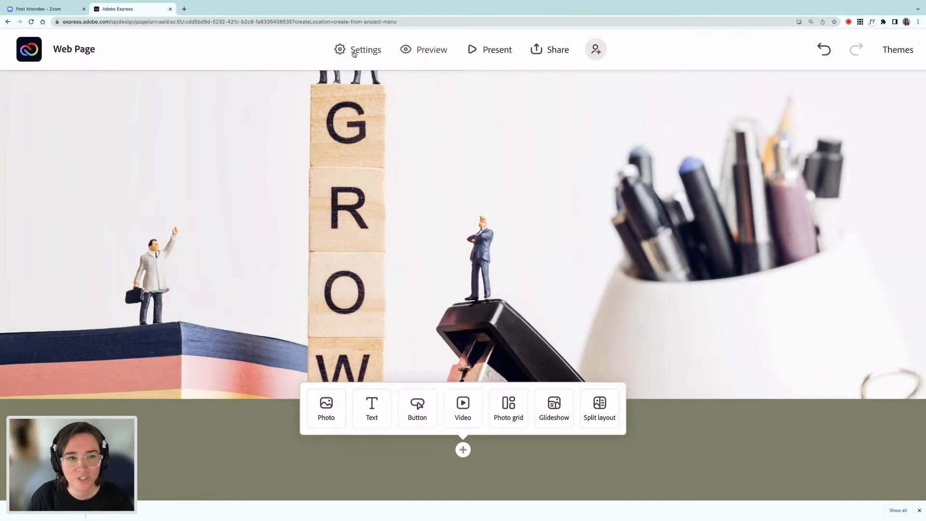
left_click(341, 50)
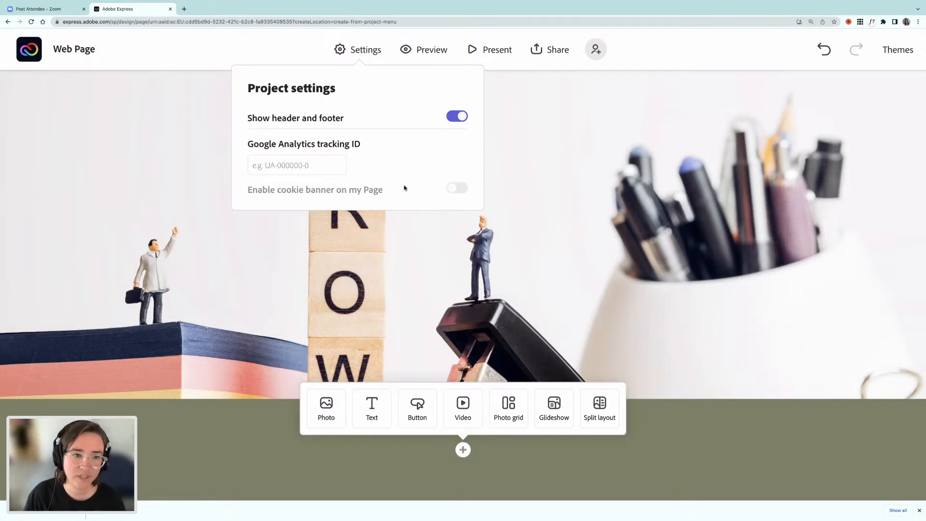
Step: Preview the web page and examine its header, welcome heading, laptop photo and link buttons
left_click(417, 52)
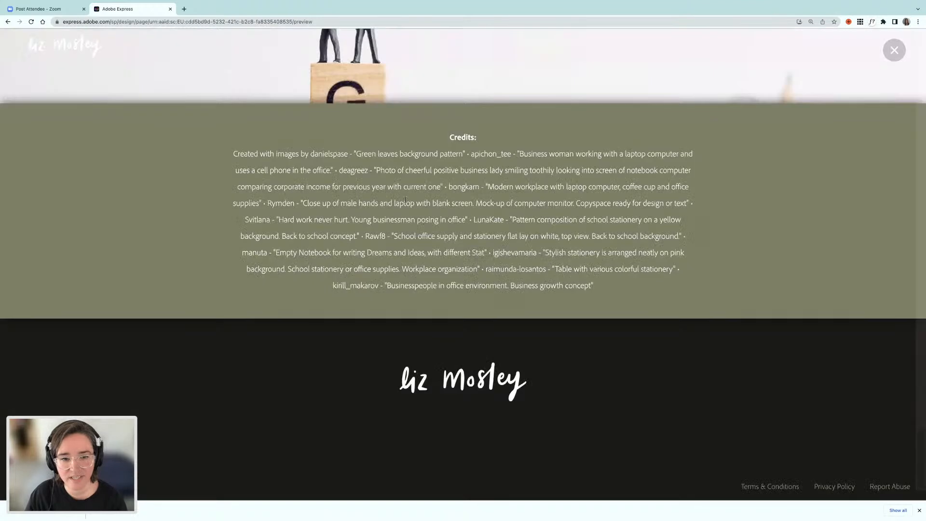
scroll(422, 177, "up", 20)
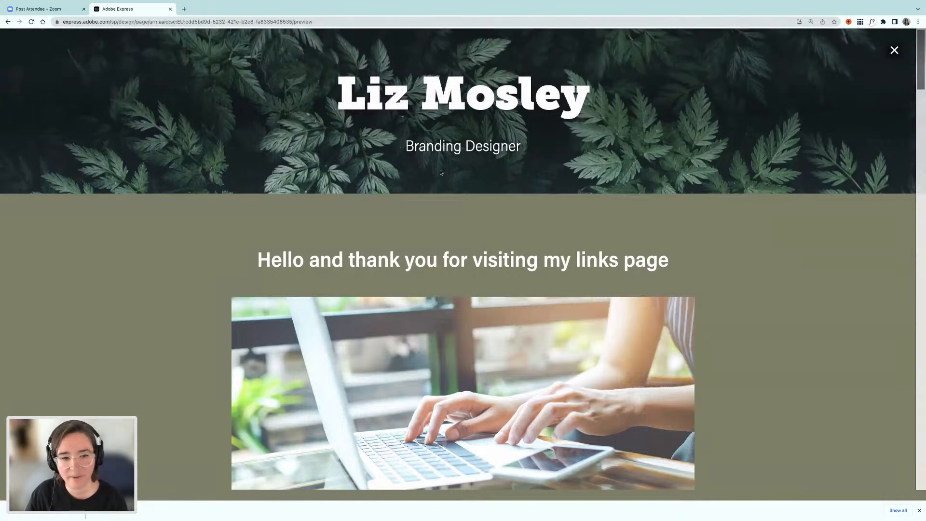
scroll(531, 213, "down", 3)
scroll(437, 157, "up", 3)
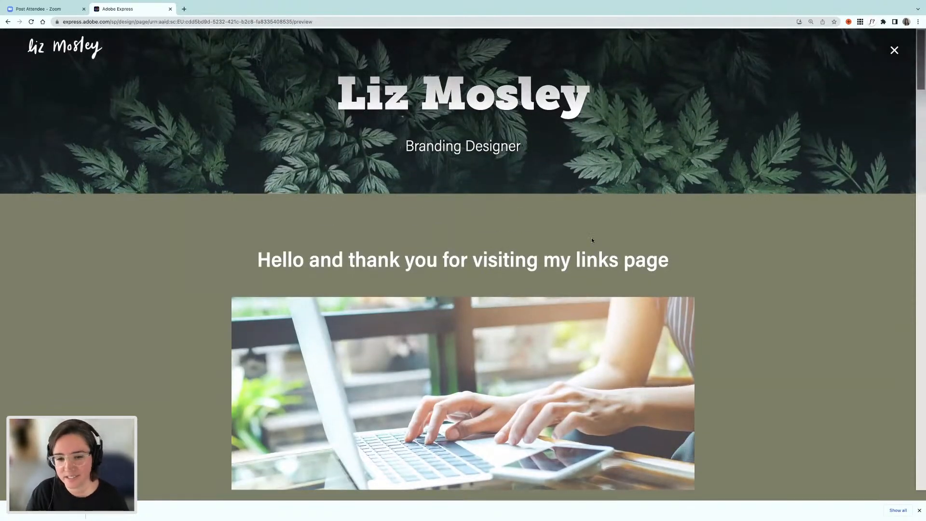
scroll(555, 260, "down", 5)
scroll(536, 275, "down", 2)
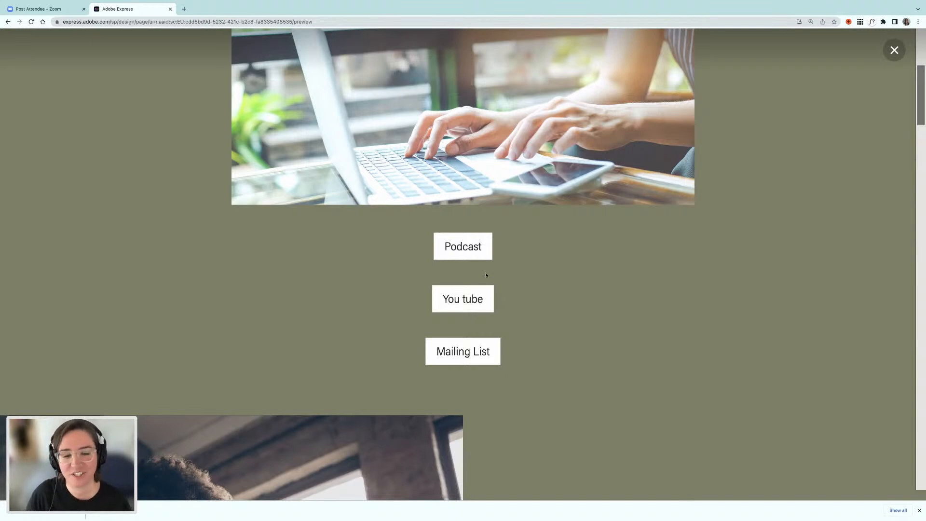
scroll(496, 245, "up", 3)
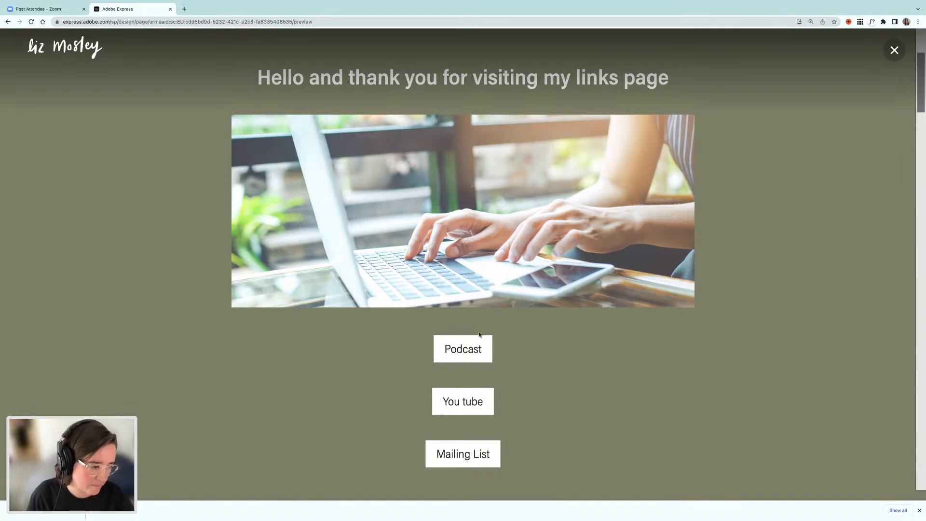
Step: Examine the services split layout, the photo grid and the glideshow transitions in the page preview
scroll(559, 367, "down", 8)
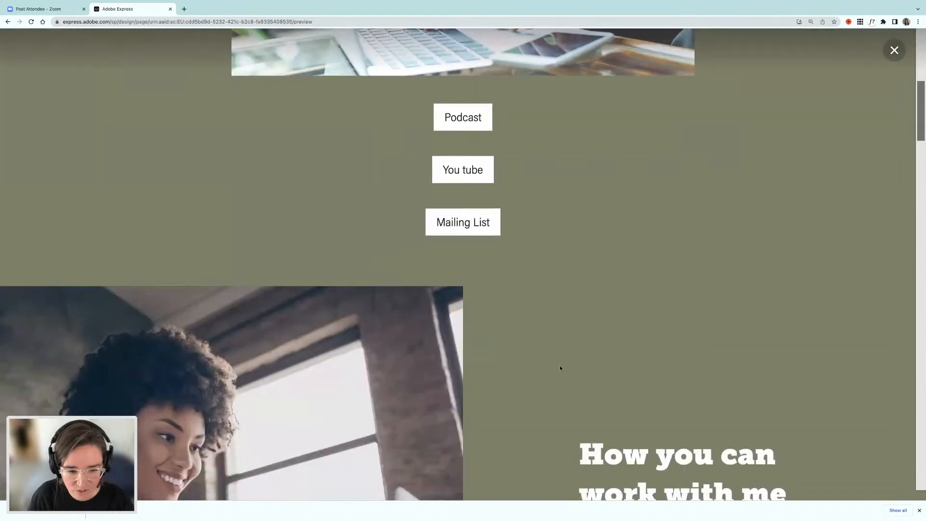
scroll(559, 370, "down", 1)
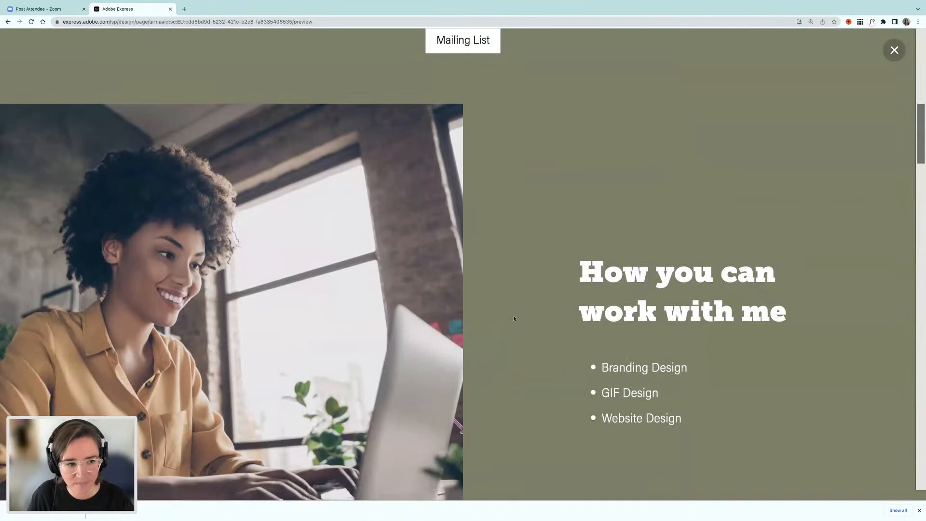
scroll(499, 309, "down", 3)
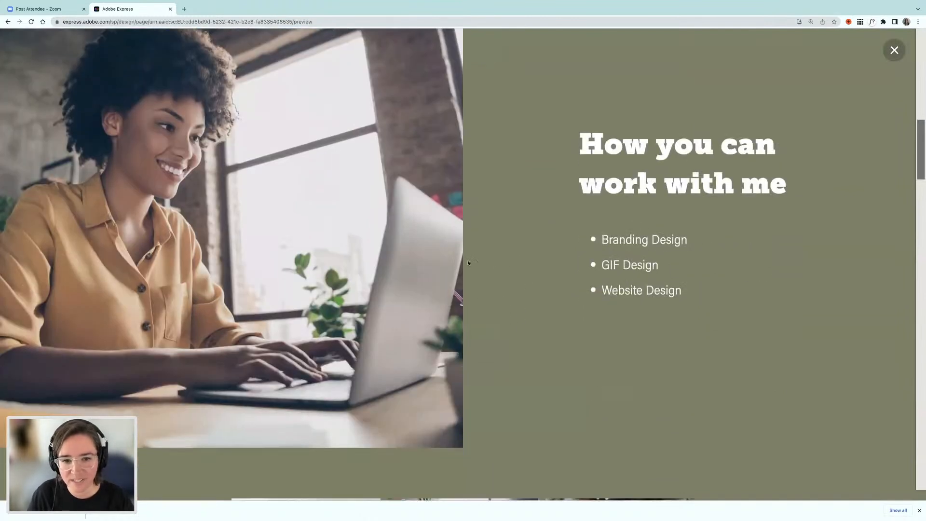
scroll(574, 280, "down", 8)
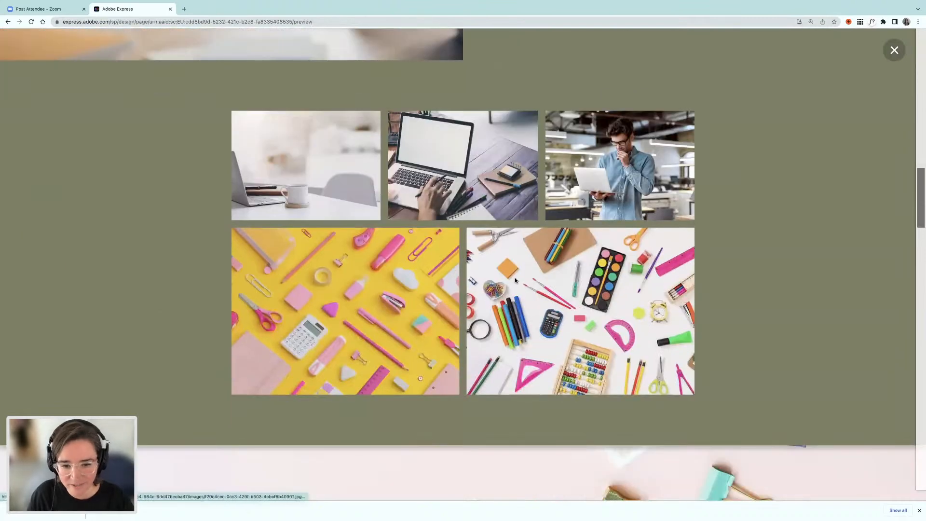
scroll(515, 280, "down", 10)
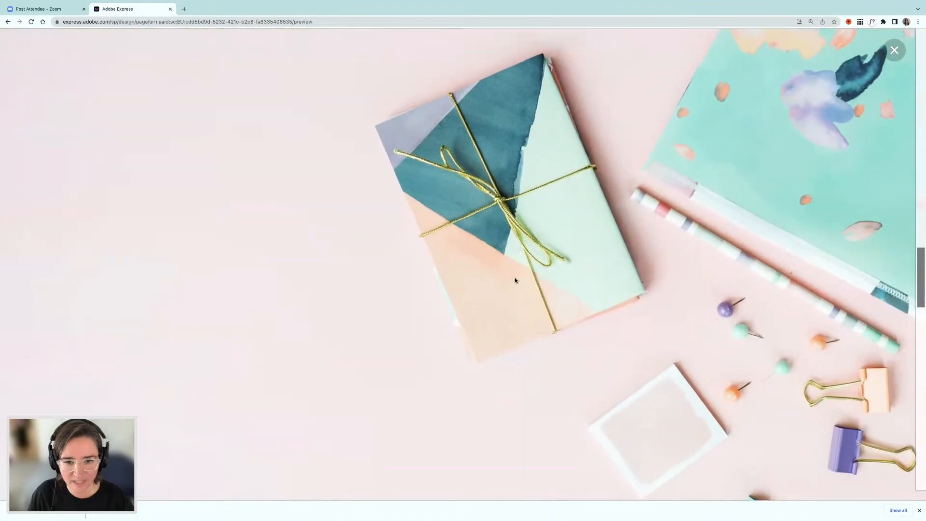
scroll(515, 280, "down", 10)
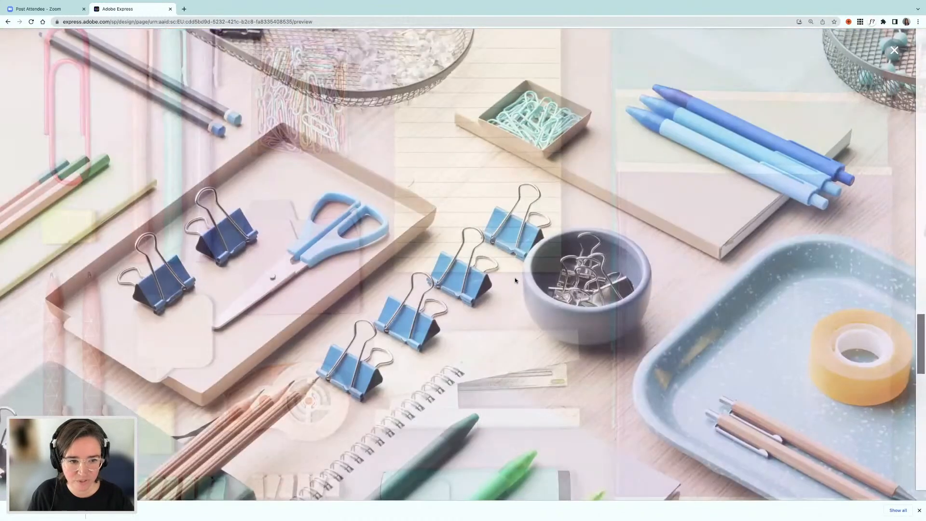
scroll(515, 281, "down", 5)
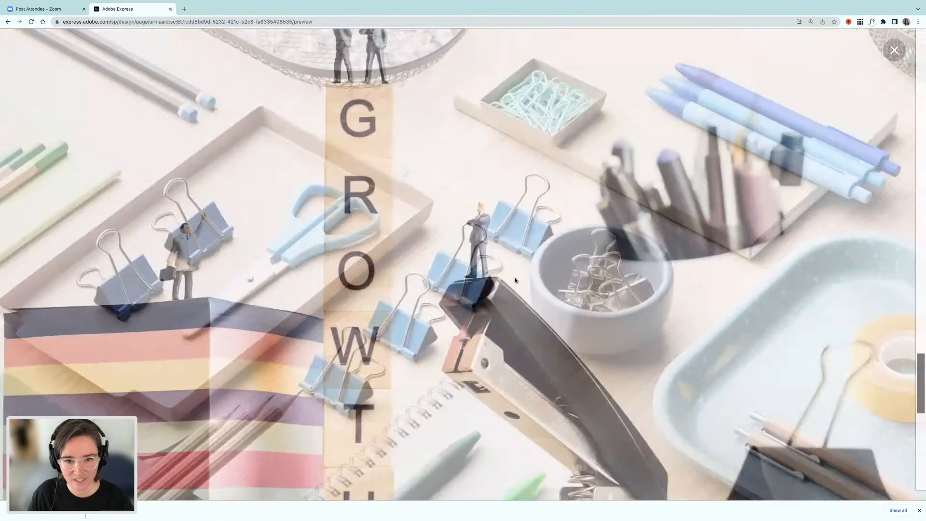
scroll(515, 280, "down", 5)
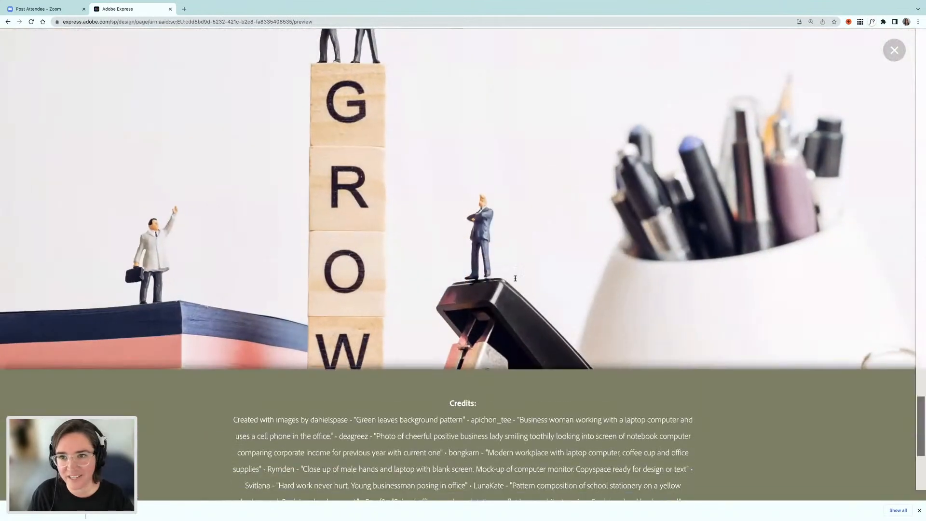
Step: Examine the image credits, branded footer and header logo in the preview, and close the preview
scroll(515, 280, "down", 5)
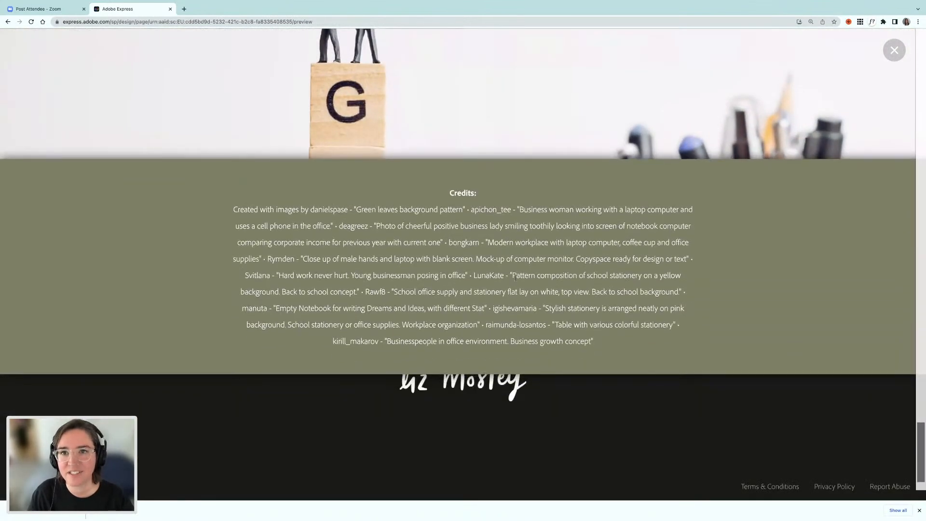
scroll(516, 277, "down", 1)
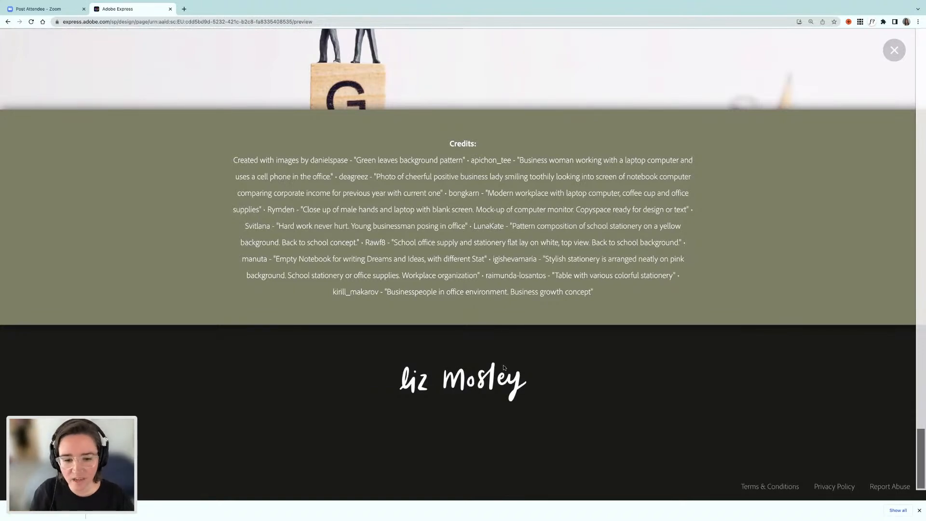
scroll(504, 367, "down", 1)
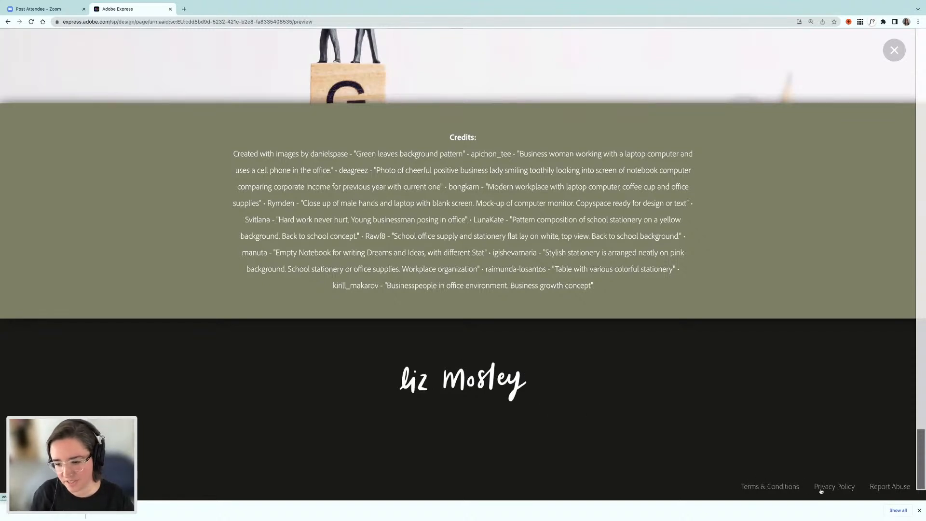
scroll(715, 394, "up", 15)
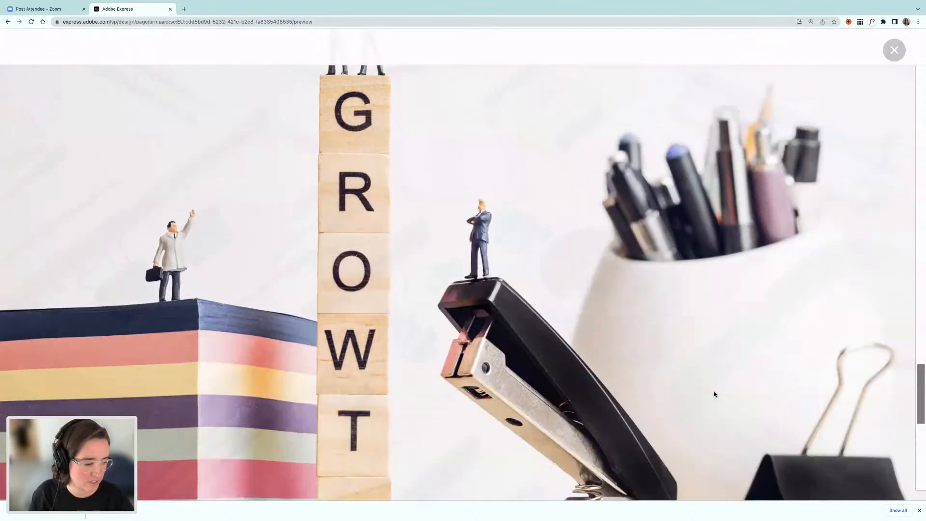
scroll(772, 333, "up", 10)
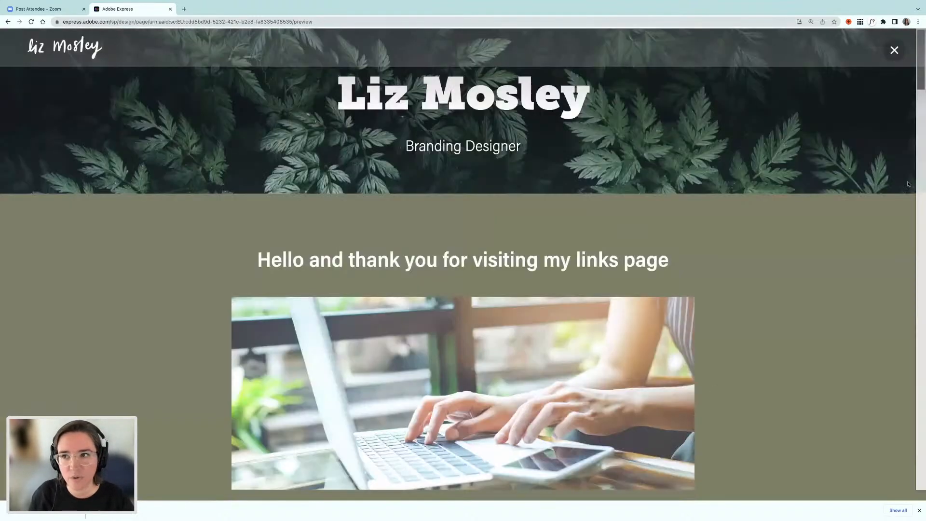
left_click(894, 51)
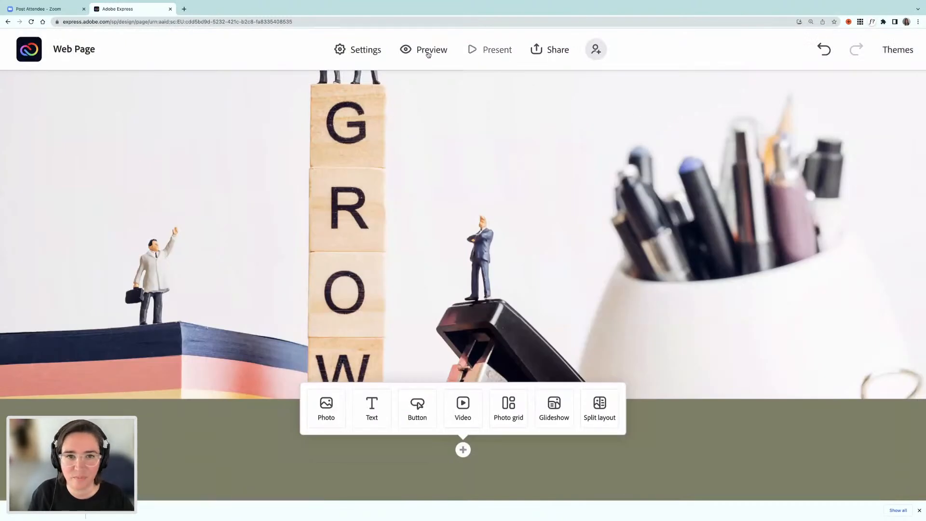
Step: Look at the page's sharing options and the dialog for inviting people to edit, and close it
left_click(536, 52)
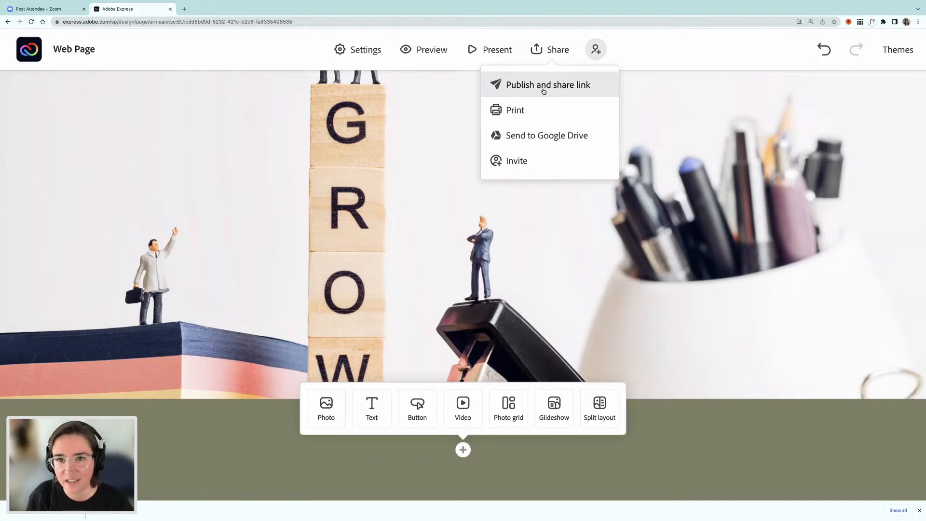
left_click(596, 51)
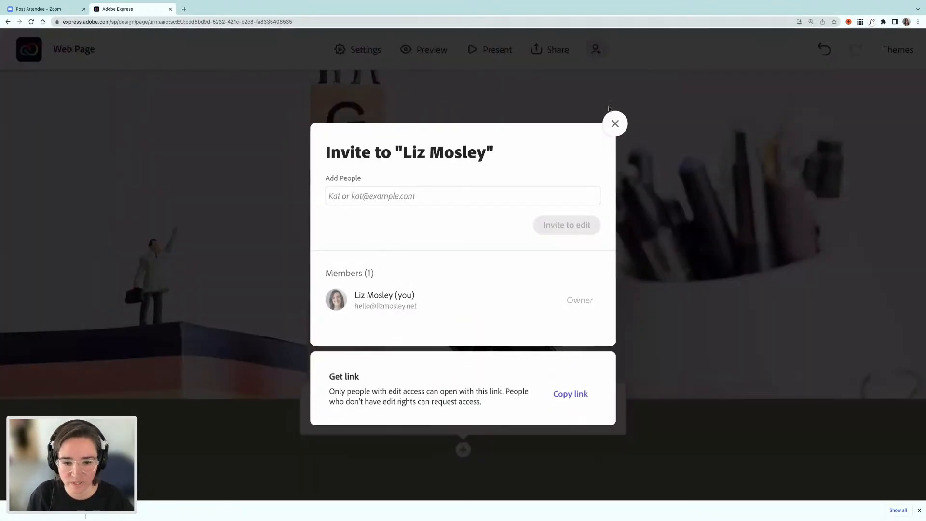
left_click(615, 123)
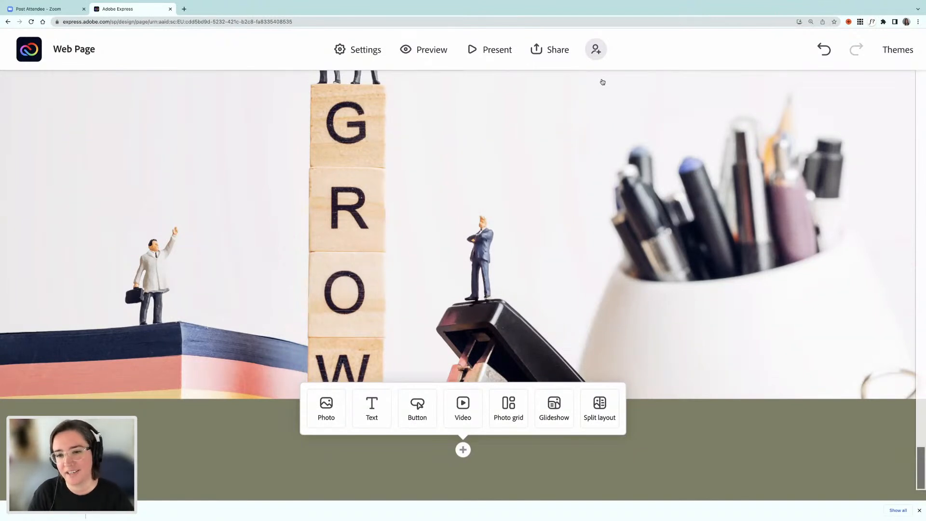
Step: Leave the web page and create a new blank graphic in the Facebook event cover size, 1920 x 1005
scroll(600, 174, "up", 20)
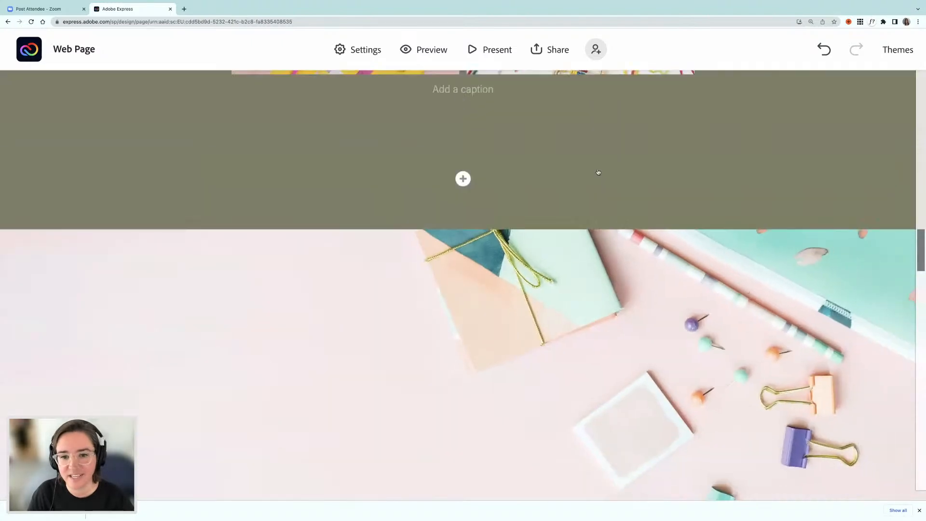
scroll(598, 172, "up", 10)
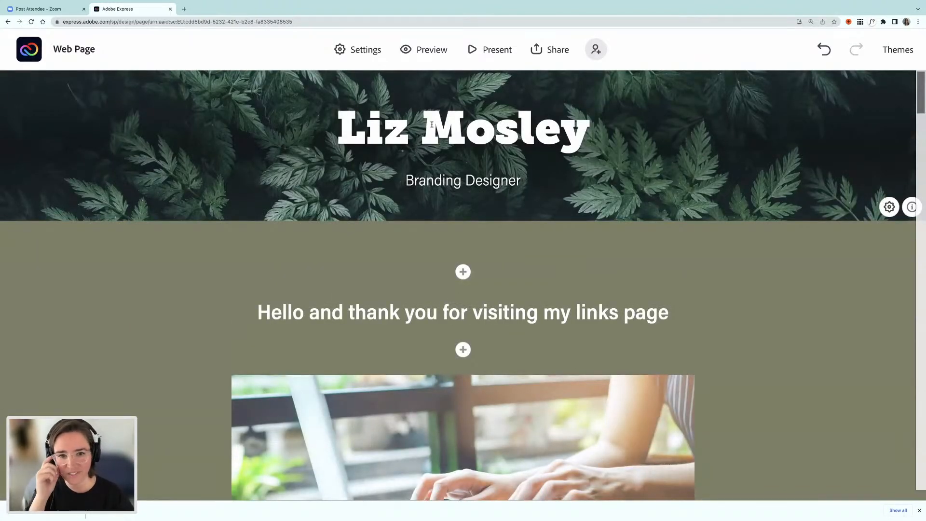
left_click(28, 53)
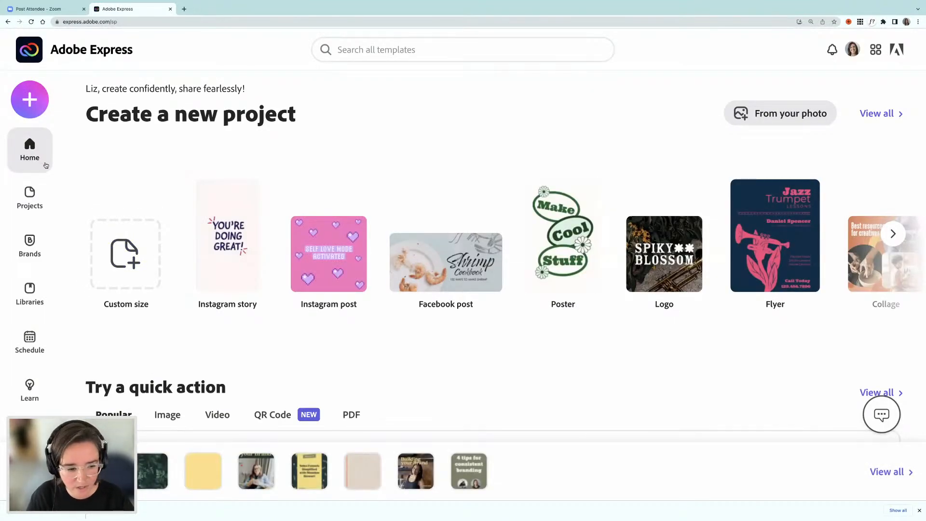
left_click(30, 107)
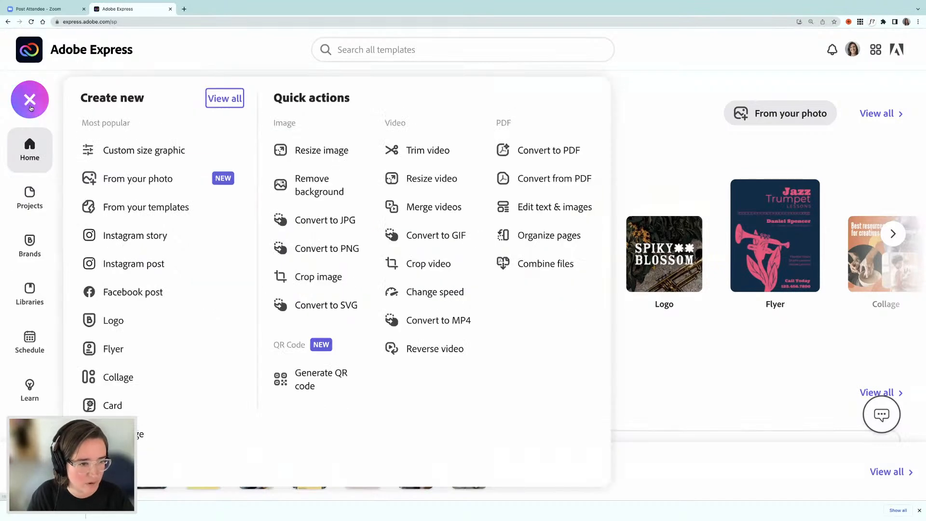
left_click(191, 154)
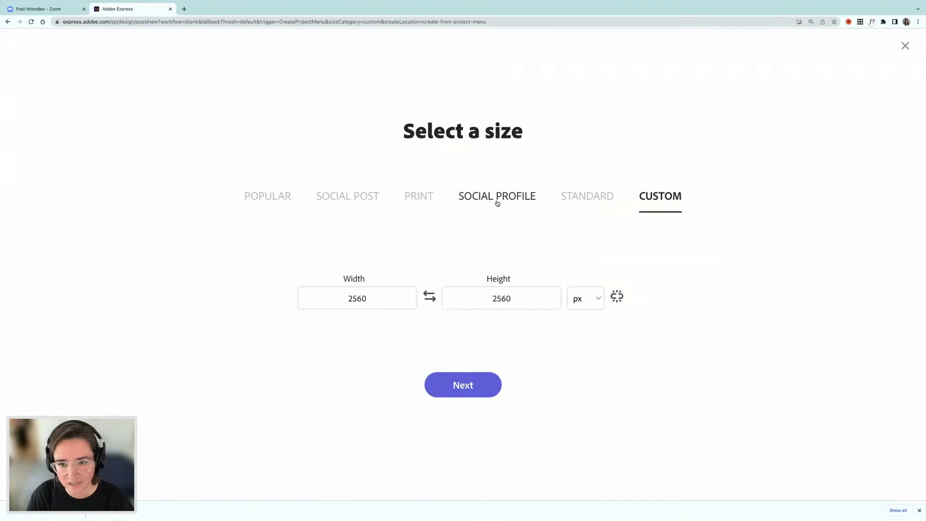
left_click(478, 201)
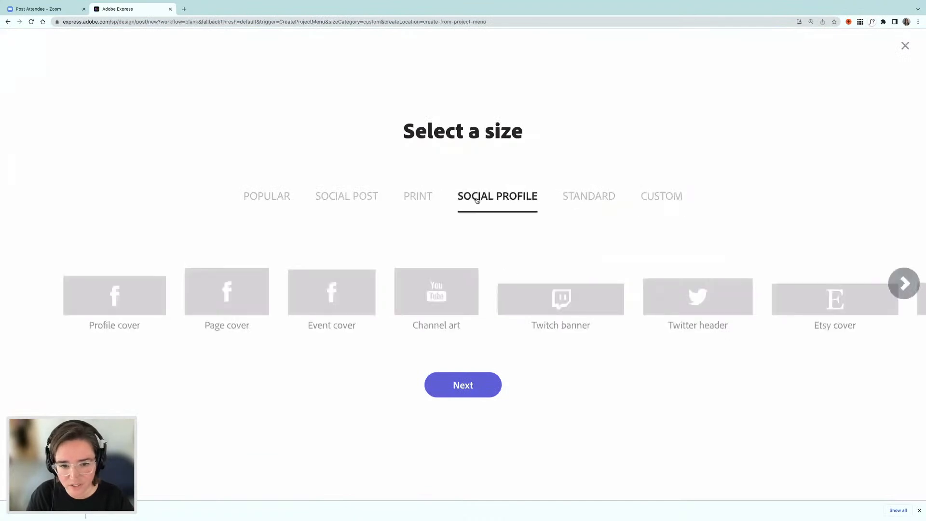
left_click(336, 294)
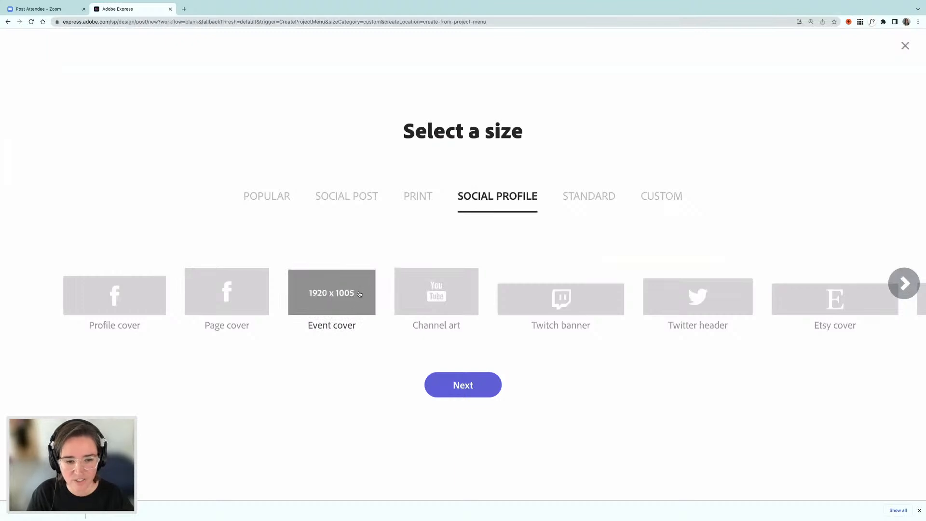
left_click(459, 385)
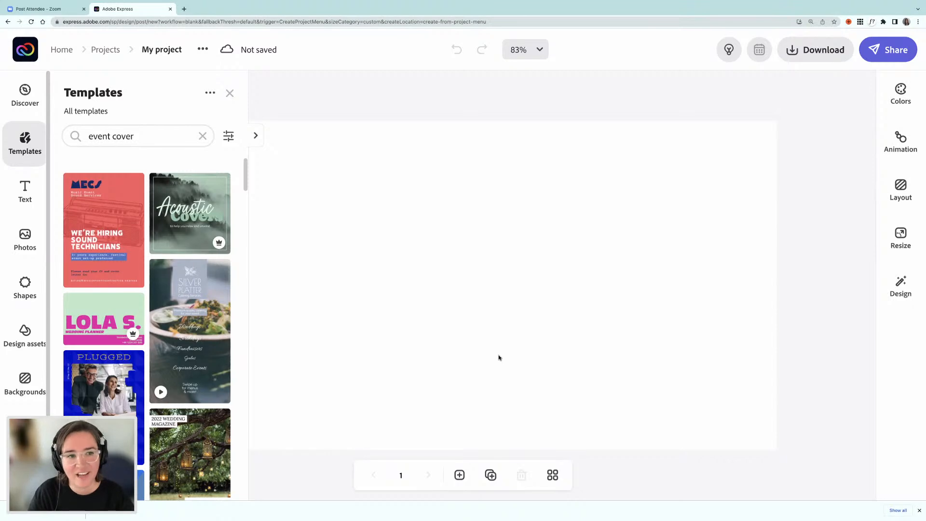
Step: Close the templates and fill the blank canvas background with the brand's olive green, #7A8063
left_click(230, 94)
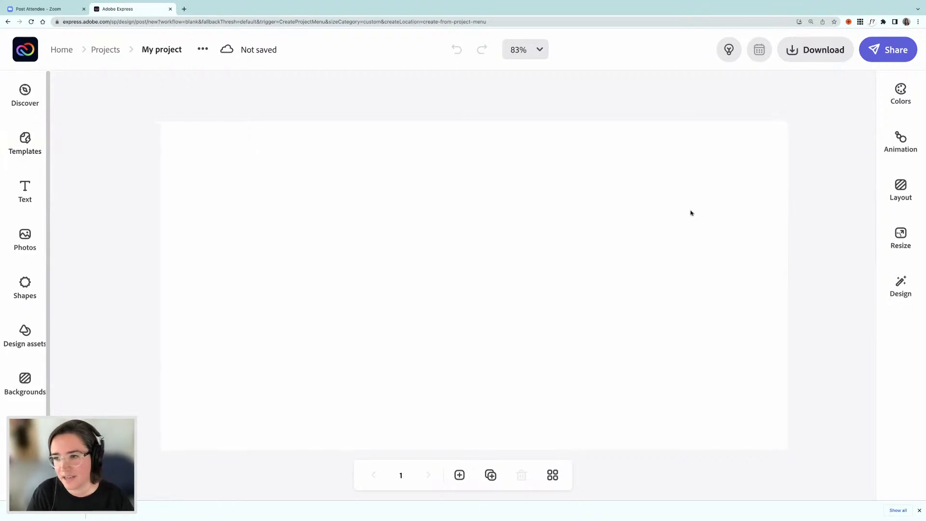
left_click(901, 192)
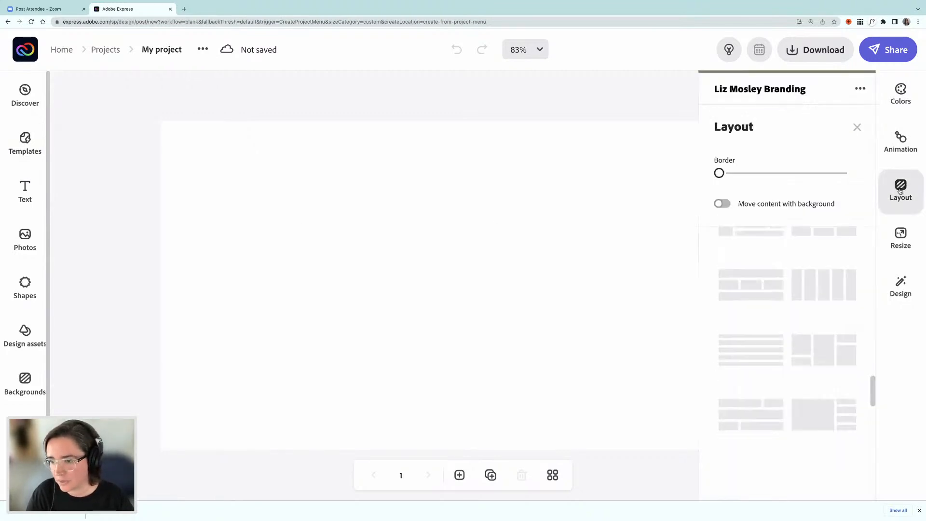
left_click(857, 127)
left_click(900, 94)
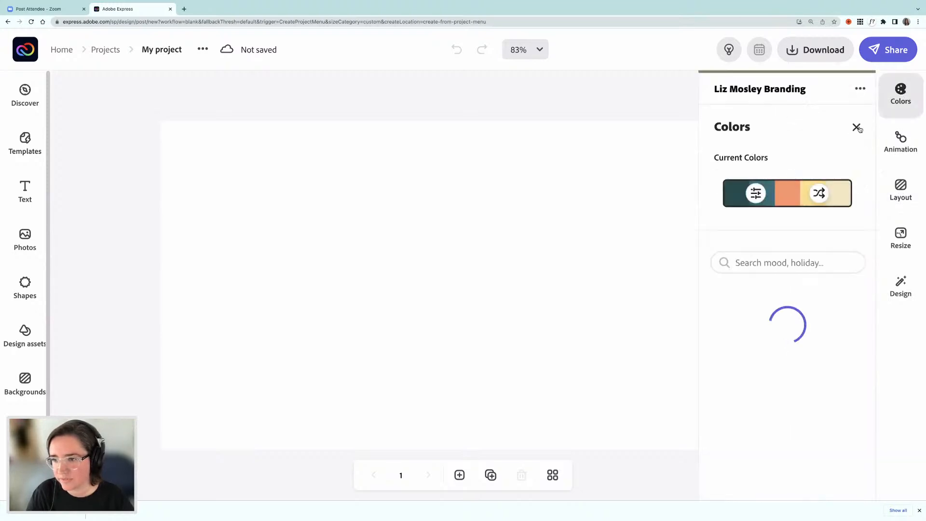
left_click(606, 201)
left_click(825, 159)
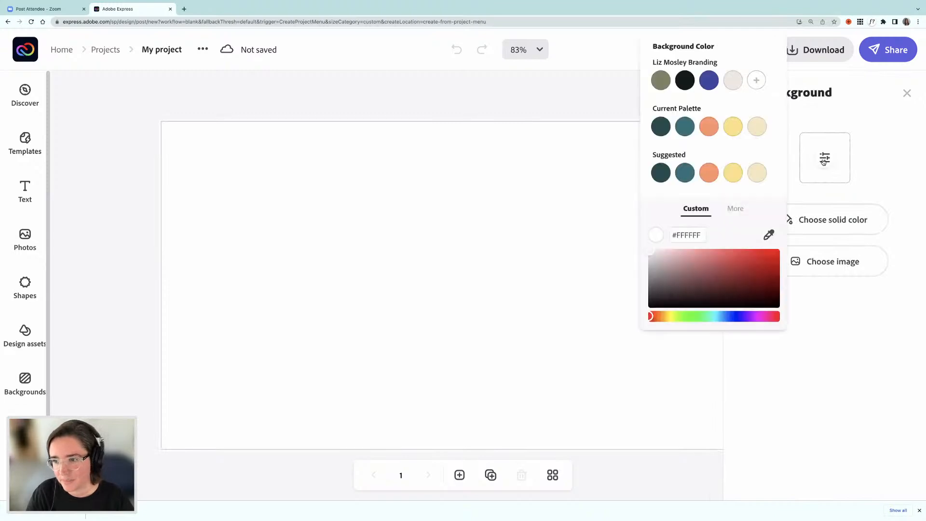
left_click(660, 85)
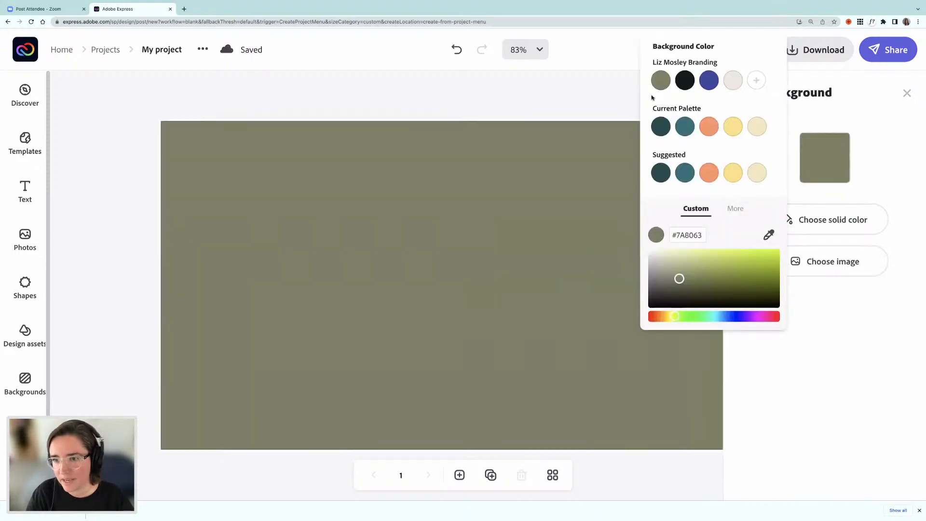
left_click(481, 103)
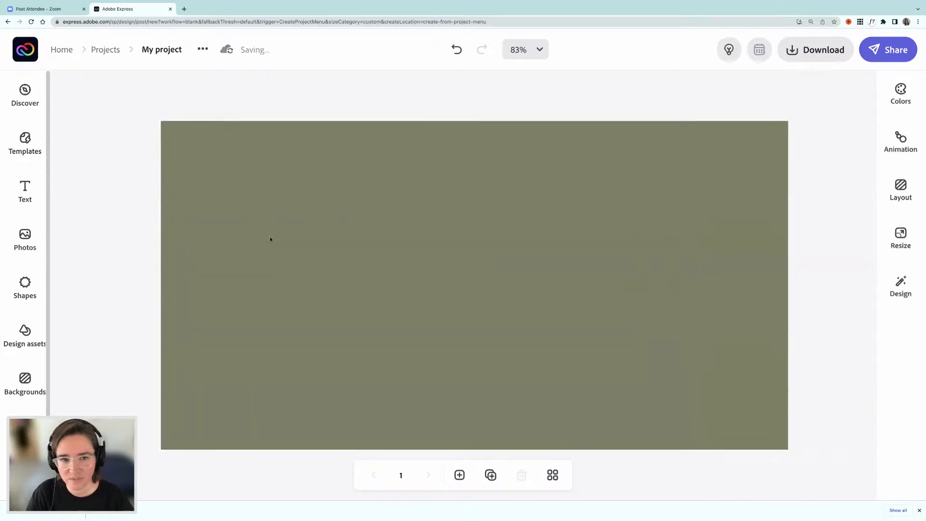
Step: Add the solid smiley face from the Miscellaneous group of basic shapes to the canvas
left_click(25, 286)
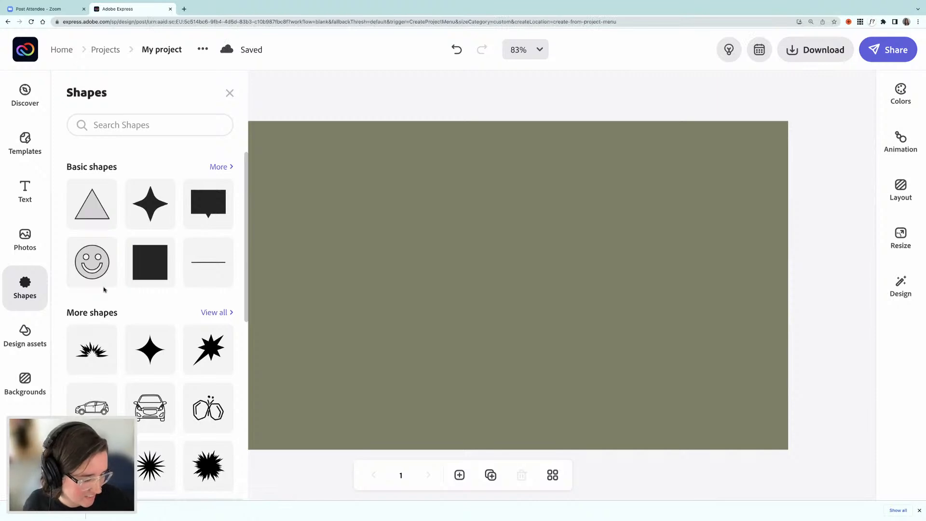
left_click(218, 167)
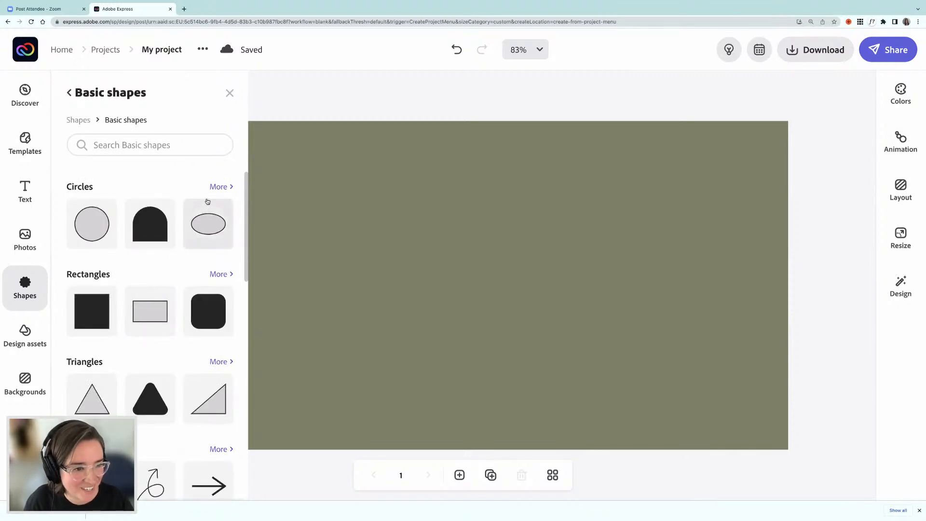
scroll(181, 268, "down", 2)
scroll(181, 268, "down", 6)
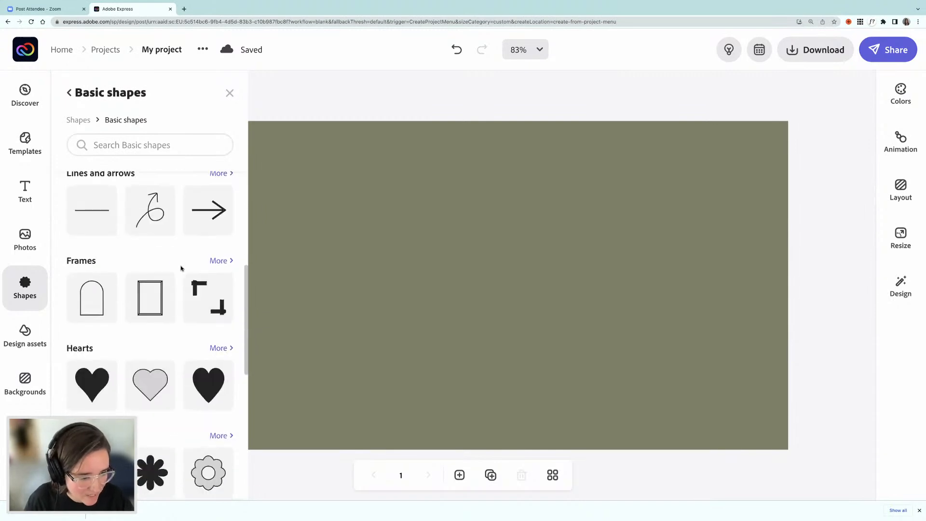
scroll(181, 268, "down", 3)
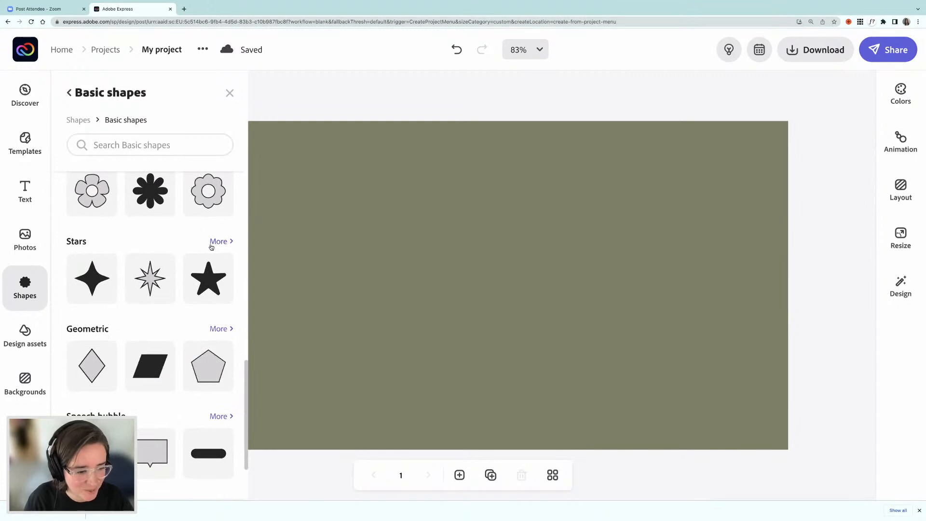
scroll(211, 248, "down", 2)
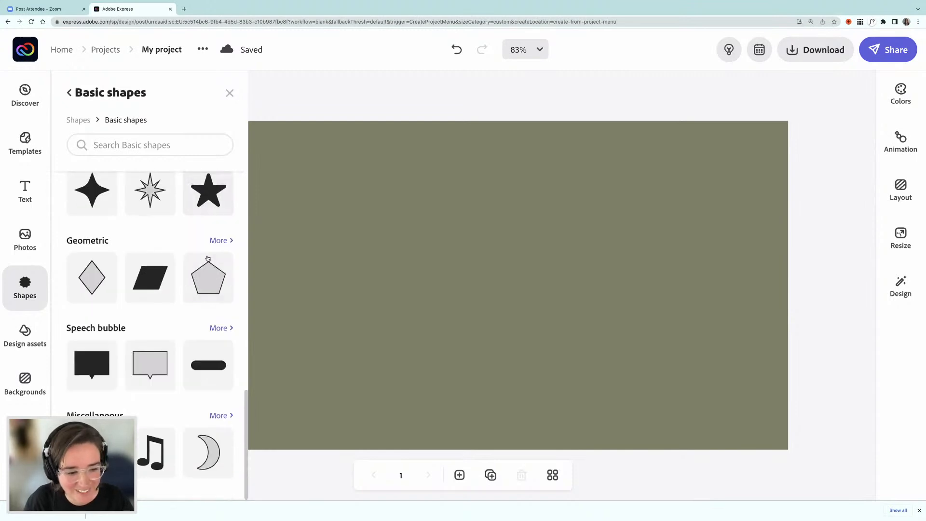
left_click(218, 415)
left_click(87, 273)
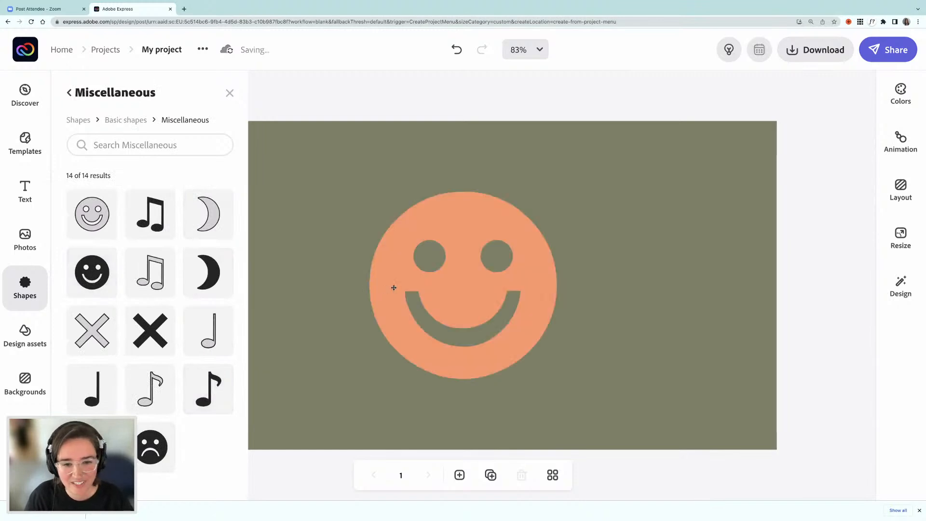
Step: Shrink the smiley, place it in the upper-left corner of the canvas and tilt it slightly counterclockwise
left_click_drag(558, 378, 205, 170)
left_click(360, 102)
left_click(205, 173)
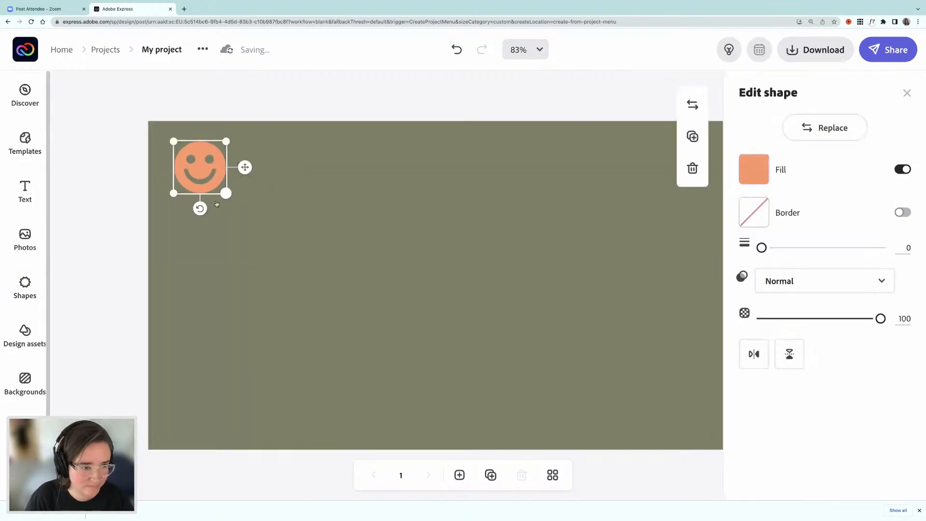
left_click_drag(198, 207, 213, 205)
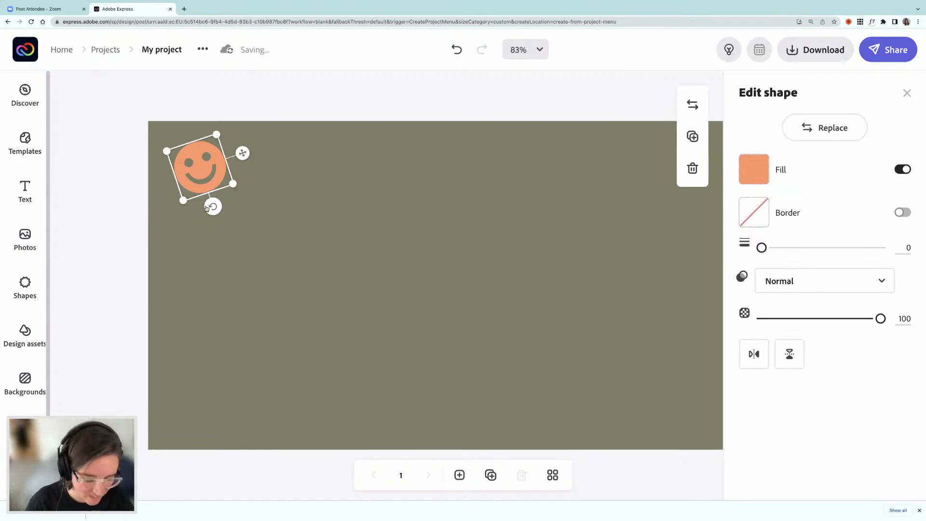
Step: Add a smaller, clockwise-tilted smiley copy below the first and a slightly larger copy in the canvas's lower-left corner
key("super+v")
mouse_move(226, 235)
left_mouse_down()
mouse_move(221, 284)
mouse_move(194, 273)
mouse_move(223, 262)
mouse_move(215, 246)
mouse_move(227, 226)
left_mouse_up()
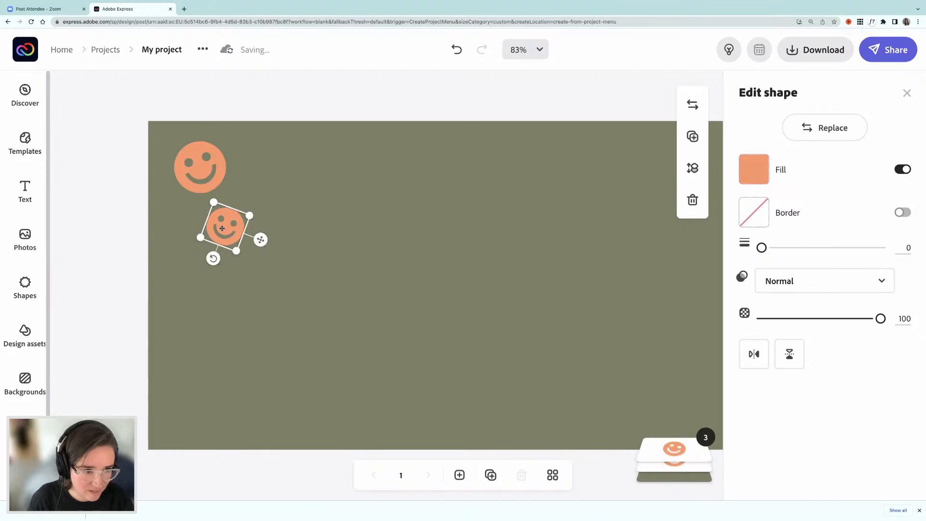
key("ctrl+v")
left_click_drag(237, 239, 221, 430)
mouse_move(207, 397)
left_mouse_down()
mouse_move(207, 370)
mouse_move(216, 408)
left_mouse_up()
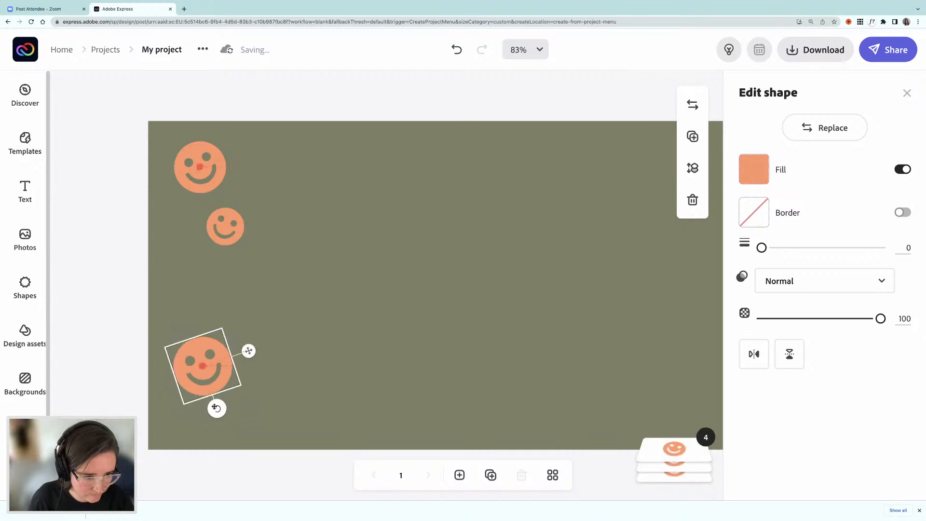
left_click_drag(211, 367, 214, 399)
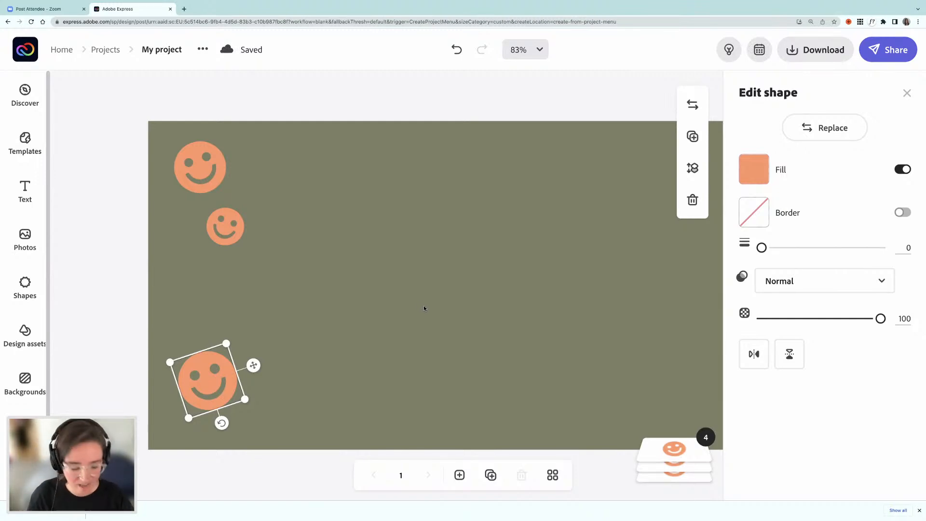
Step: Paste a copy of the large smiley into the canvas's upper-right corner and rotate it clockwise
scroll(424, 306, "right", 3)
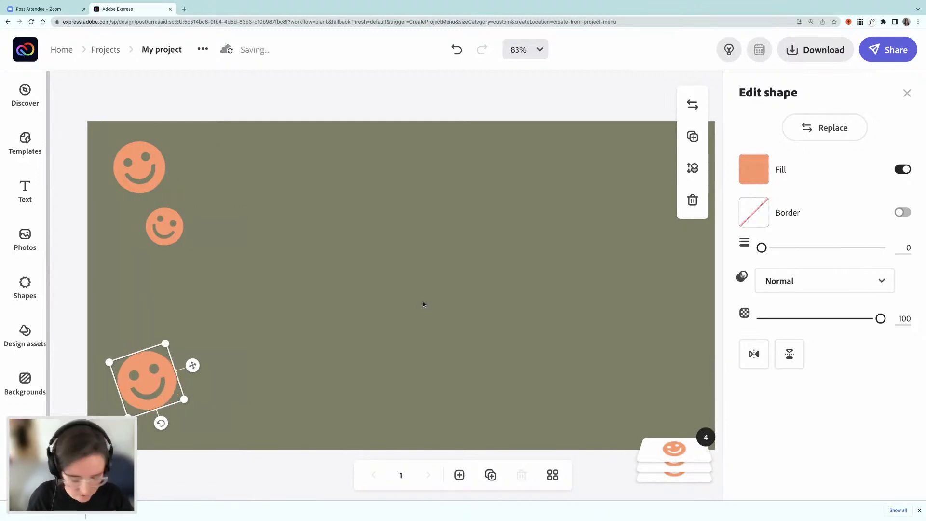
key("super+v")
left_click_drag(185, 391, 622, 189)
scroll(470, 186, "right", 6)
left_click_drag(470, 185, 522, 172)
left_click_drag(534, 221, 499, 216)
Step: Add a smaller smiley copy beneath the upper-right one, tilt it slightly and position it near the canvas's right edge
left_click_drag(523, 186, 533, 264)
key("super+d")
left_click_drag(540, 296, 519, 271)
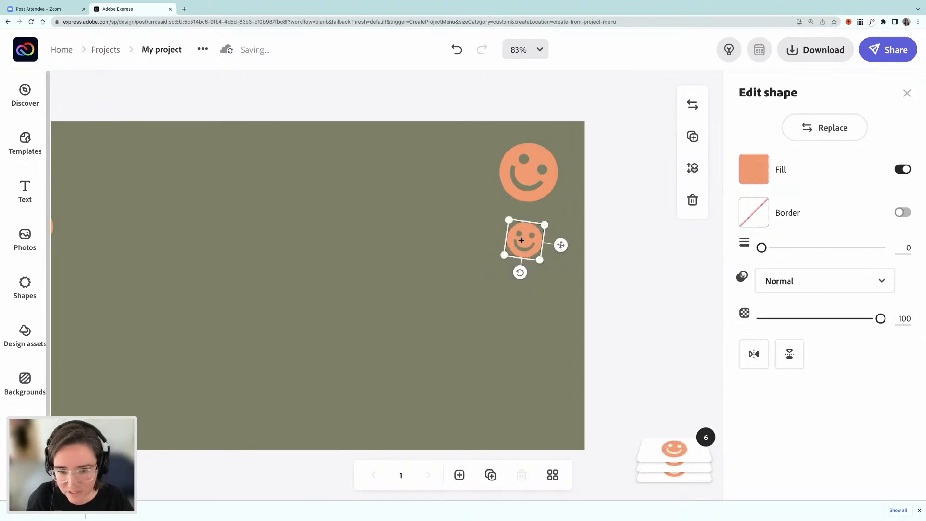
left_click_drag(536, 239, 560, 235)
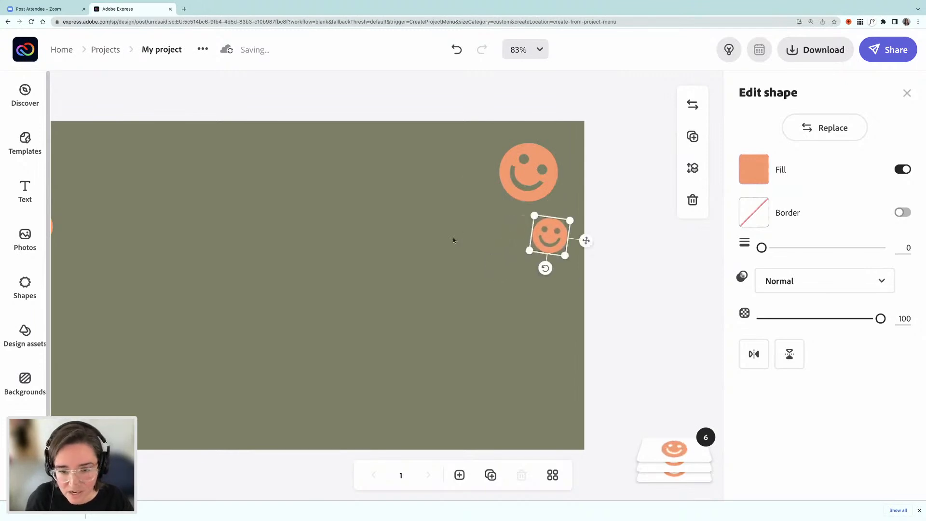
Step: Move the lower-left smiley slightly closer to the corner of the canvas
scroll(455, 238, "left", 4)
scroll(348, 306, "left", 2)
left_click_drag(149, 382, 141, 389)
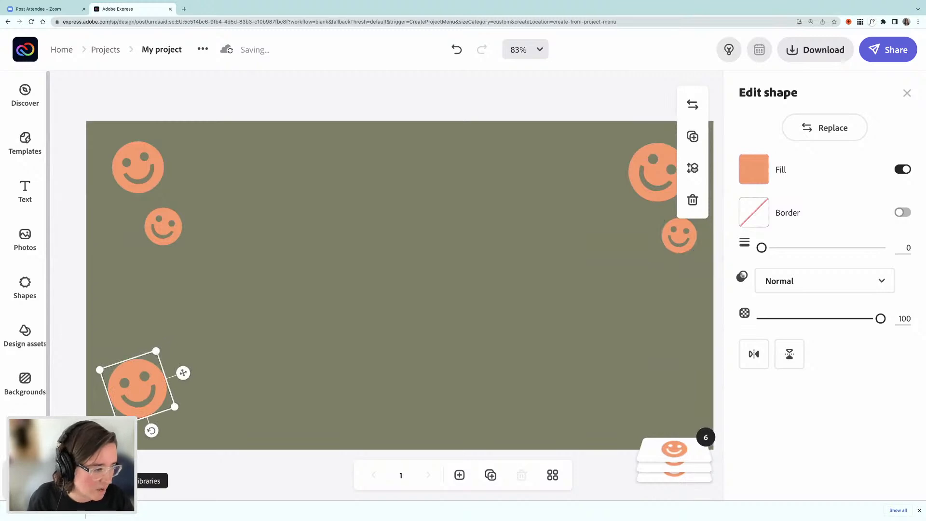
Step: Examine the templates, photos and logos stored in the second branding library
left_click(24, 477)
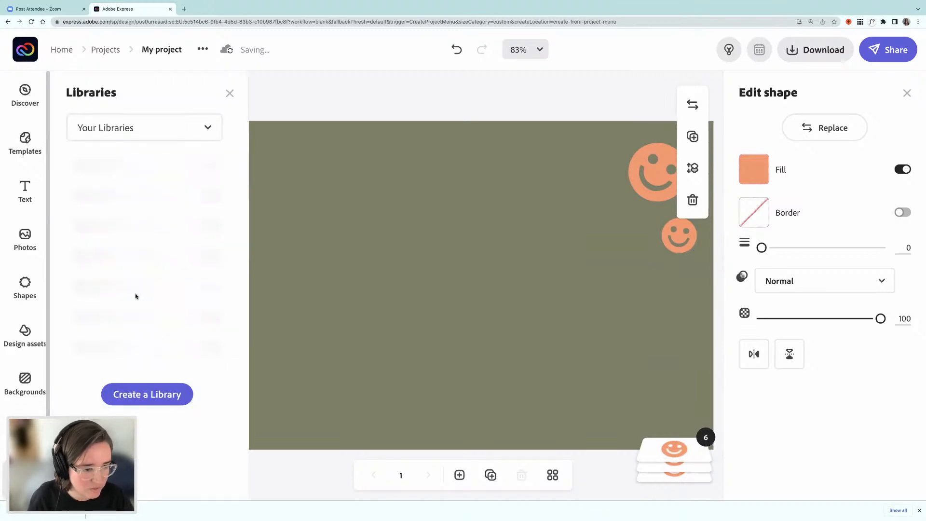
left_click(130, 209)
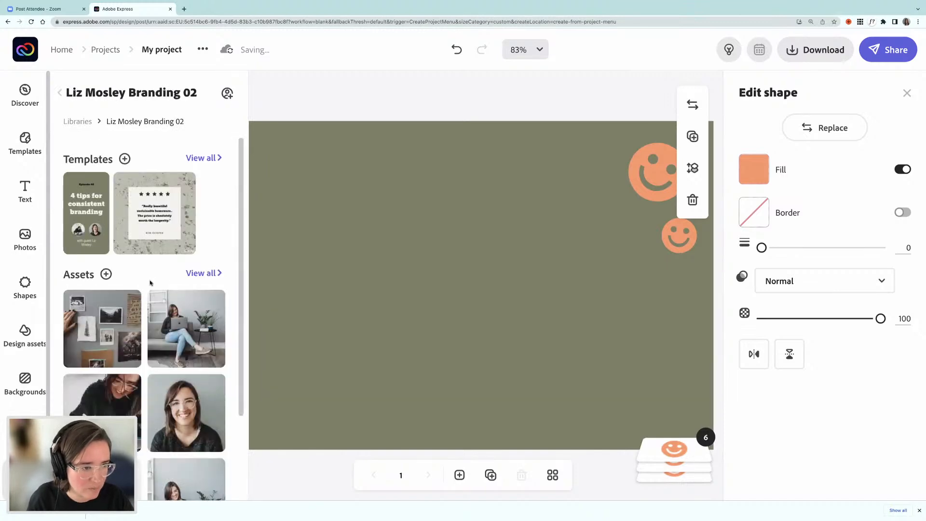
scroll(150, 283, "down", 1)
scroll(124, 252, "down", 3)
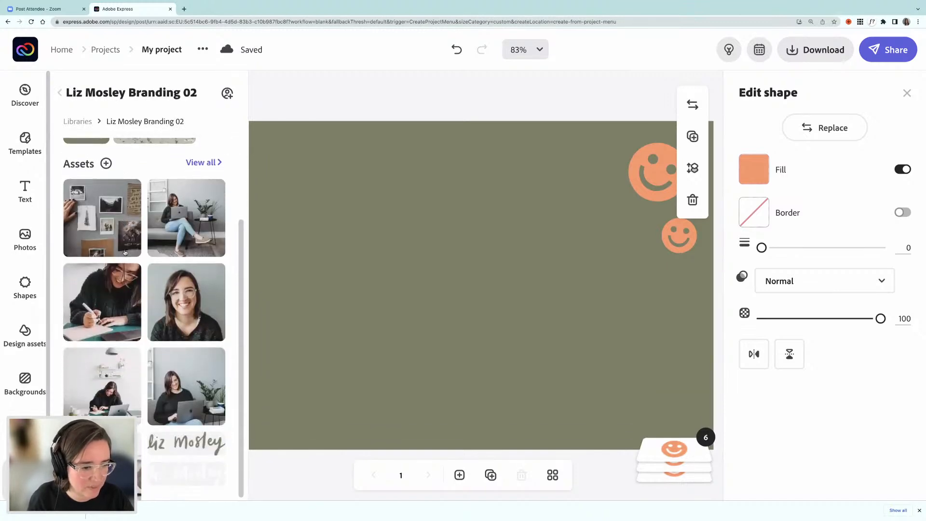
scroll(124, 252, "down", 1)
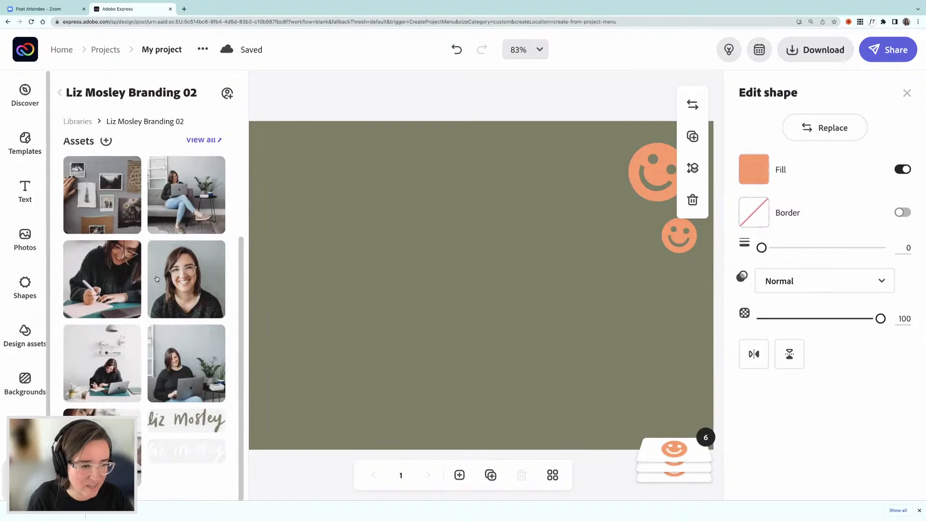
scroll(155, 281, "up", 6)
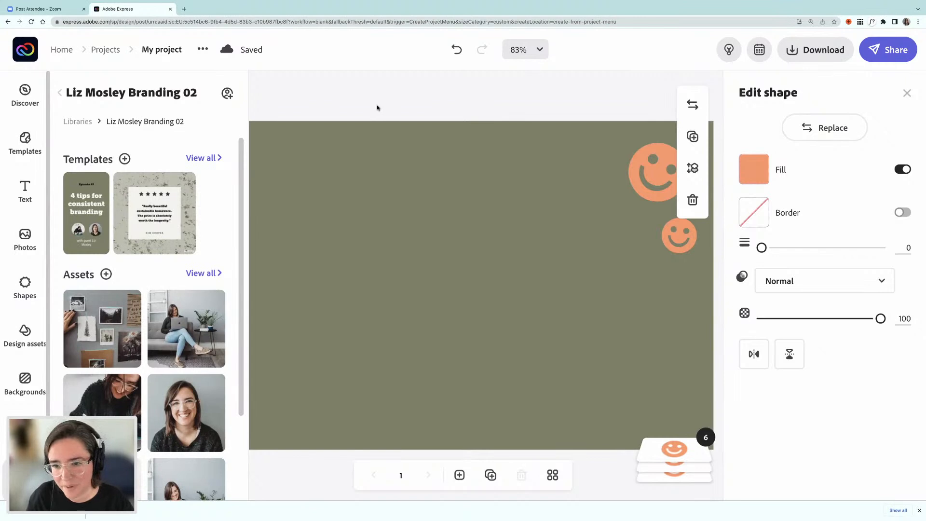
Step: Fill the large smiley in the canvas's upper-right corner with the brand blue, #39459D
left_click(646, 183)
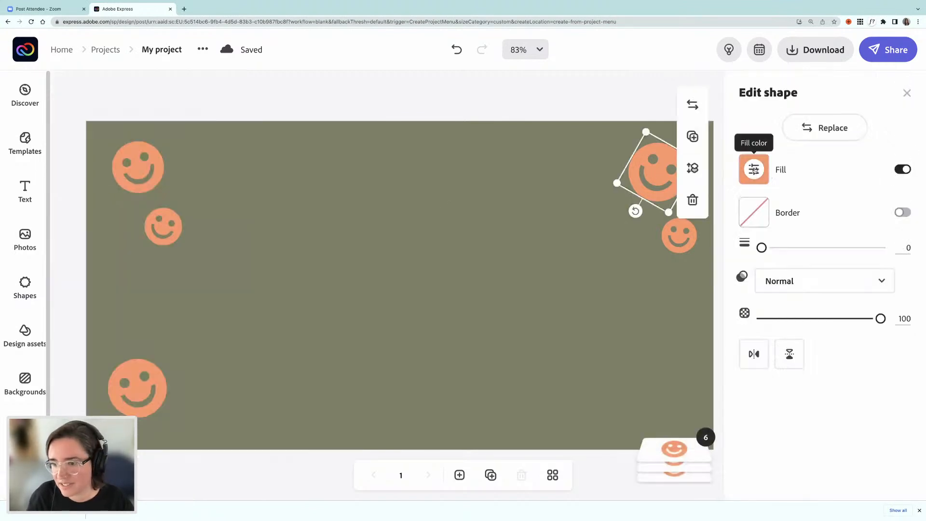
left_click(756, 169)
left_click(649, 81)
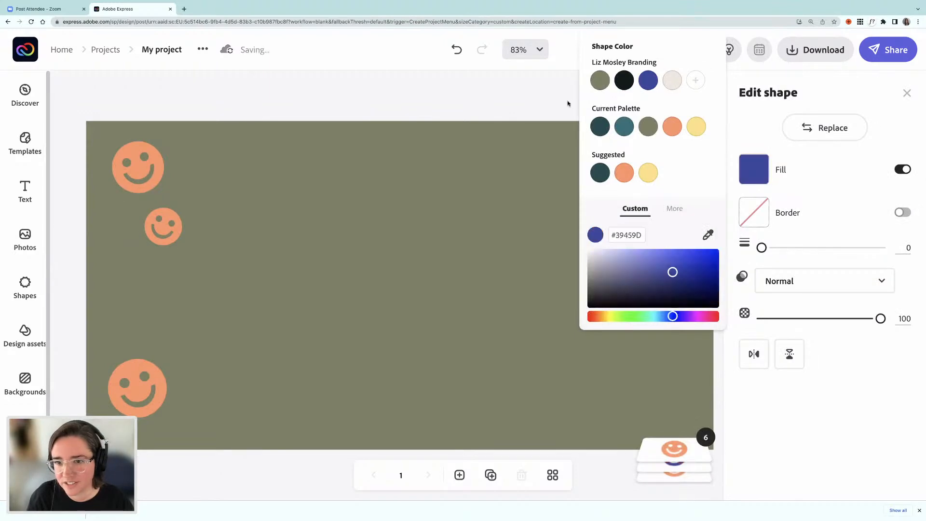
left_click(561, 103)
Step: Fill the small smiley beneath the blue one with the brand's cream colour, #EEE8DE
left_click(677, 239)
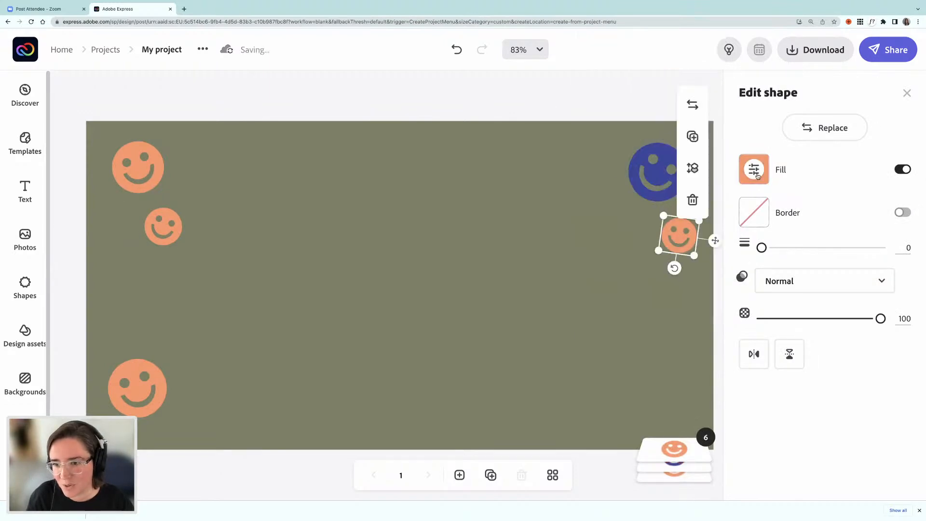
left_click(756, 172)
left_click(671, 81)
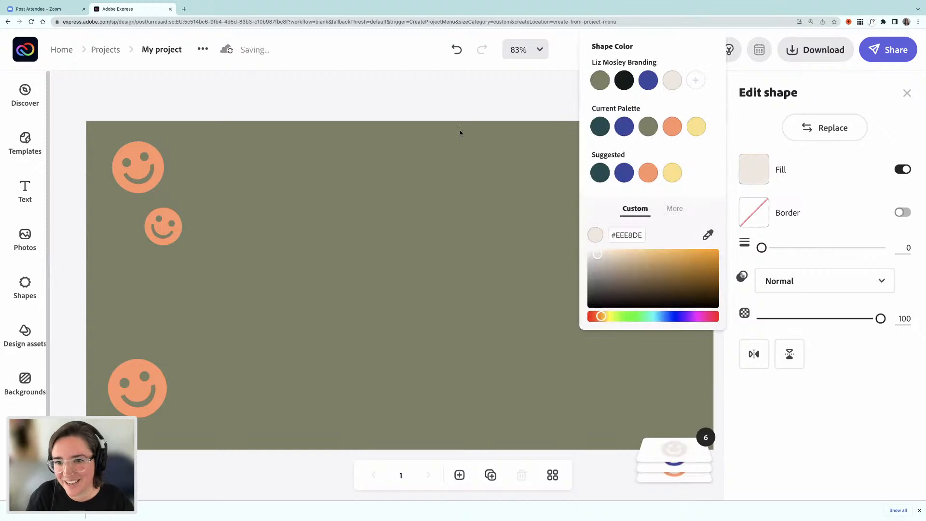
left_click(453, 114)
Step: Nudge the upper-left smiley toward the canvas's left edge and fill it with cream, #EEE8DE
left_click(141, 169)
left_click_drag(141, 170, 135, 170)
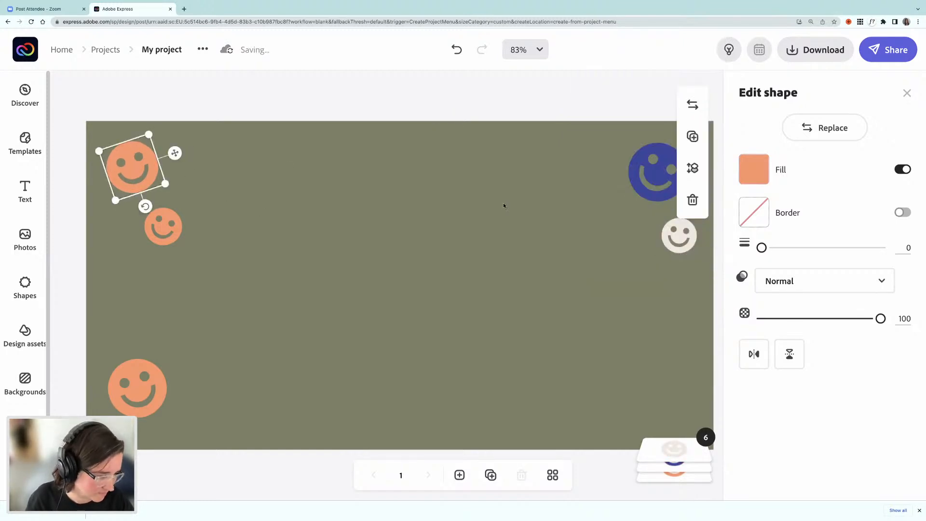
left_click(754, 170)
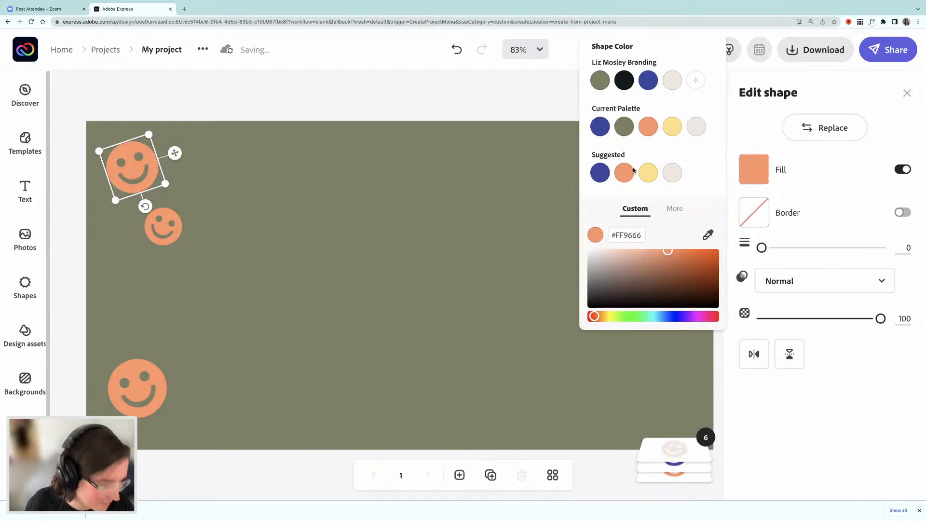
left_click(672, 174)
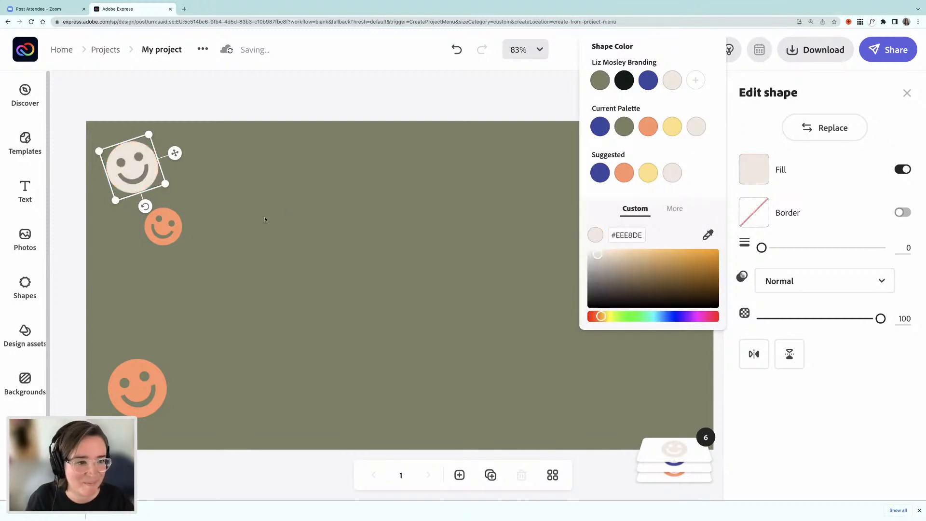
Step: Fill the small orange smiley beneath the upper-left cream one with the yellow from the current palette
left_click(163, 227)
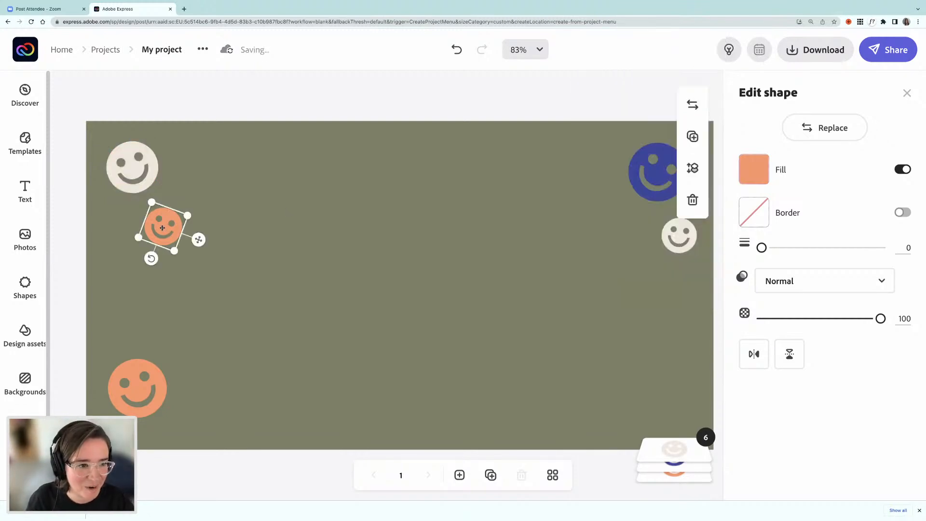
left_click(762, 170)
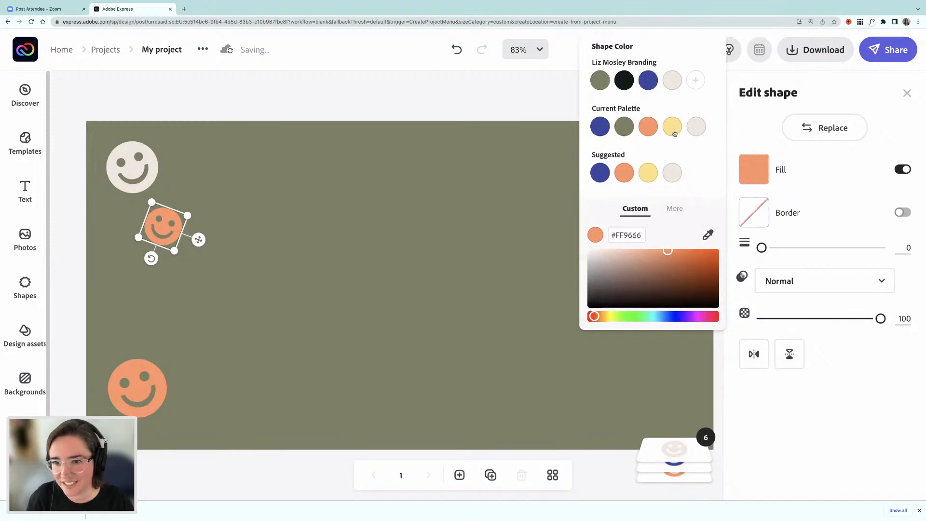
left_click(673, 127)
Step: Fill the large smiley in the canvas's lower-left corner with the brand black and deselect it
left_click(133, 374)
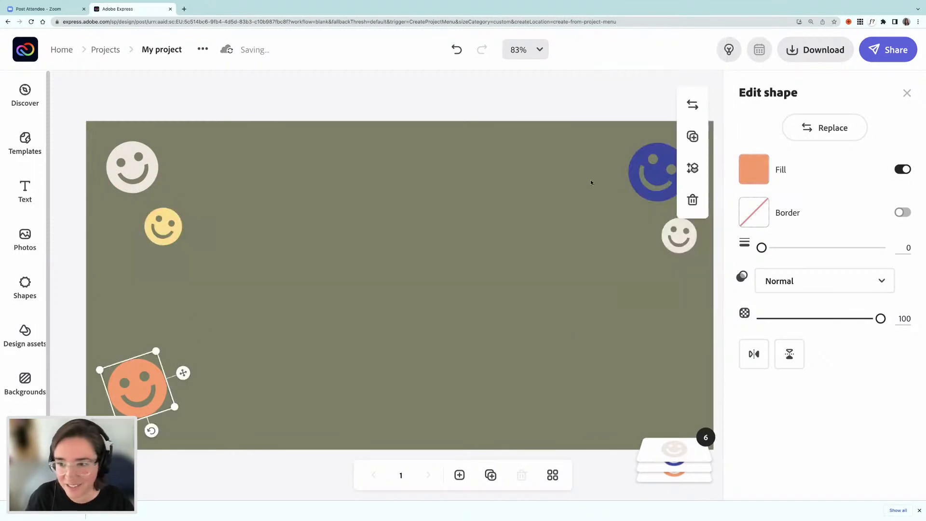
left_click(753, 170)
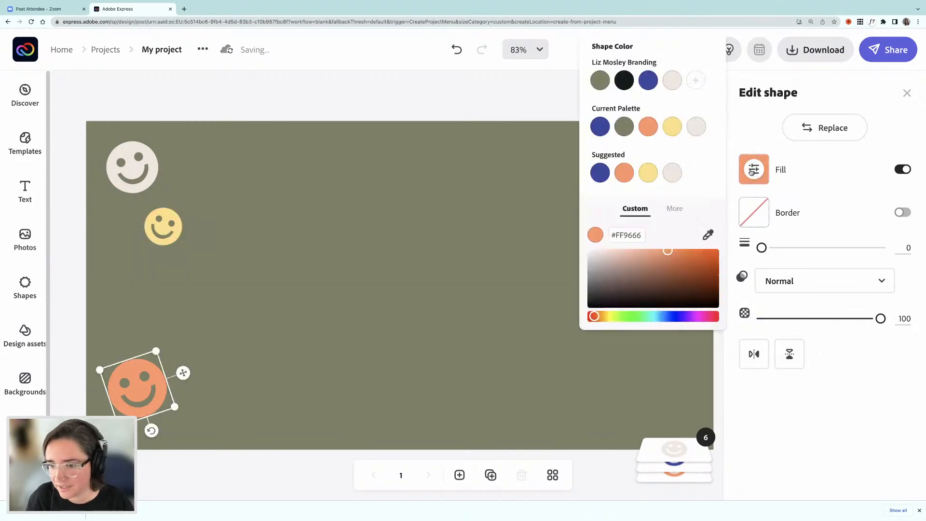
left_click(627, 84)
left_click(442, 104)
left_click(450, 110)
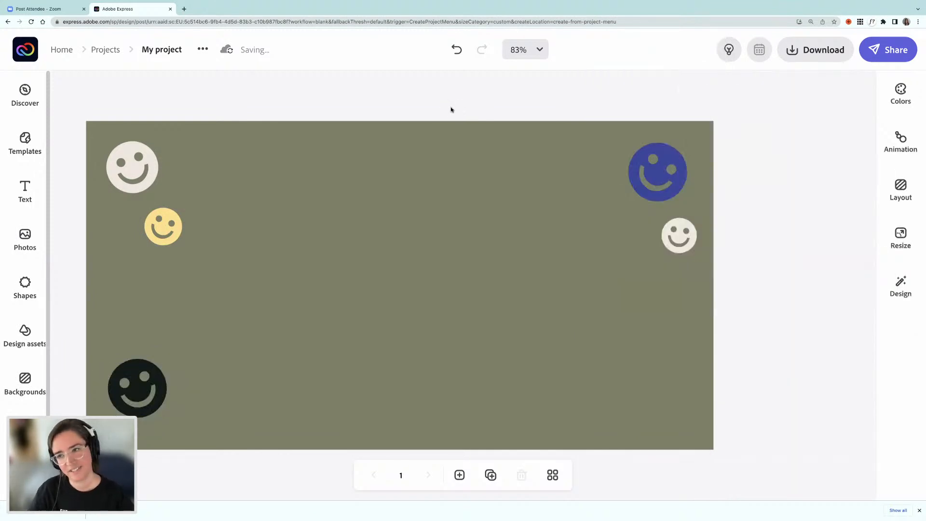
Step: Download the smiley cover design as a JPG
left_click(820, 50)
left_click(666, 151)
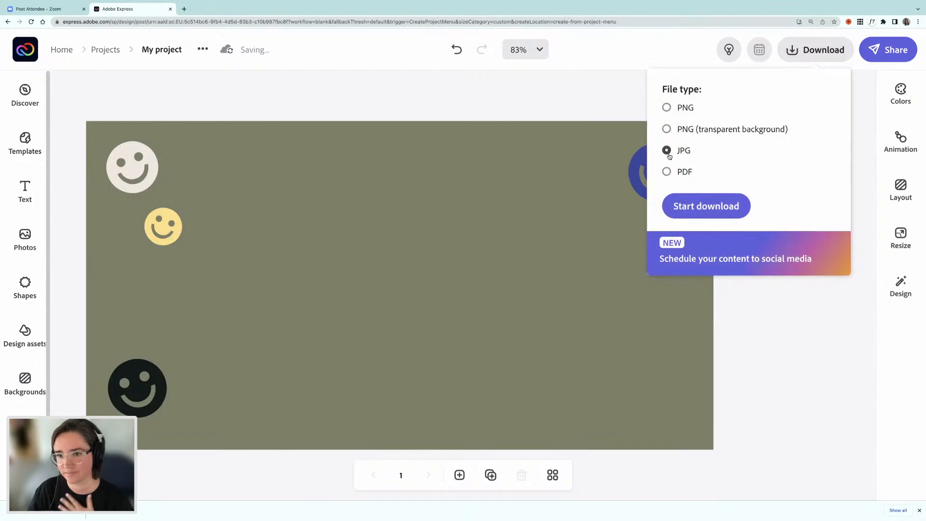
left_click(708, 206)
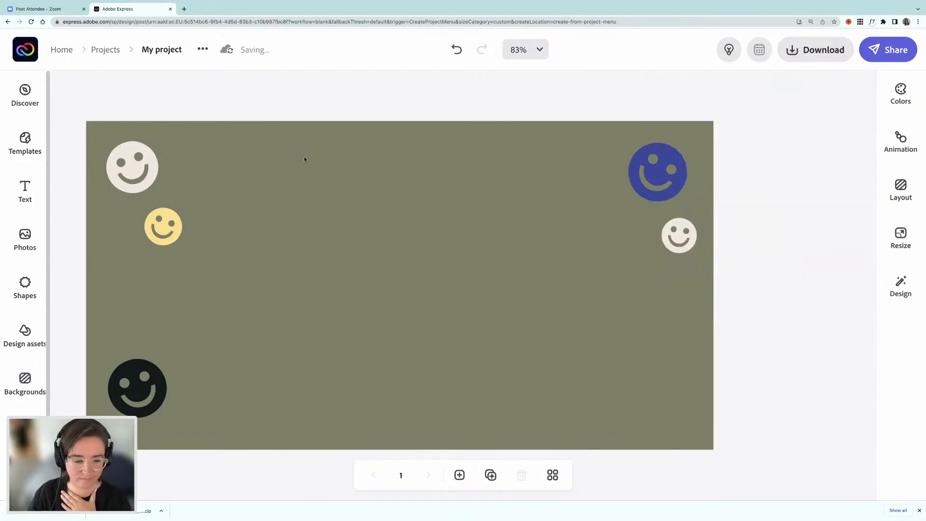
Step: Leave the cover design and open the branded links web page from the saved projects for editing
left_click(26, 53)
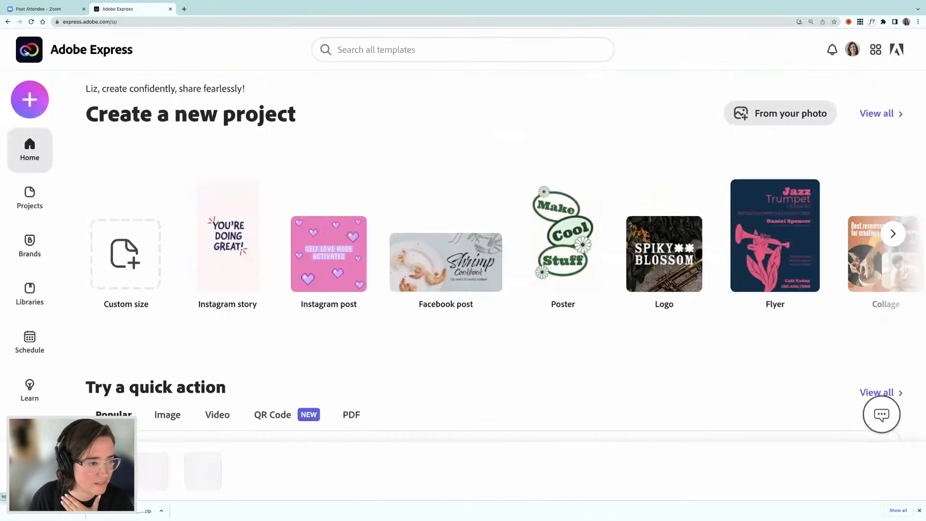
left_click(31, 191)
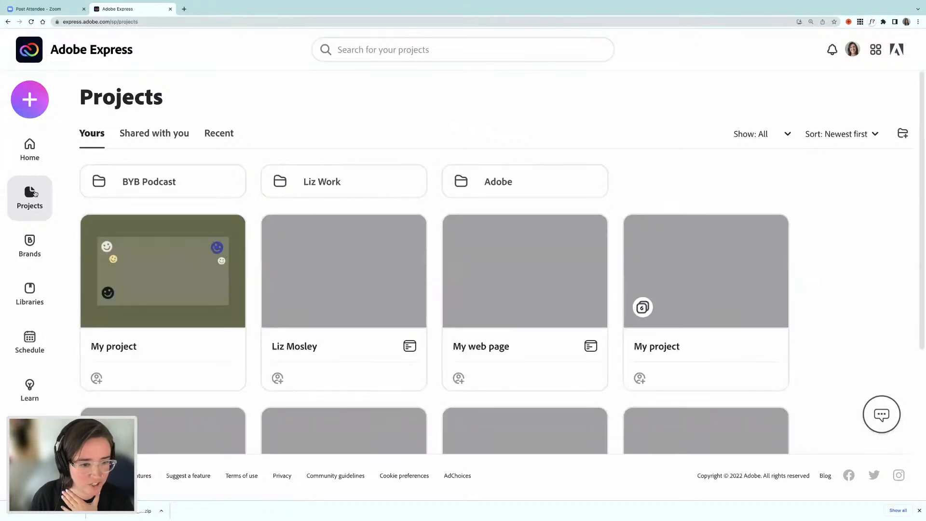
mouse_move(346, 273)
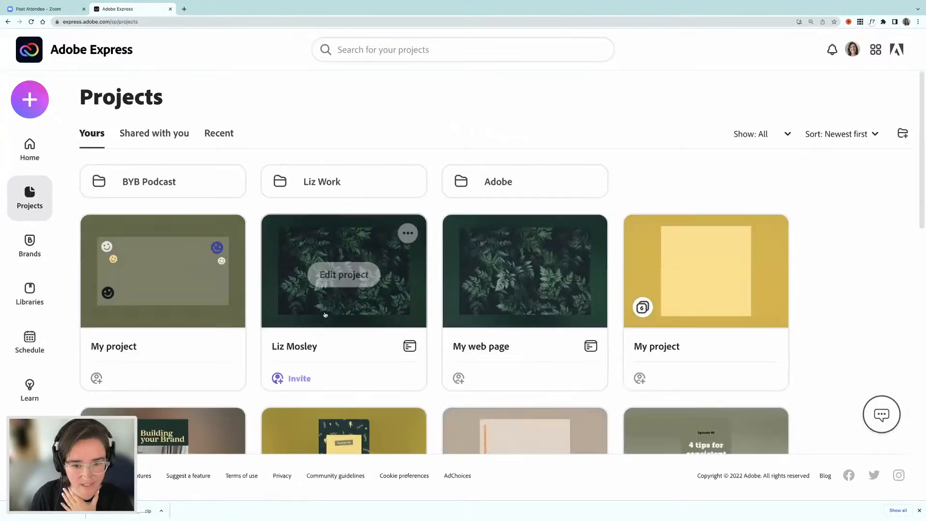
left_click(348, 272)
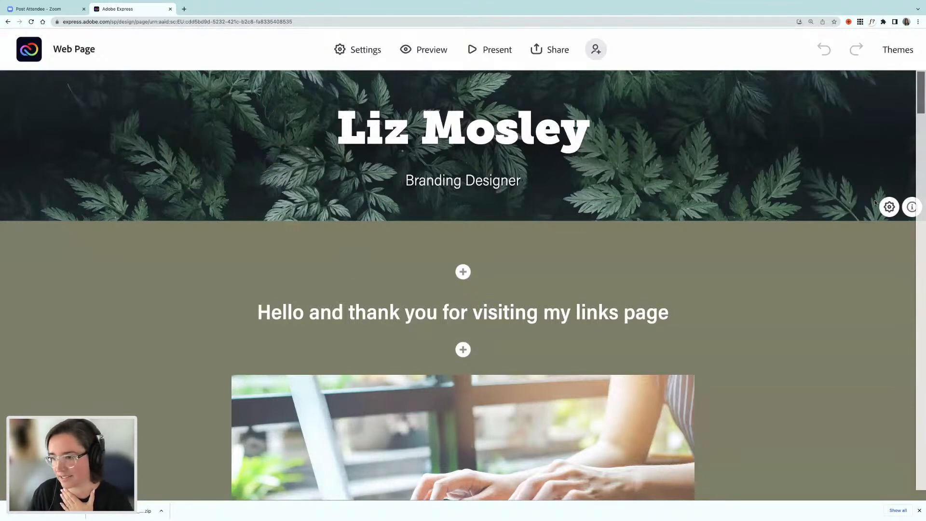
Step: Replace the leaves photo in the web page's header with the downloaded smiley cover image
left_click(890, 208)
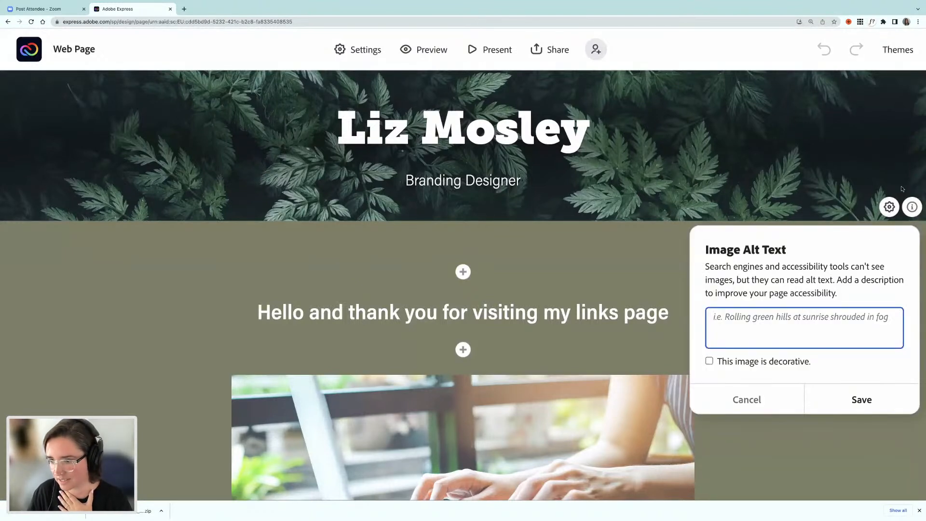
left_click(861, 189)
left_click(890, 207)
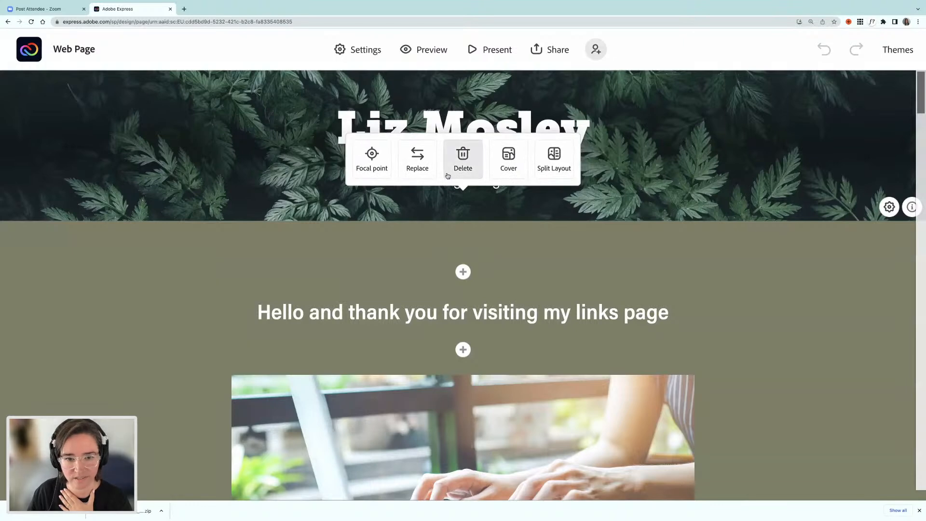
left_click(418, 160)
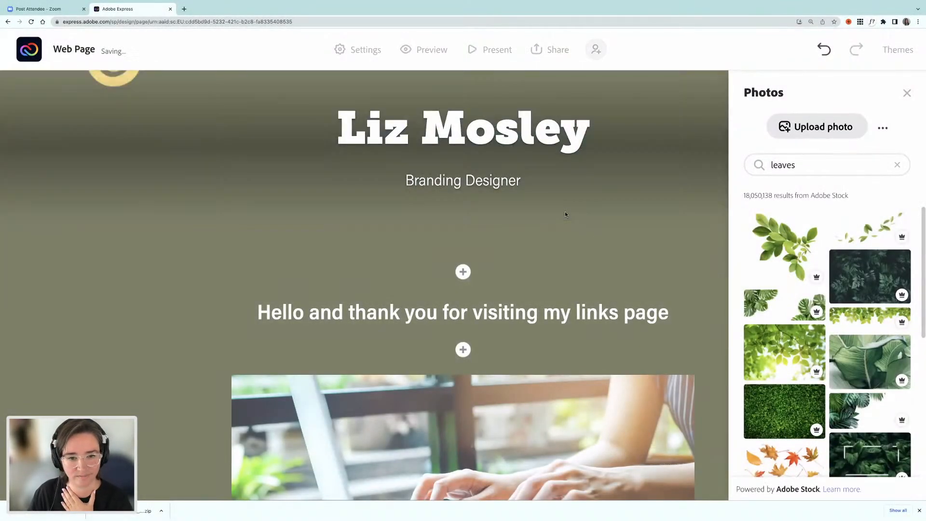
Step: Move the header image's focal point up to the upper centre of the picture and save it
left_click(385, 201)
left_click(368, 153)
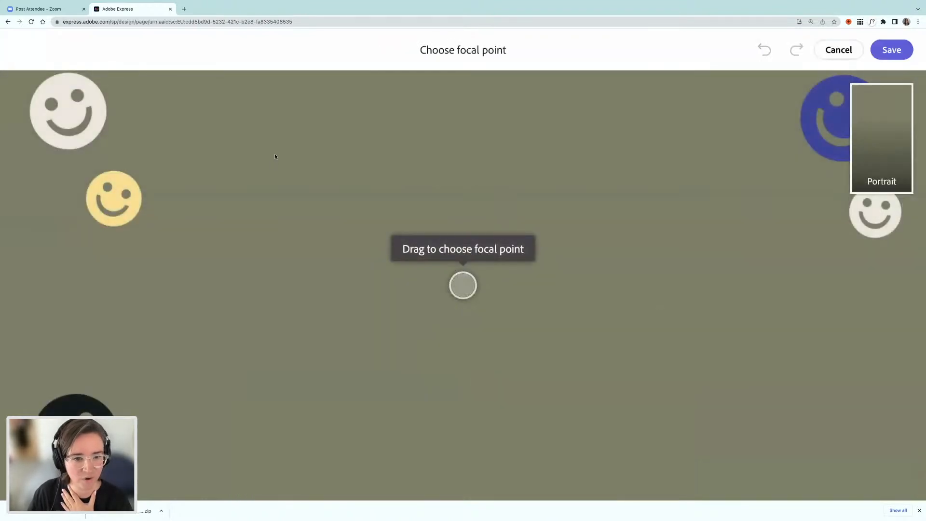
left_click_drag(462, 289, 466, 147)
left_click(889, 48)
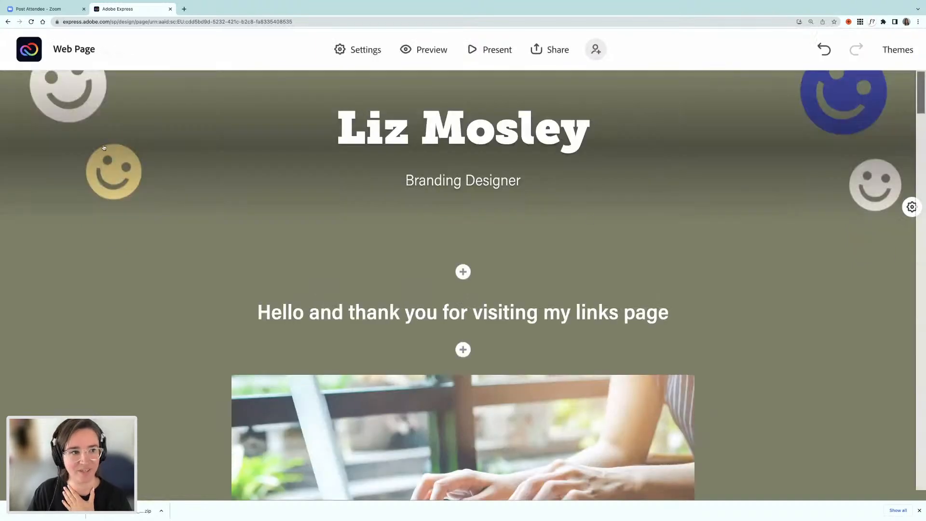
Step: Review the whole links page from the smiley header through the link buttons, photo grid and closing images
scroll(480, 221, "down", 2)
scroll(482, 225, "up", 2)
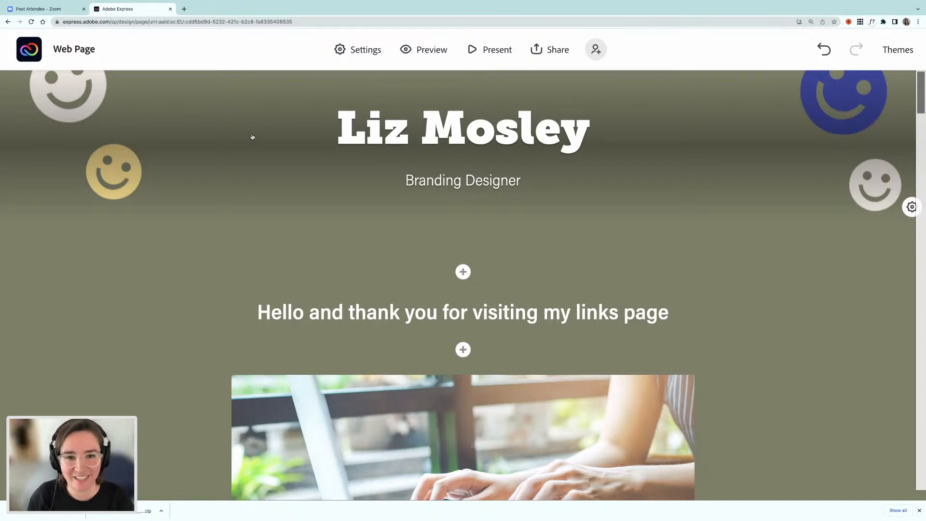
scroll(284, 222, "down", 7)
scroll(284, 225, "up", 4)
scroll(284, 232, "down", 6)
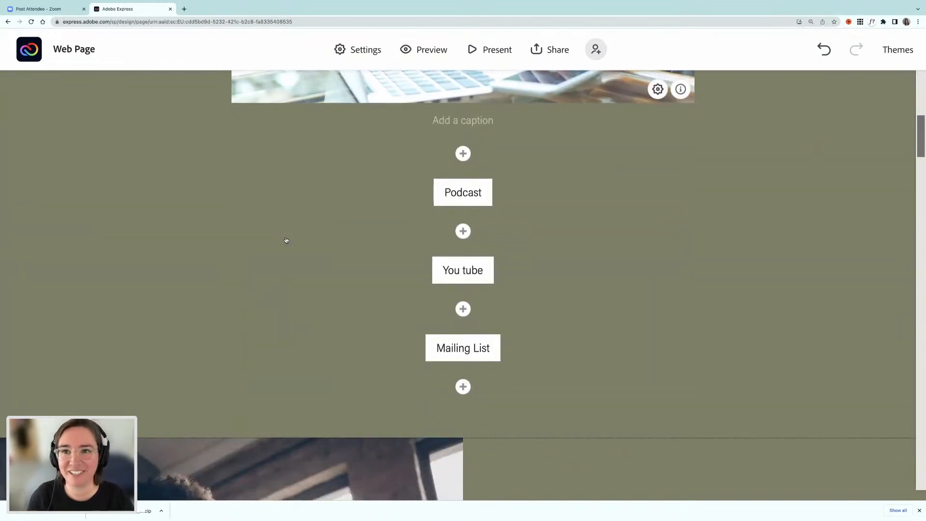
scroll(287, 239, "down", 8)
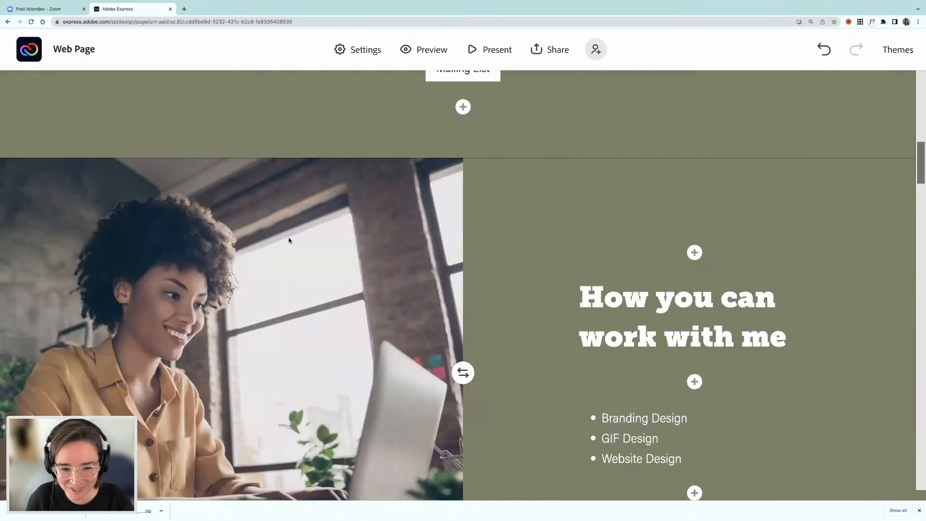
scroll(289, 240, "down", 8)
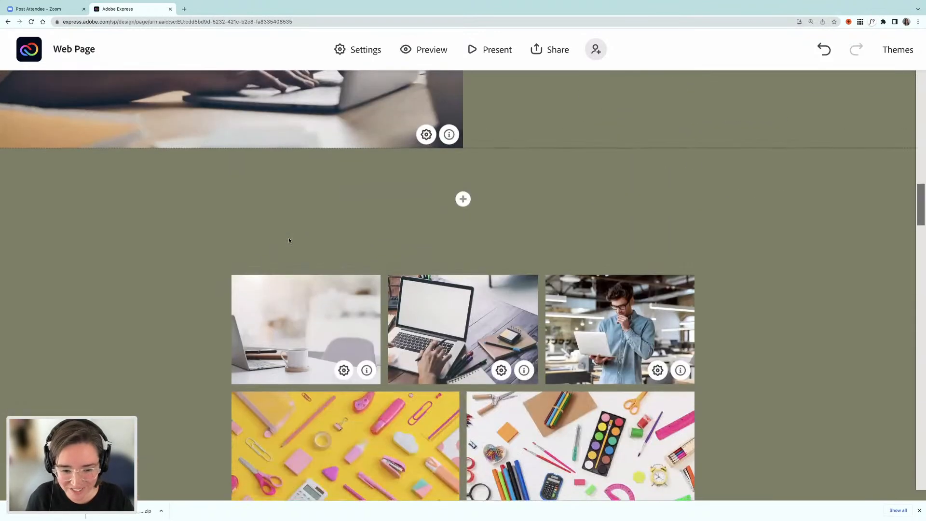
scroll(290, 240, "down", 8)
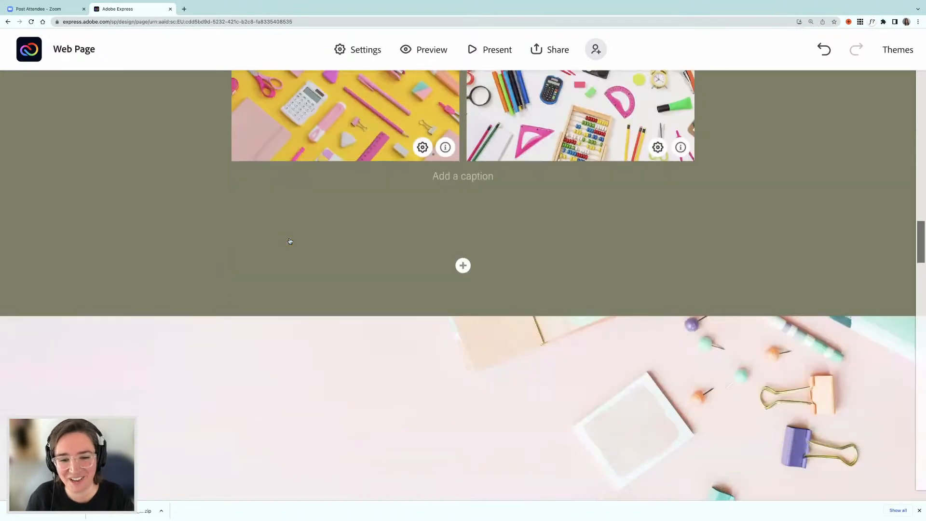
scroll(289, 242, "down", 8)
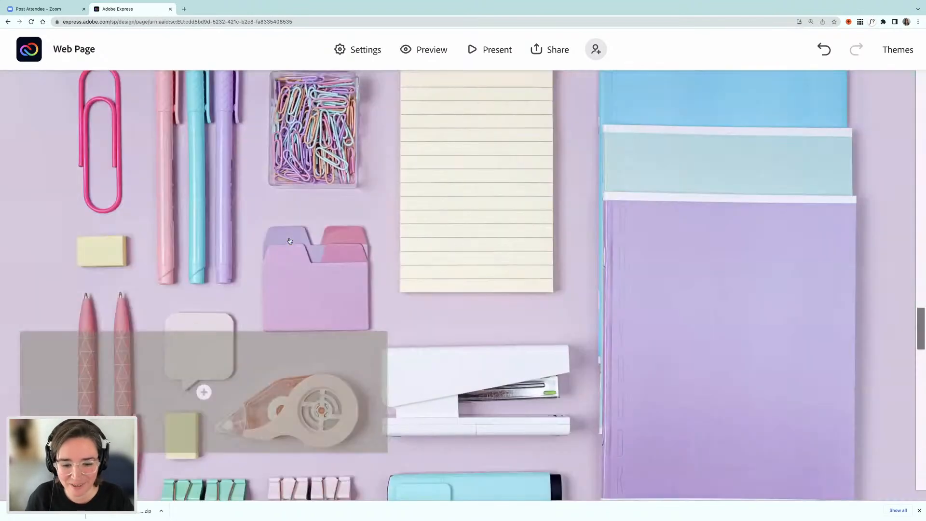
scroll(290, 241, "down", 8)
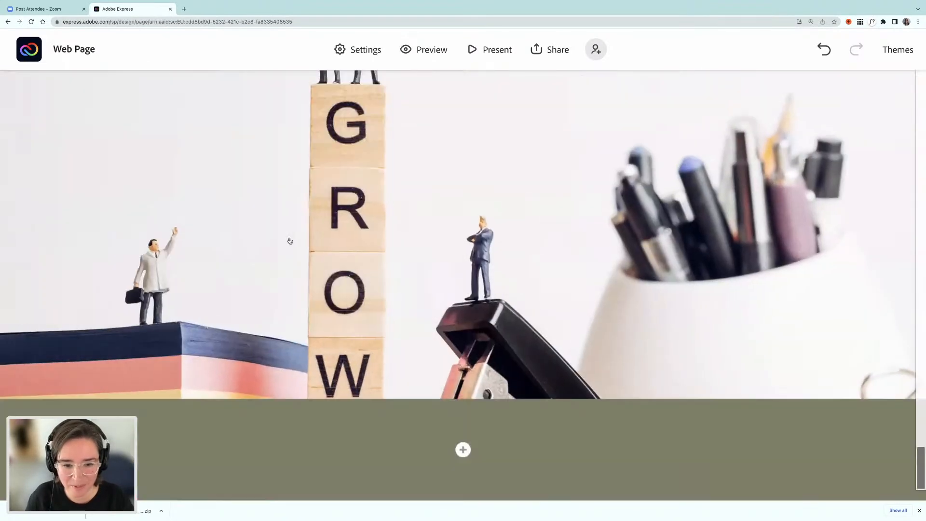
scroll(290, 241, "up", 20)
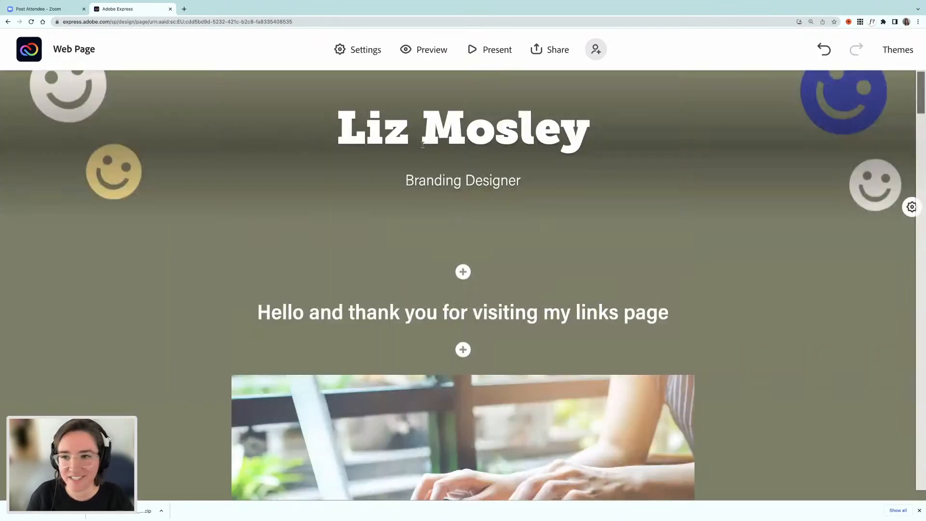
Step: Check which stock photos and alternate photo sources are available for replacing the header image
left_click(911, 207)
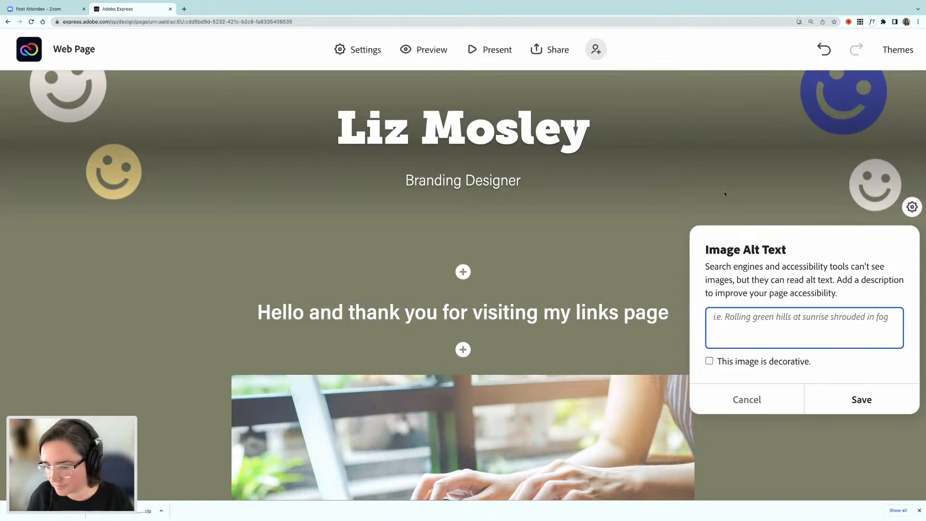
left_click(708, 179)
left_click(462, 201)
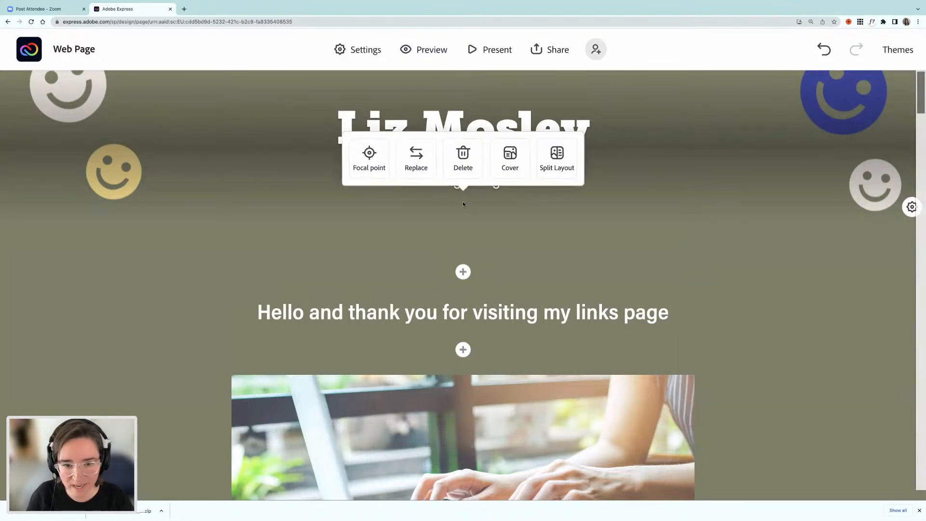
left_click(427, 164)
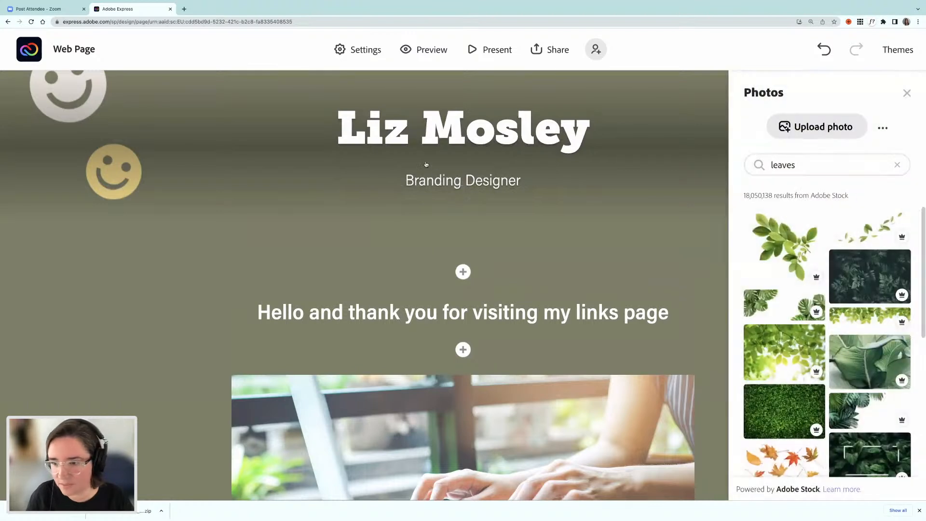
left_click(897, 165)
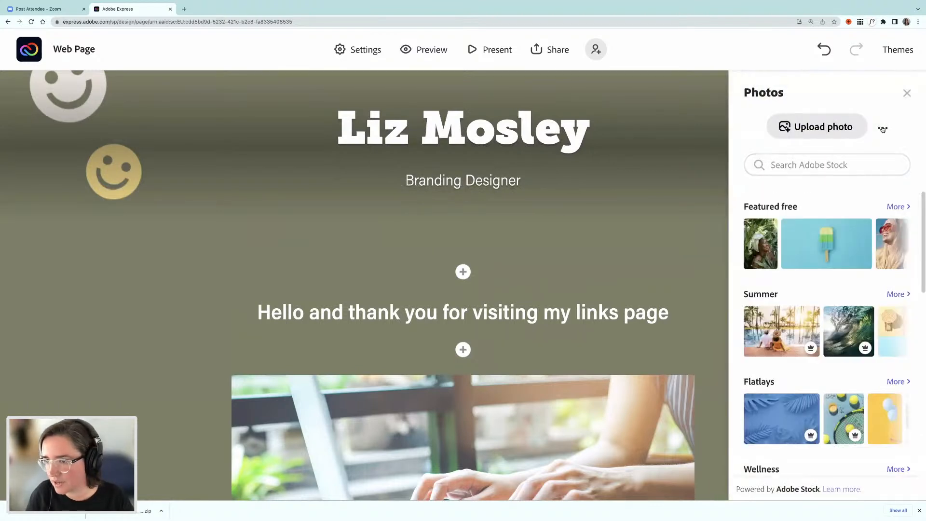
left_click(883, 128)
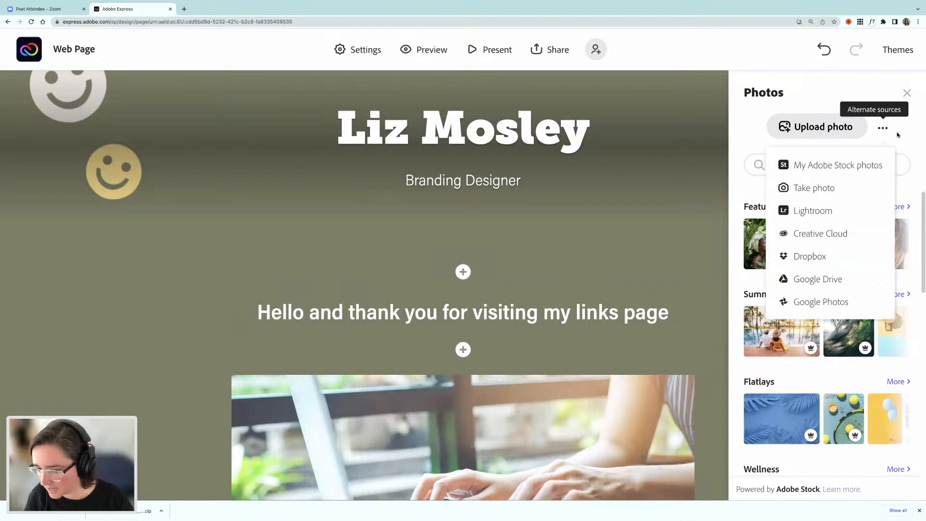
left_click(898, 135)
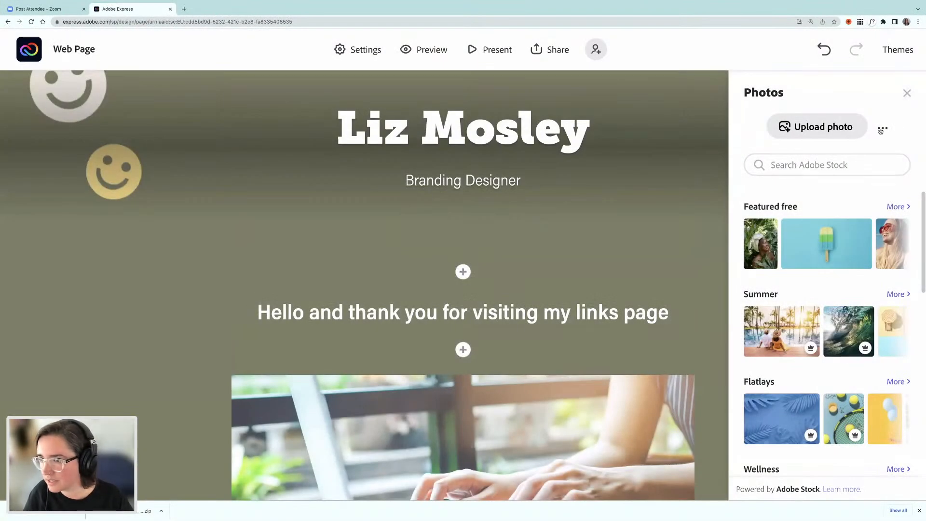
scroll(852, 274, "down", 10)
scroll(852, 274, "up", 10)
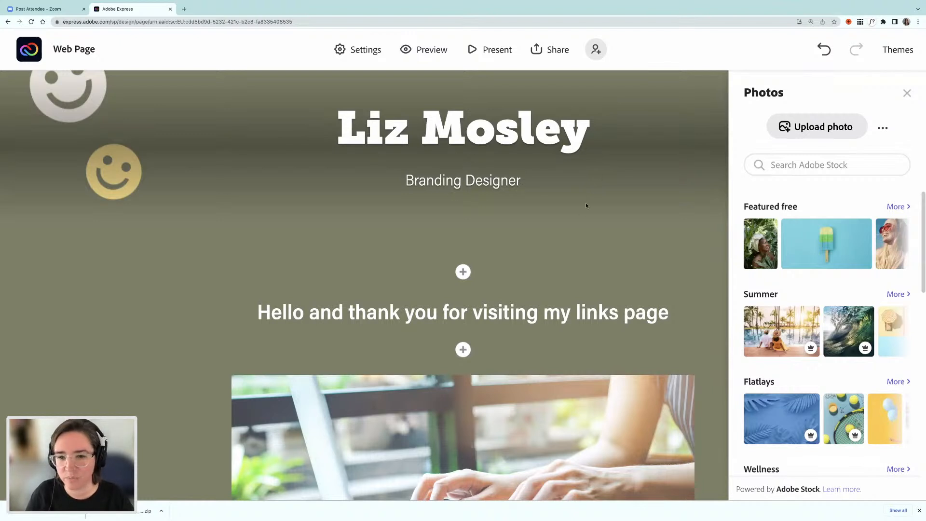
left_click(580, 230)
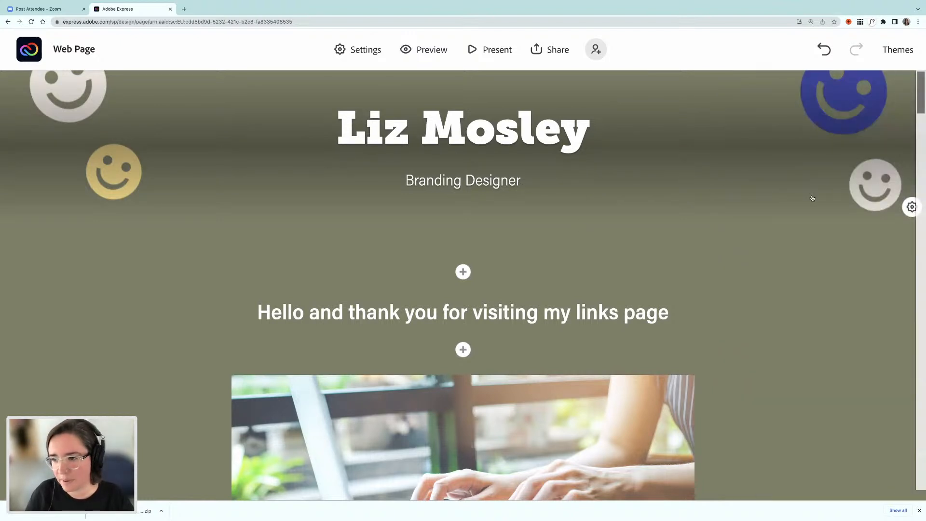
left_click(459, 200)
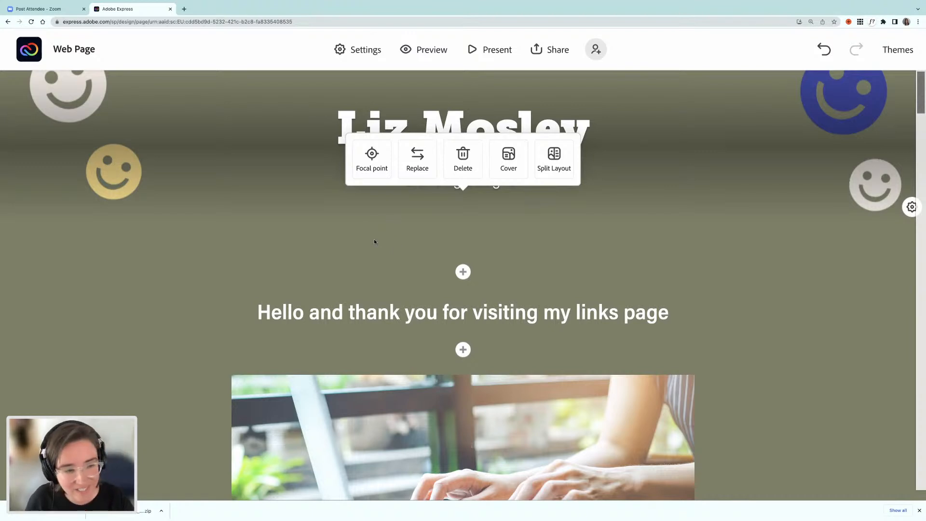
Step: Leave the web page editor, look over the list of owned libraries and return to the home page
left_click(29, 49)
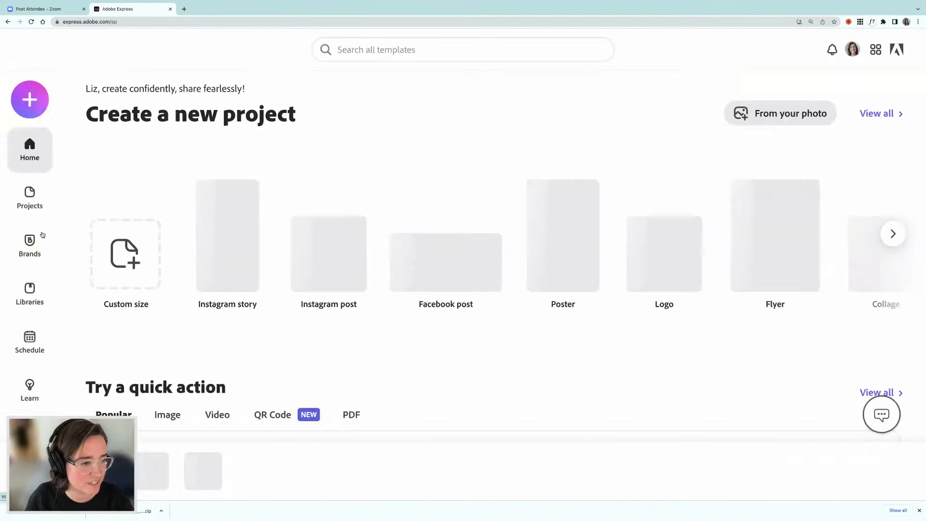
left_click(29, 297)
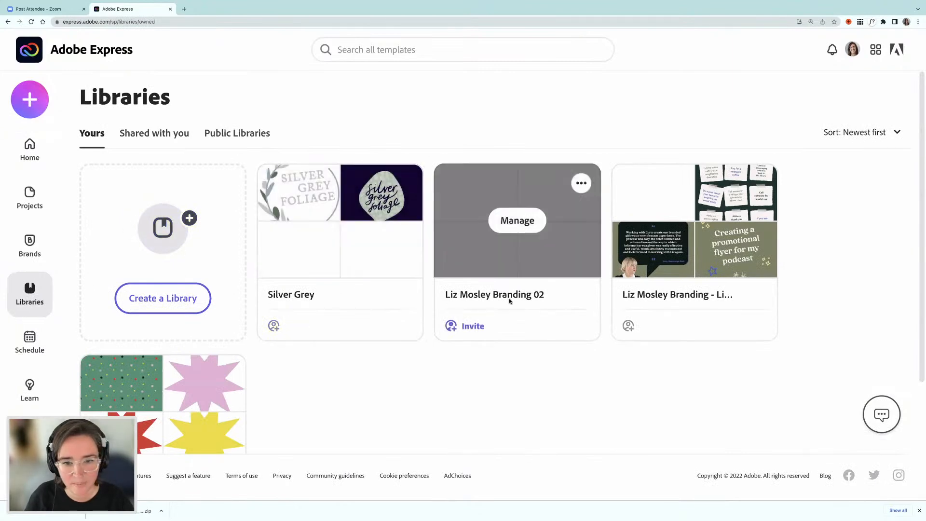
scroll(507, 301, "down", 2)
left_click(36, 153)
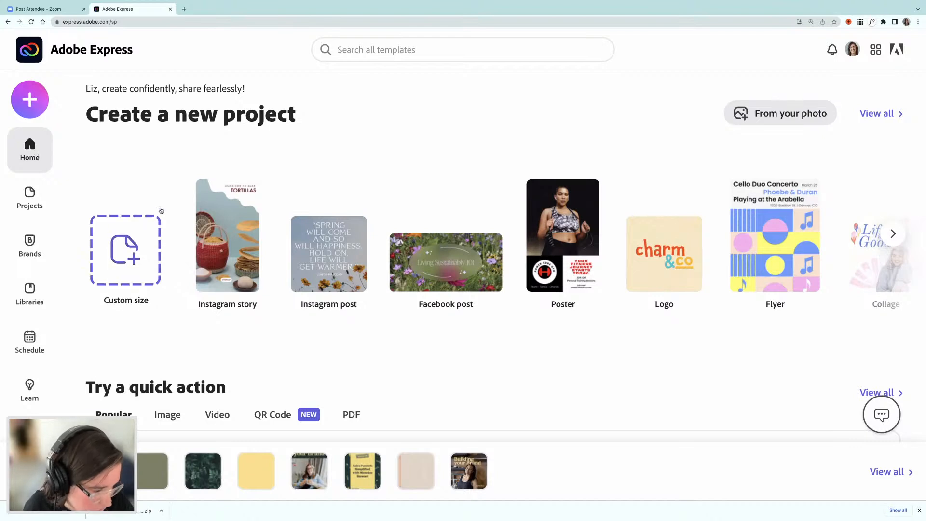
mouse_move(298, 261)
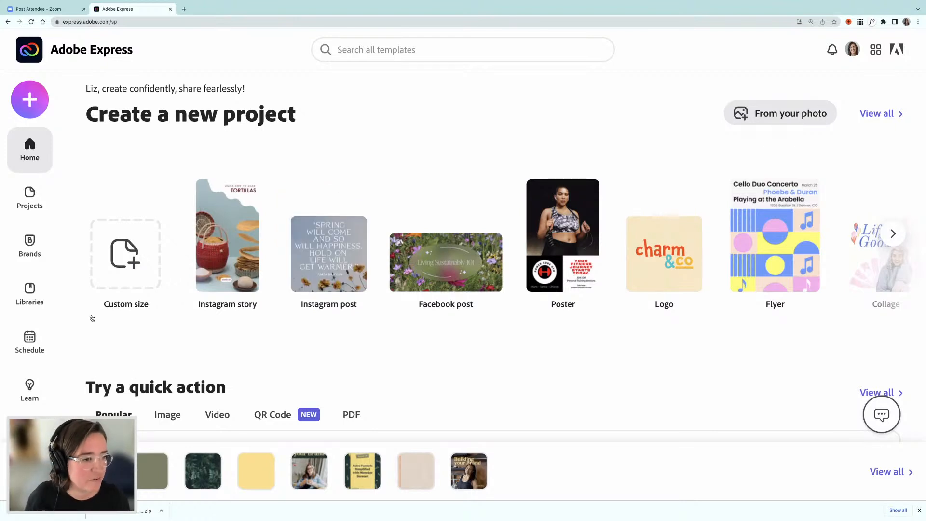
Step: Open the Branding 02 library from the owned libraries and examine its saved templates
left_click(30, 295)
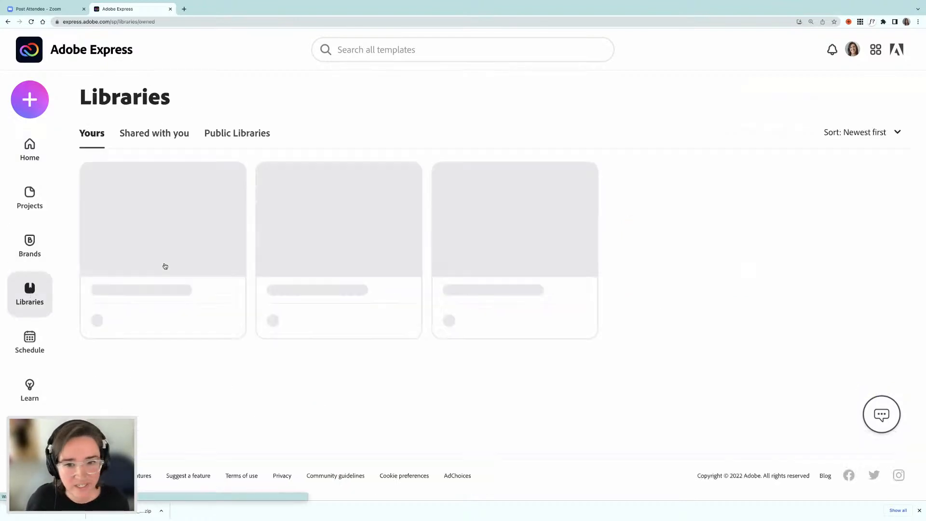
left_click(511, 226)
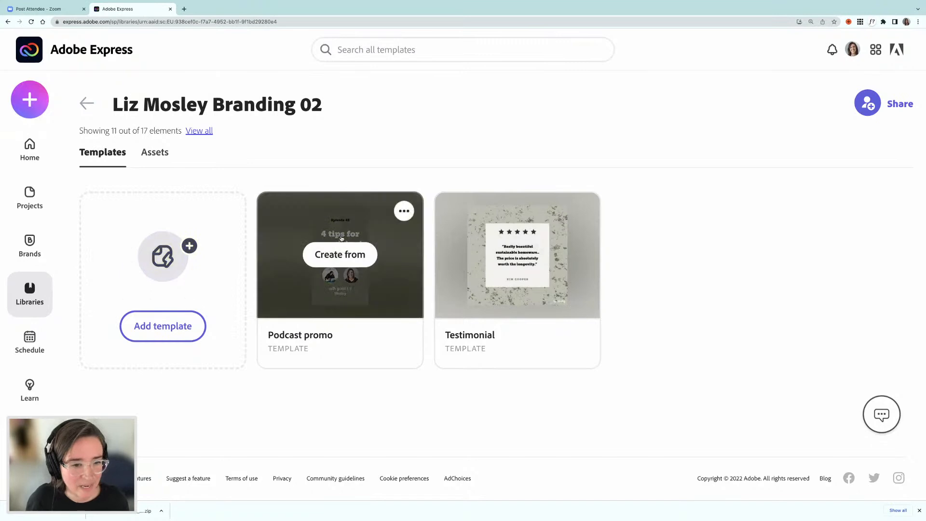
mouse_move(528, 263)
mouse_move(333, 260)
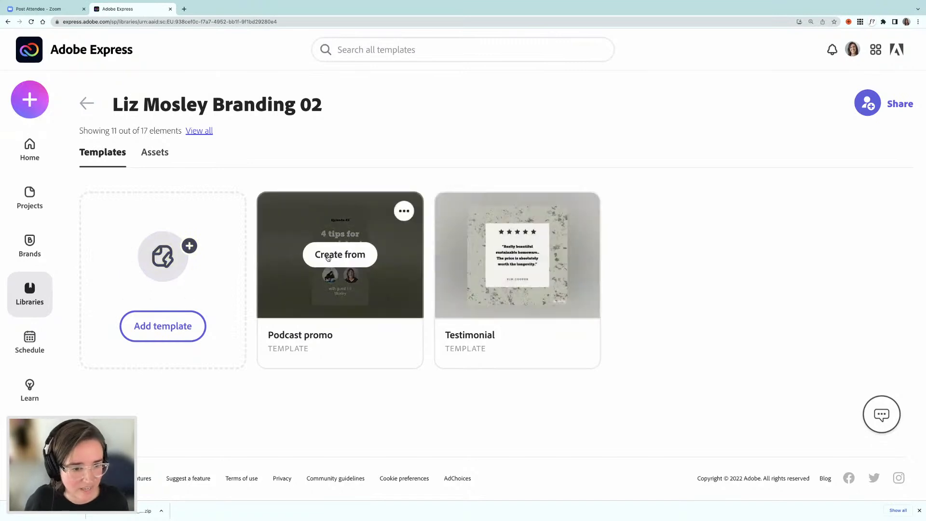
Step: Look through the brand photos and logo files stored as assets in the Branding 02 library
left_click(157, 153)
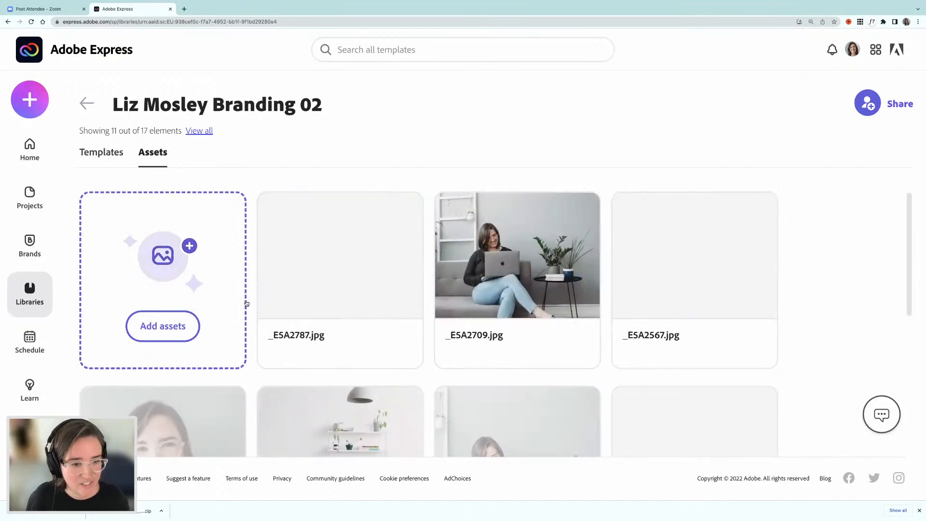
mouse_move(406, 303)
scroll(407, 303, "down", 6)
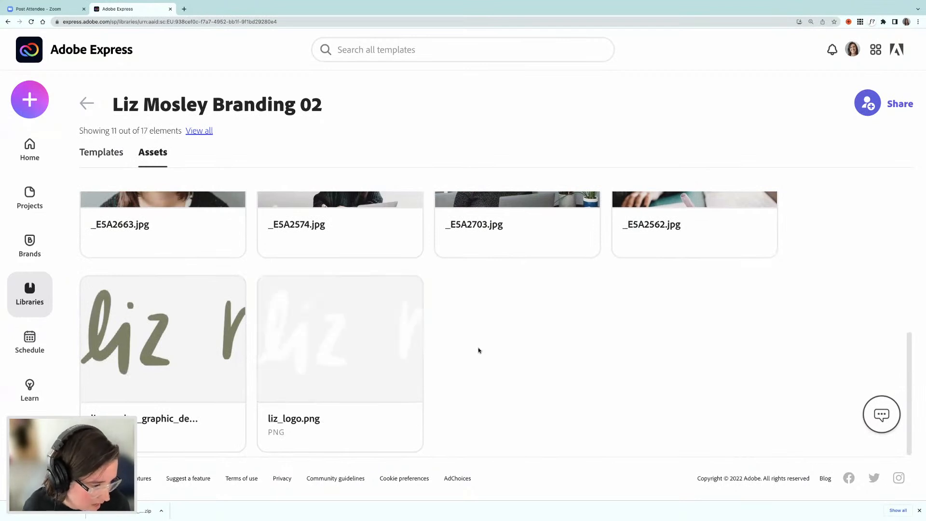
scroll(479, 350, "up", 3)
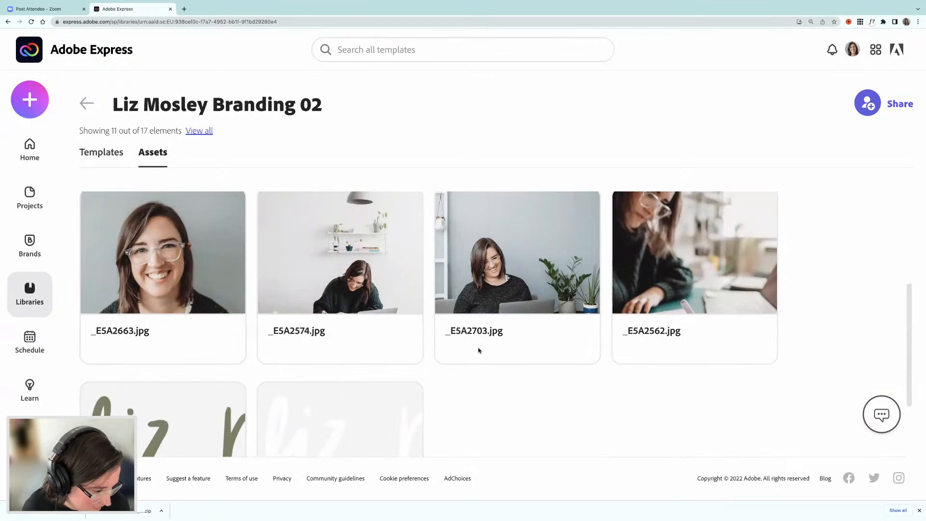
mouse_move(479, 350)
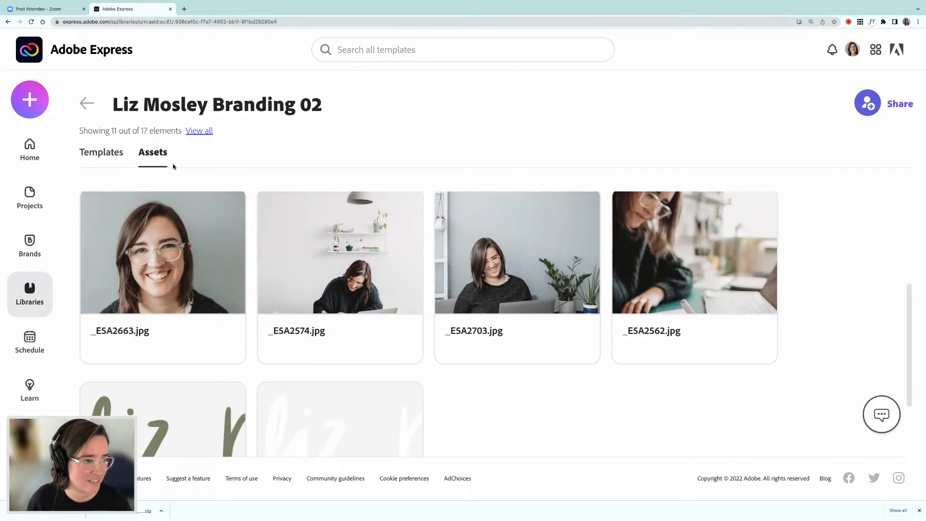
Step: Open the starred brand among the owned brands and examine its logos, colors and fonts
left_click(33, 239)
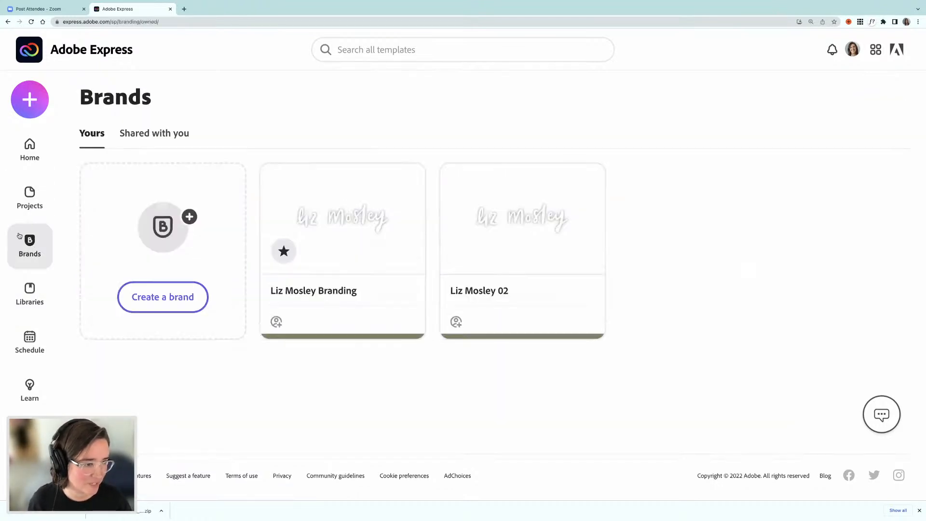
left_click(339, 223)
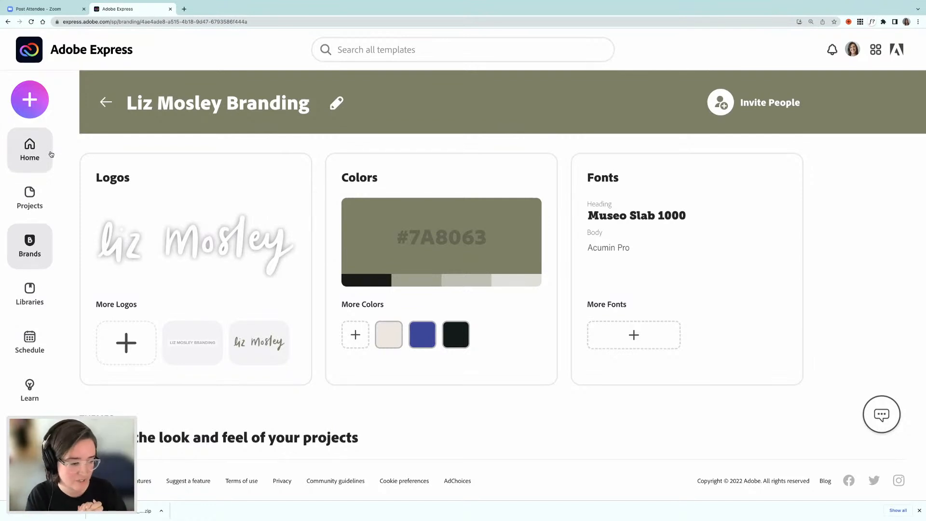
Step: Bring up the project types and quick actions available for creating something new
left_click(33, 103)
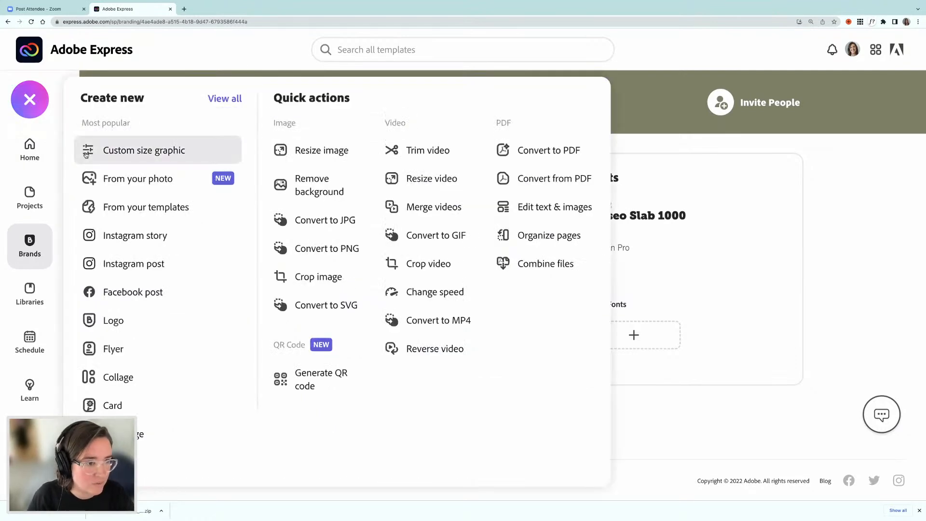